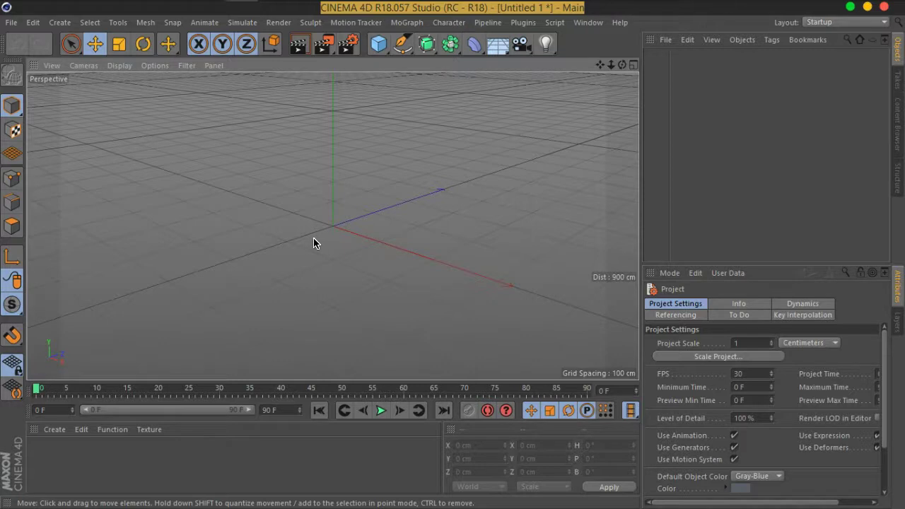
Step: Add a cube and lift it about 111 cm above the grid
click(319, 277)
click(383, 59)
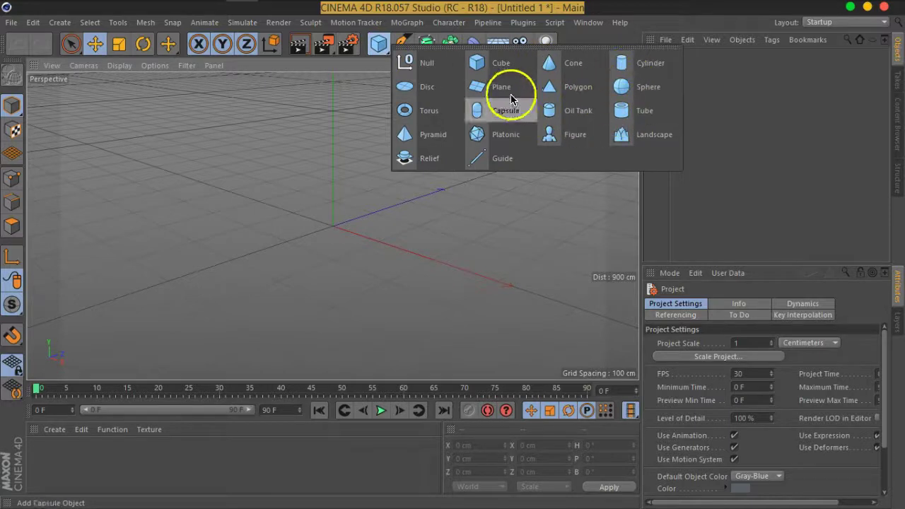
click(501, 62)
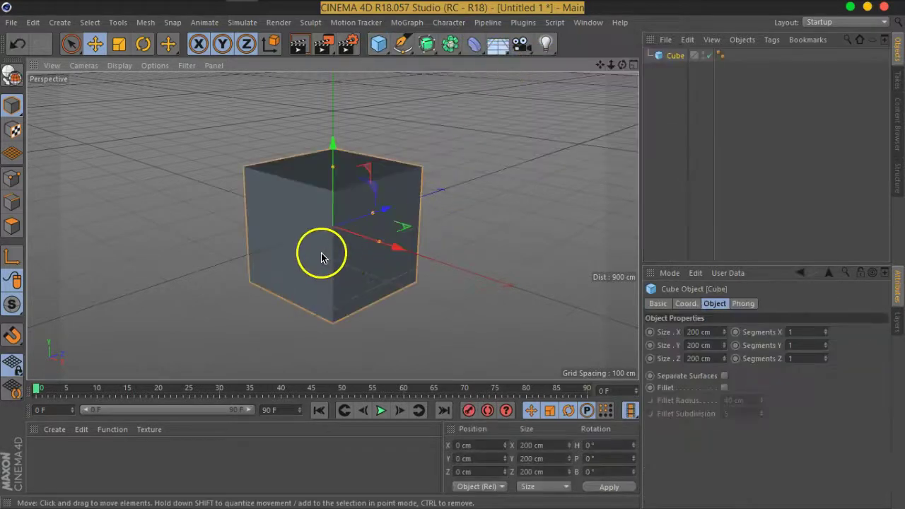
mouse_move(321, 258)
alt+middle_down()
mouse_move(377, 290)
mouse_move(378, 278)
alt+middle_up()
drag(346, 192, 344, 130)
mouse_move(384, 216)
alt+mouse_down()
mouse_move(447, 228)
mouse_move(370, 276)
mouse_move(378, 250)
alt+mouse_up()
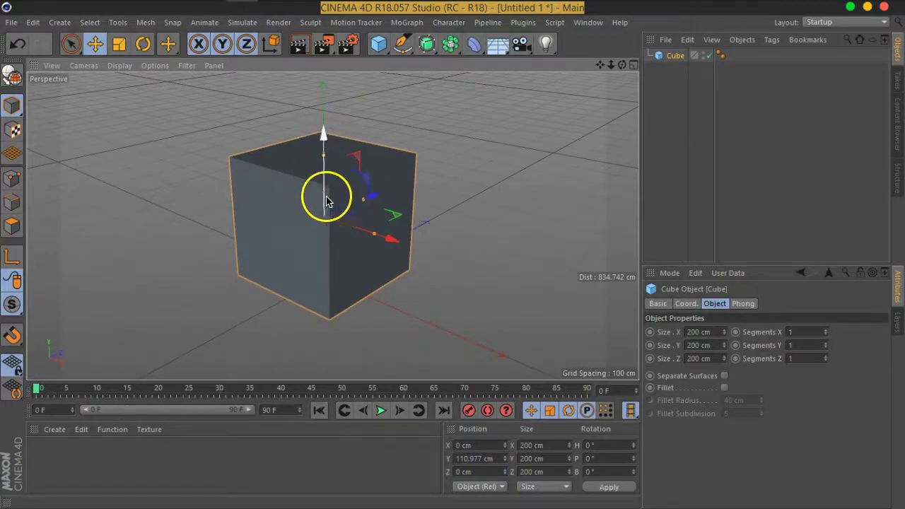
Step: Stretch the cube into a box of roughly 343 × 192 × 267 cm
drag(356, 237, 372, 220)
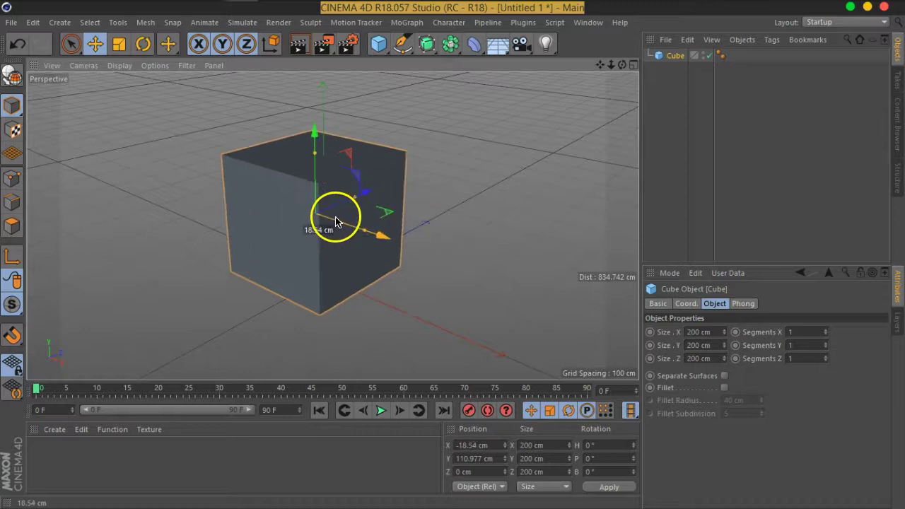
mouse_move(347, 192)
mouse_down()
mouse_move(344, 152)
mouse_move(366, 186)
mouse_move(339, 198)
mouse_up()
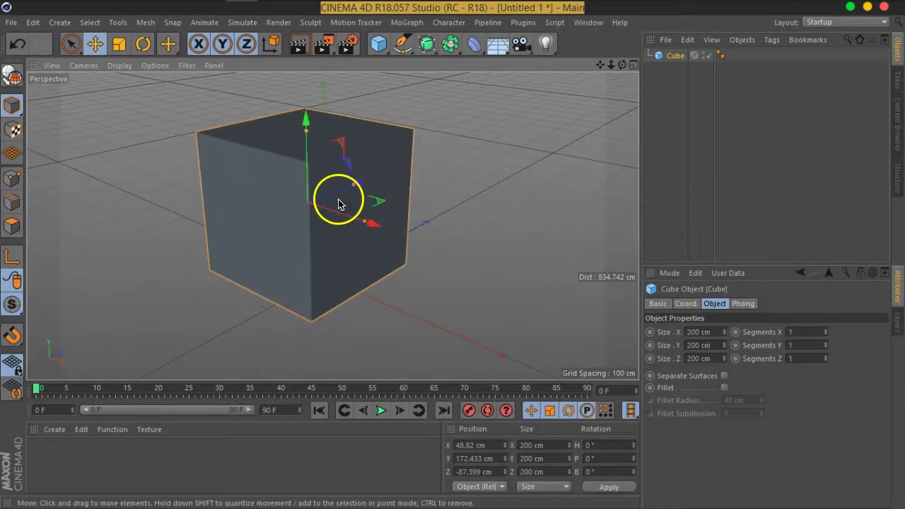
key(ctrl+z)
key(ctrl+z)
mouse_move(404, 247)
mouse_down()
mouse_move(390, 253)
mouse_move(360, 238)
mouse_move(433, 269)
mouse_move(384, 242)
mouse_move(410, 250)
mouse_move(412, 260)
mouse_move(416, 252)
mouse_up()
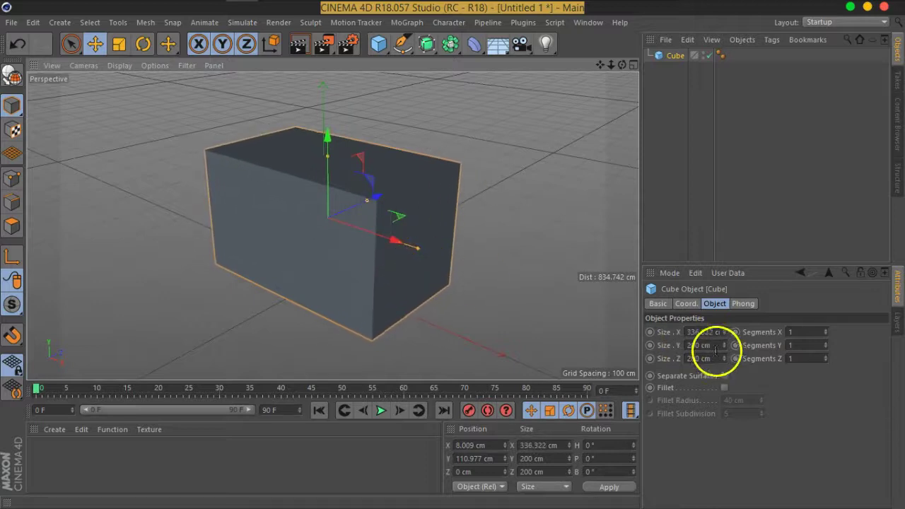
mouse_move(723, 327)
mouse_down()
mouse_move(725, 356)
mouse_move(721, 316)
mouse_up()
mouse_move(432, 289)
alt+mouse_down()
mouse_move(399, 259)
mouse_move(418, 239)
mouse_move(448, 236)
mouse_move(432, 222)
mouse_move(414, 281)
alt+mouse_up()
alt+drag(437, 247, 420, 246)
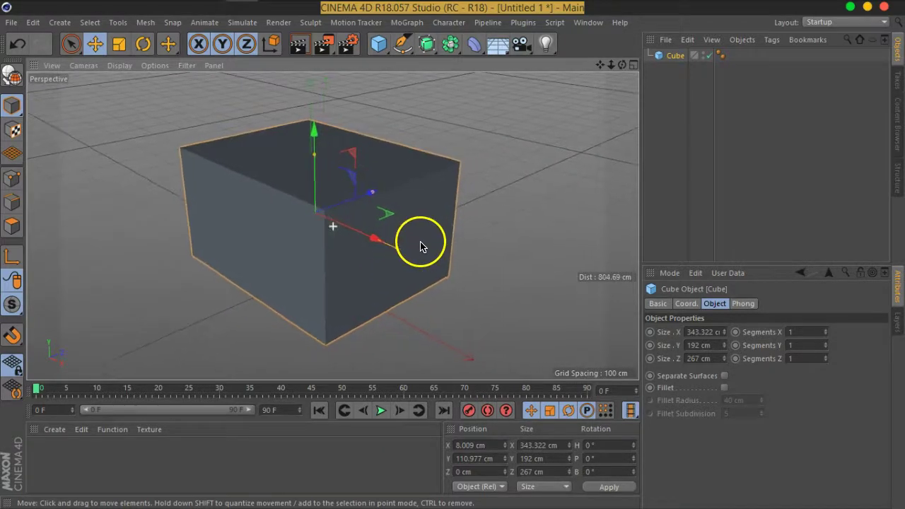
Step: Add a second cube and delete it again, leaving only the box
click(378, 44)
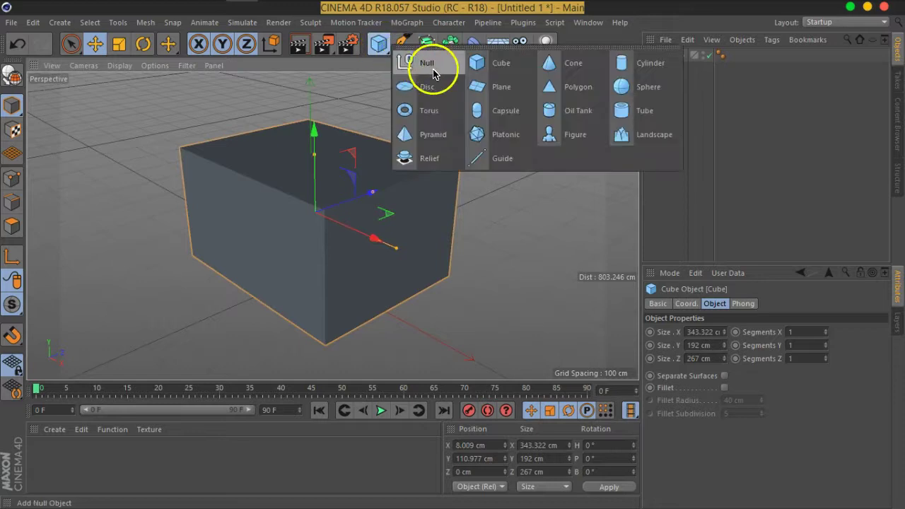
click(478, 66)
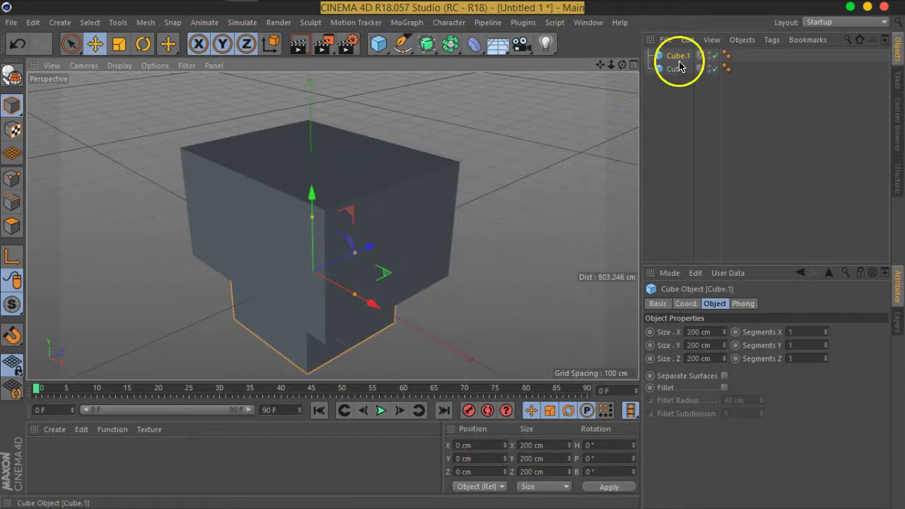
key(Delete)
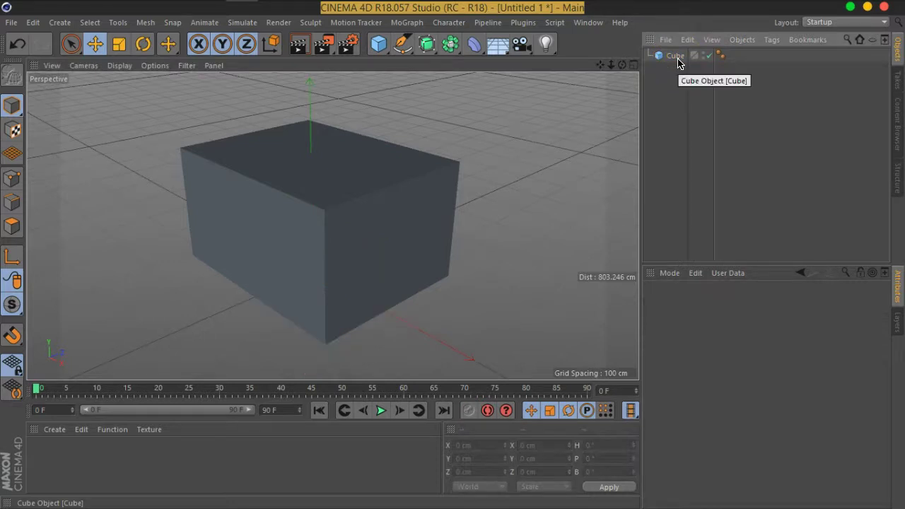
Step: Select the box and bring up the viewport's Display shading menu
alt+drag(410, 254, 422, 230)
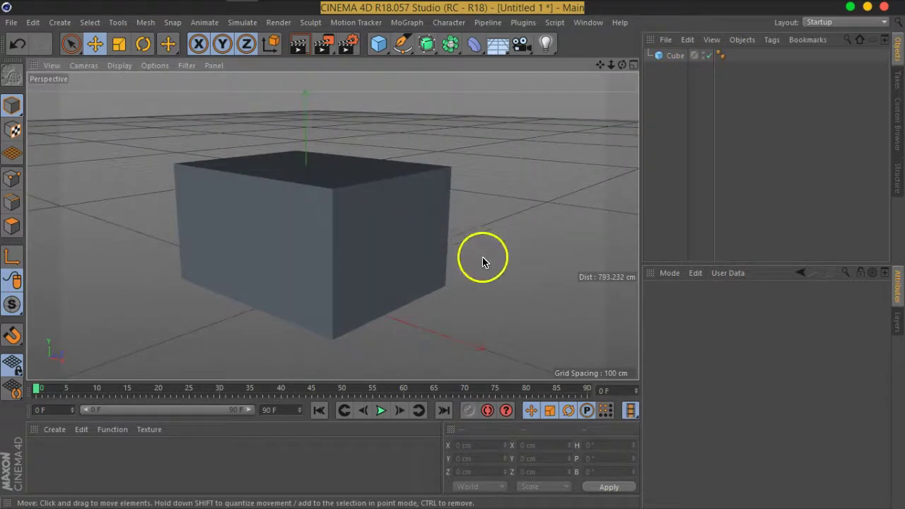
click(674, 55)
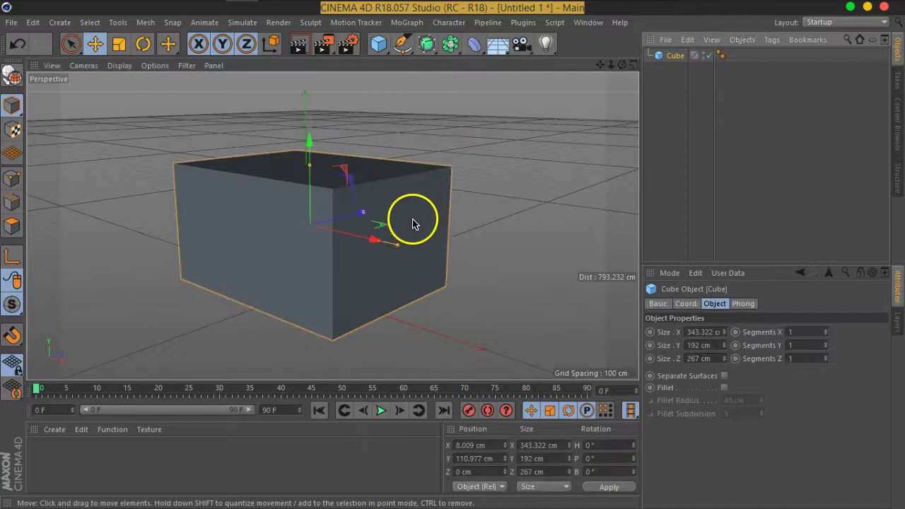
scroll(410, 219, up, 1)
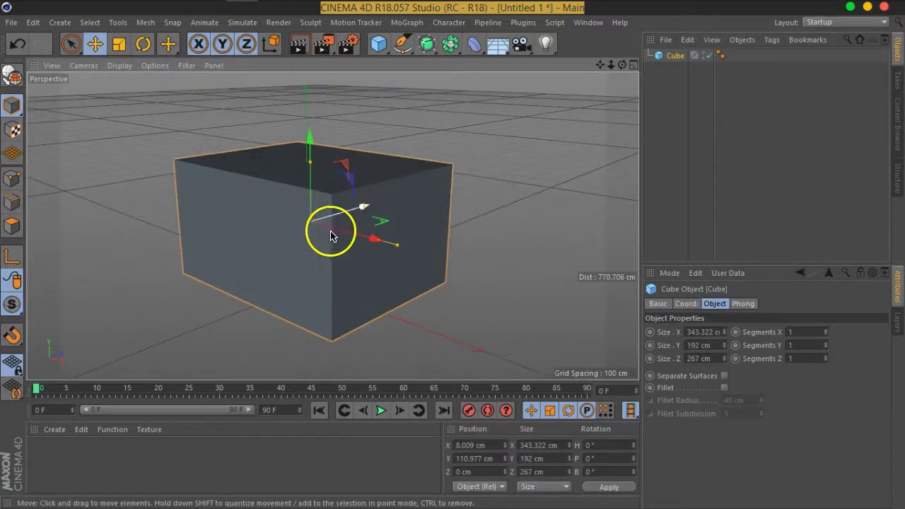
scroll(361, 263, up, 3)
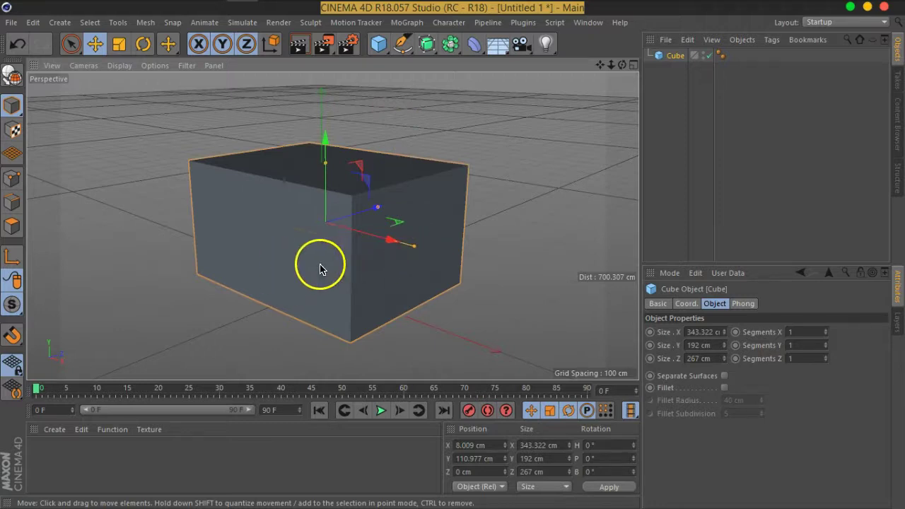
click(120, 66)
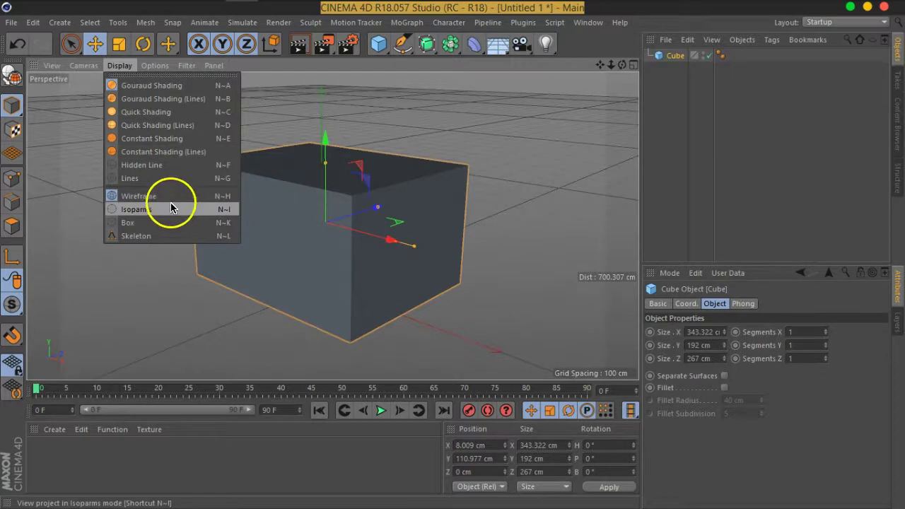
Step: Switch to Gouraud Shading (Lines) and give the box 2 segments in X, Y and Z
click(161, 99)
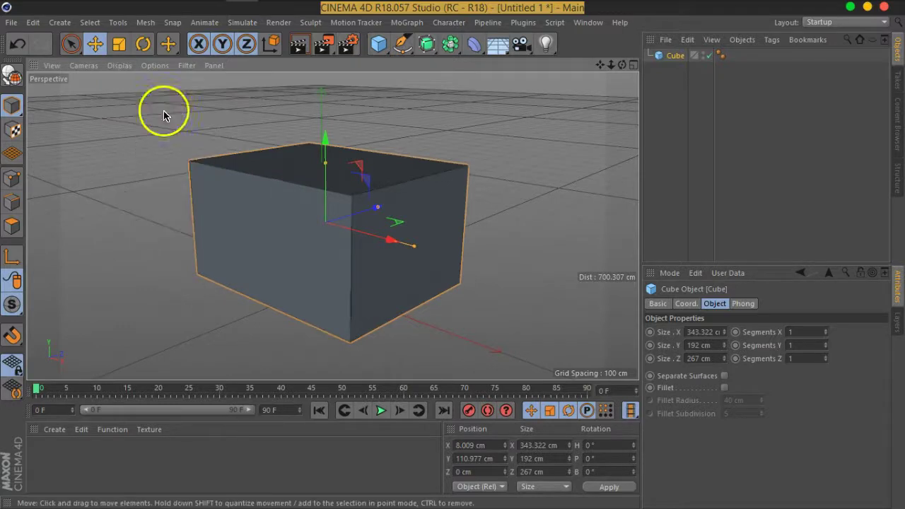
click(486, 299)
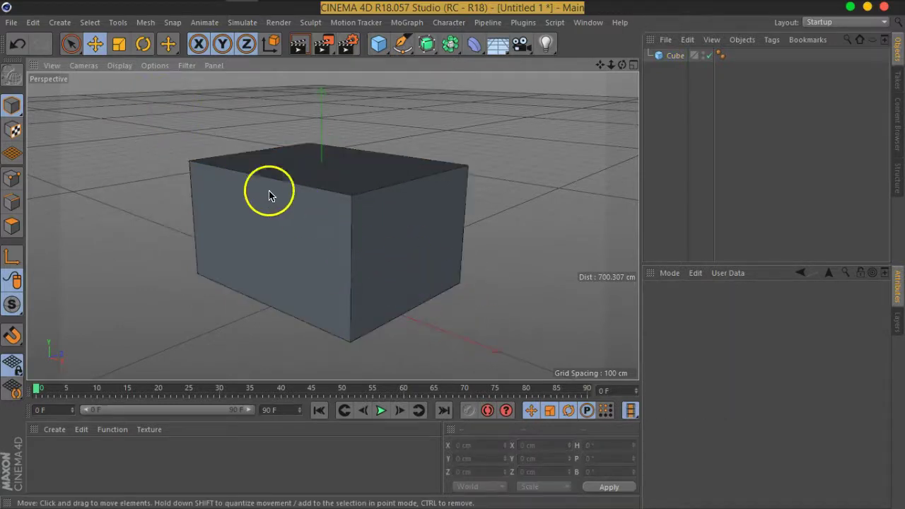
click(400, 253)
click(826, 330)
click(825, 344)
click(826, 357)
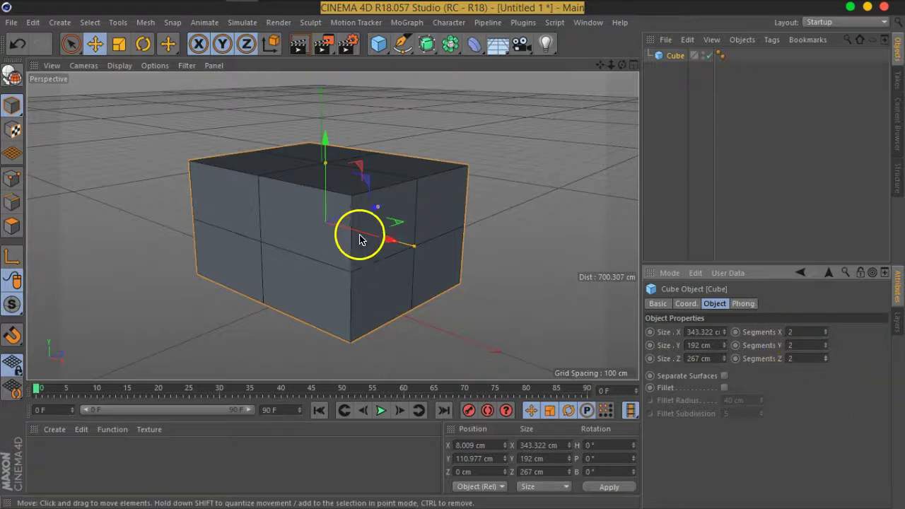
alt+drag(420, 273, 414, 278)
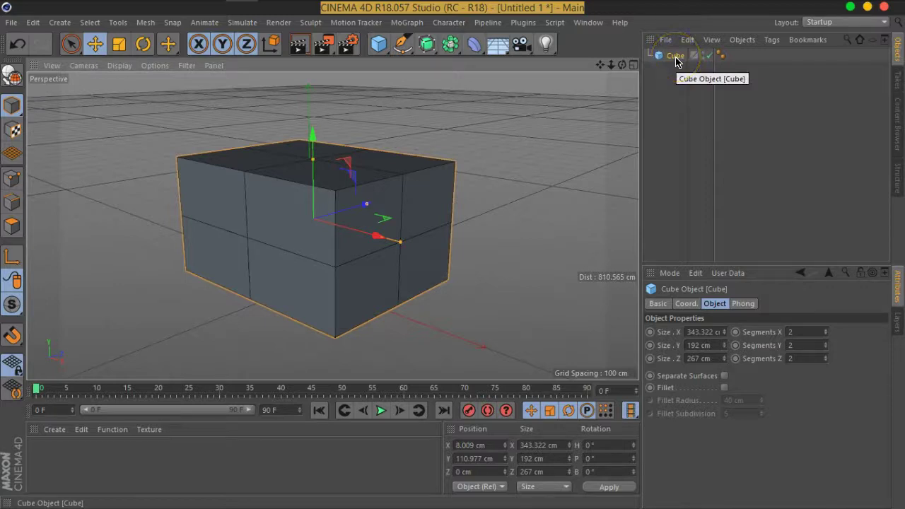
Step: Duplicate the box and resize the copy to about 365.6 × 192 × 232.2 cm
key(ctrl+c)
key(ctrl+v)
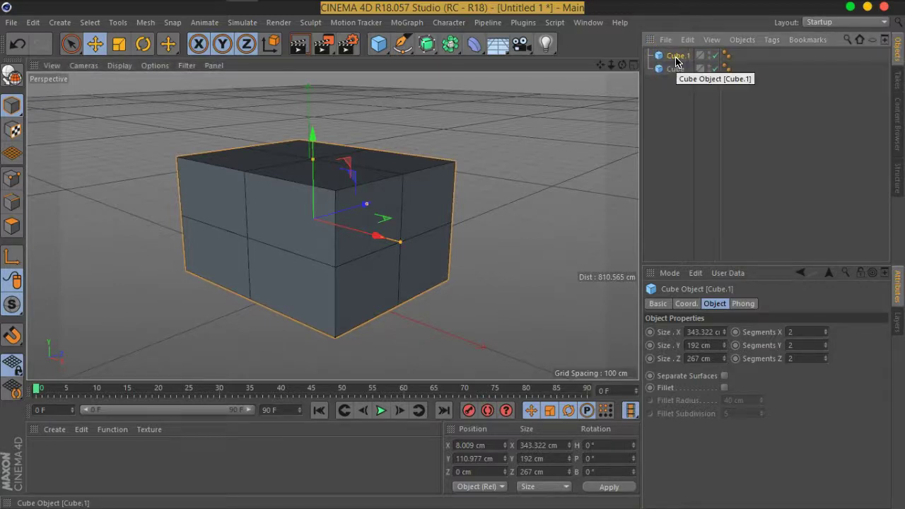
key(ctrl+z)
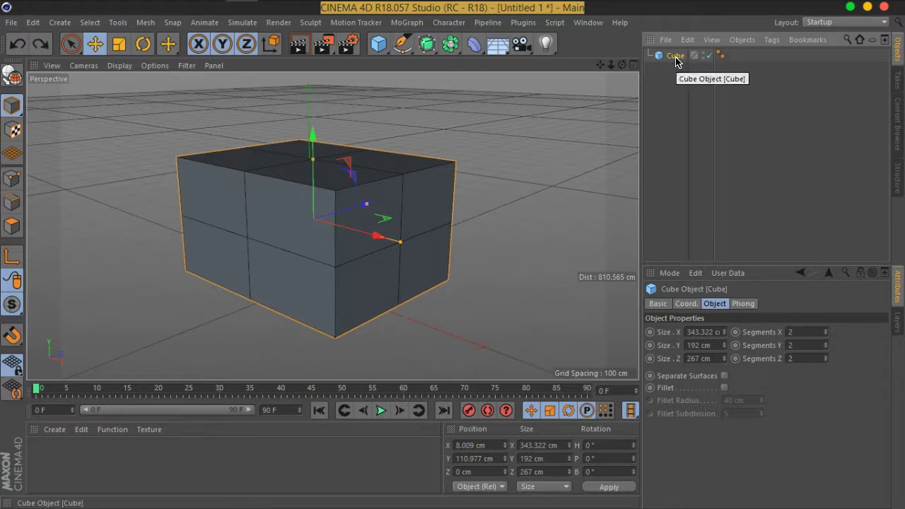
ctrl+drag(676, 61, 674, 155)
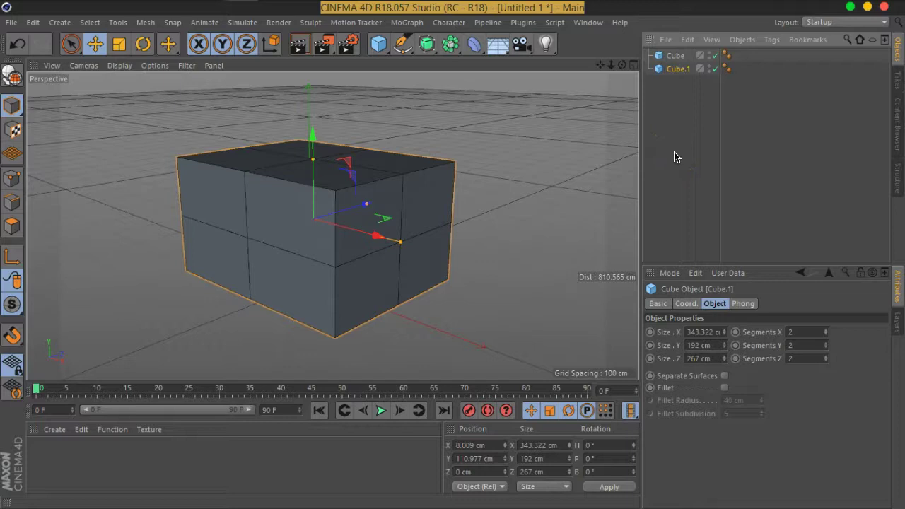
mouse_move(674, 157)
mouse_down()
mouse_move(672, 95)
mouse_move(663, 111)
mouse_up()
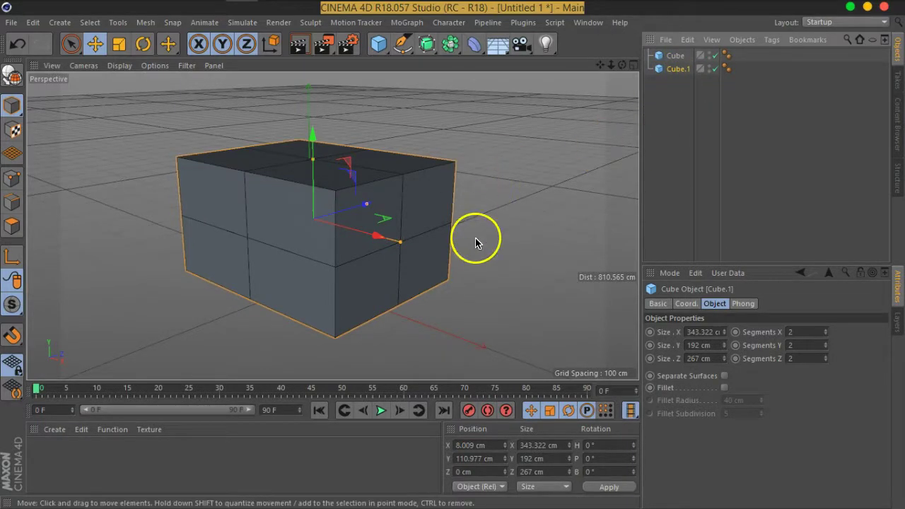
alt+drag(475, 224, 448, 263)
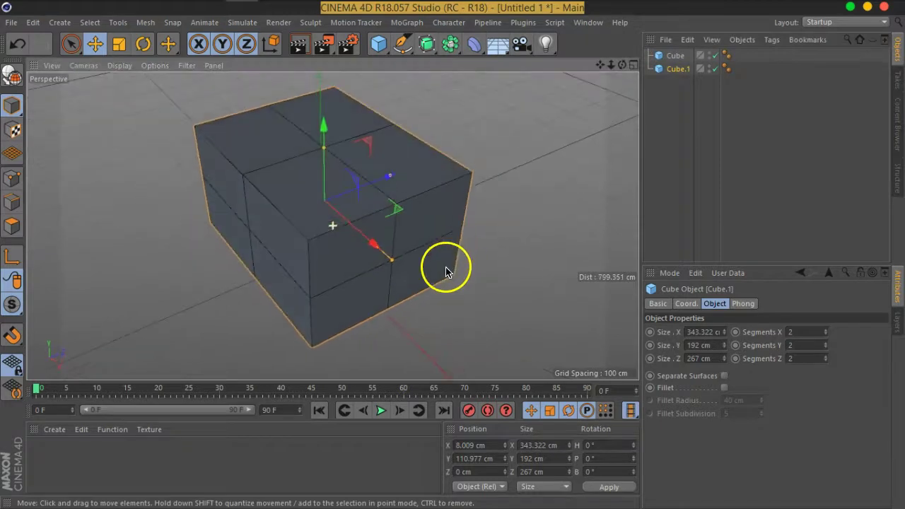
drag(391, 181, 379, 177)
mouse_move(394, 265)
mouse_down()
mouse_move(299, 170)
mouse_move(356, 215)
mouse_move(319, 206)
mouse_move(439, 249)
mouse_up()
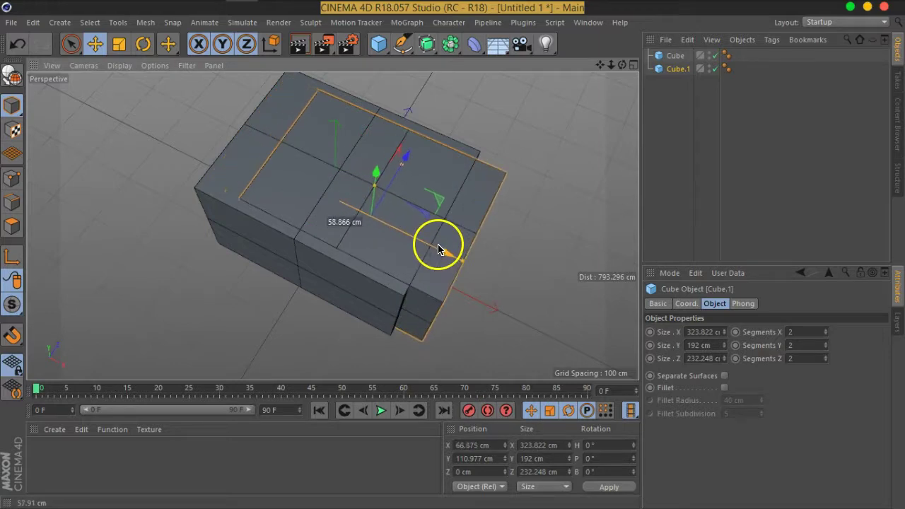
mouse_move(537, 268)
alt+mouse_down()
mouse_move(481, 222)
mouse_move(497, 188)
mouse_move(500, 277)
mouse_move(485, 236)
mouse_move(365, 164)
alt+mouse_up()
mouse_move(473, 248)
alt+mouse_down()
mouse_move(372, 217)
mouse_move(402, 204)
mouse_move(324, 225)
mouse_move(516, 299)
mouse_move(419, 279)
mouse_move(497, 323)
mouse_move(469, 283)
alt+mouse_up()
drag(456, 217, 417, 213)
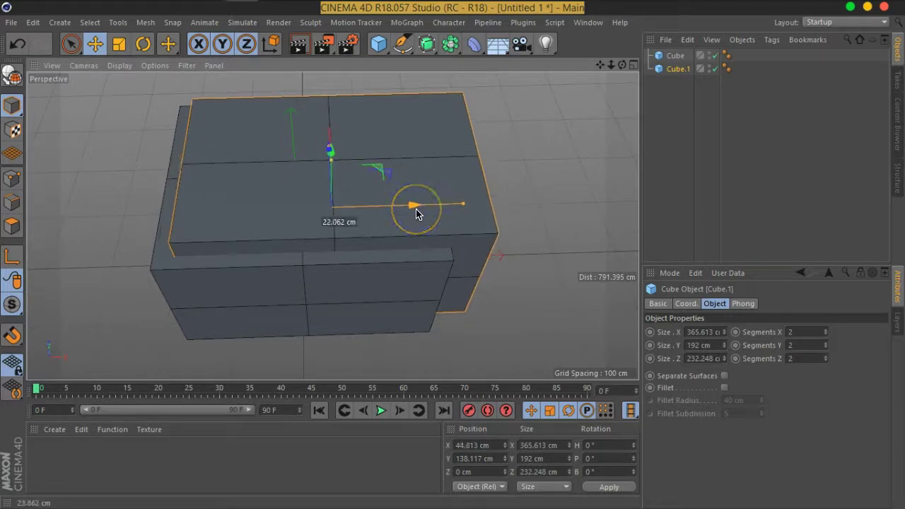
mouse_move(544, 285)
alt+mouse_down()
mouse_move(445, 236)
mouse_move(462, 217)
alt+mouse_up()
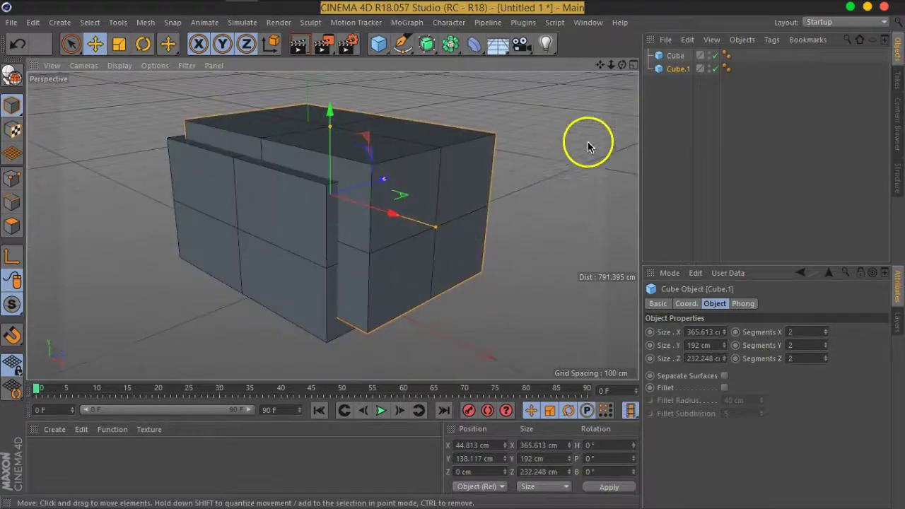
Step: Rename the copy 'inner' and the original cube 'outer', then select inner
double_click(675, 68)
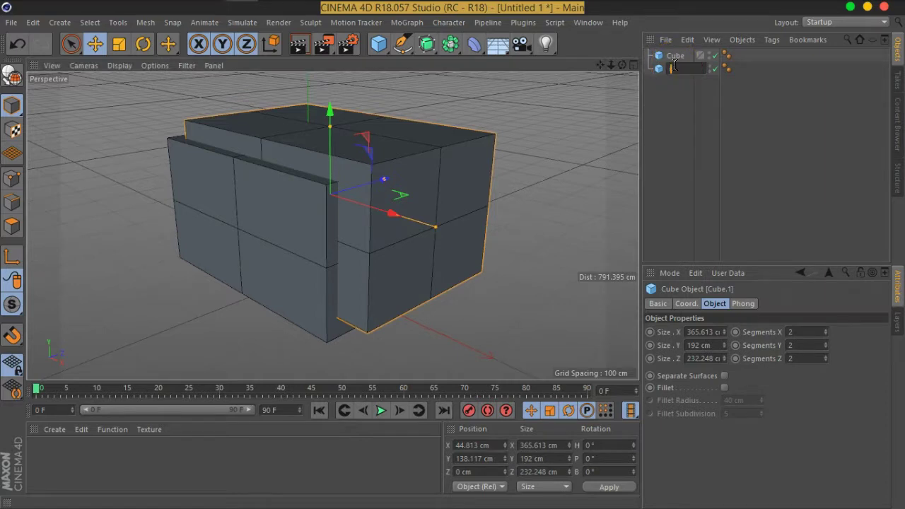
text(Inner)
key(Return)
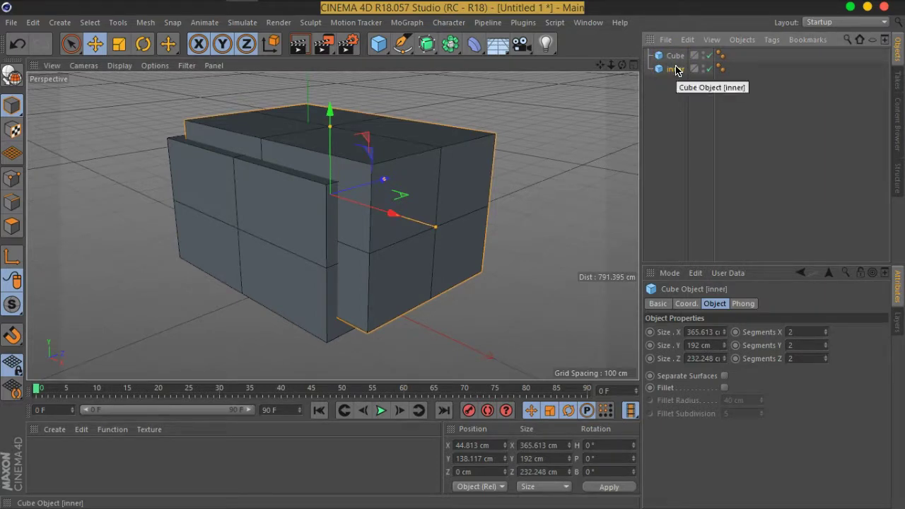
double_click(677, 55)
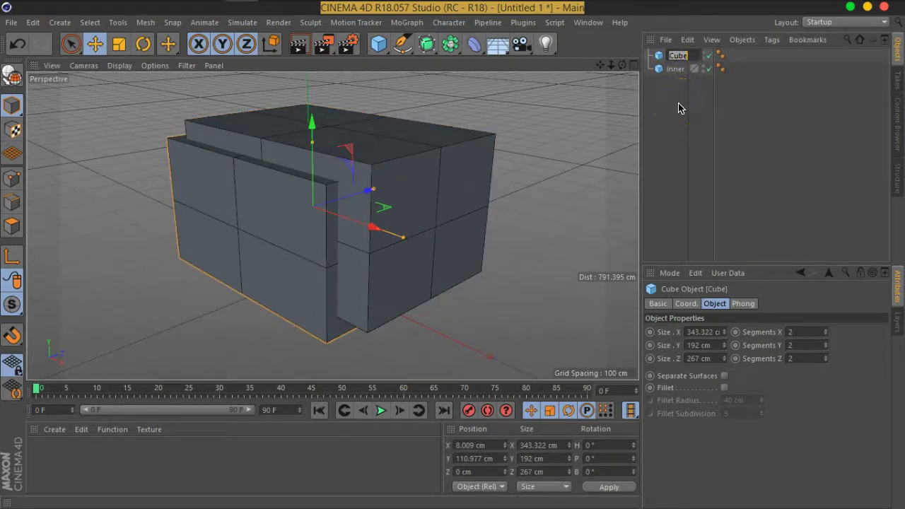
text(outer)
key(Return)
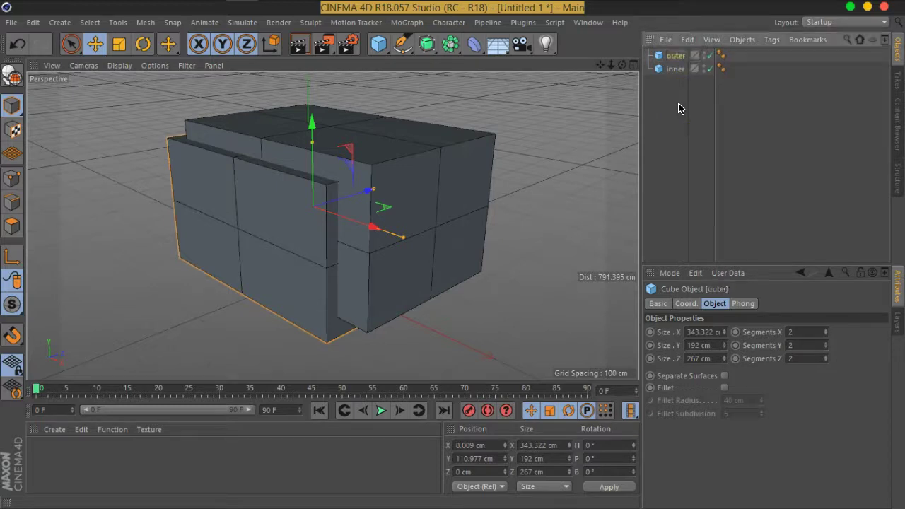
click(677, 107)
click(675, 69)
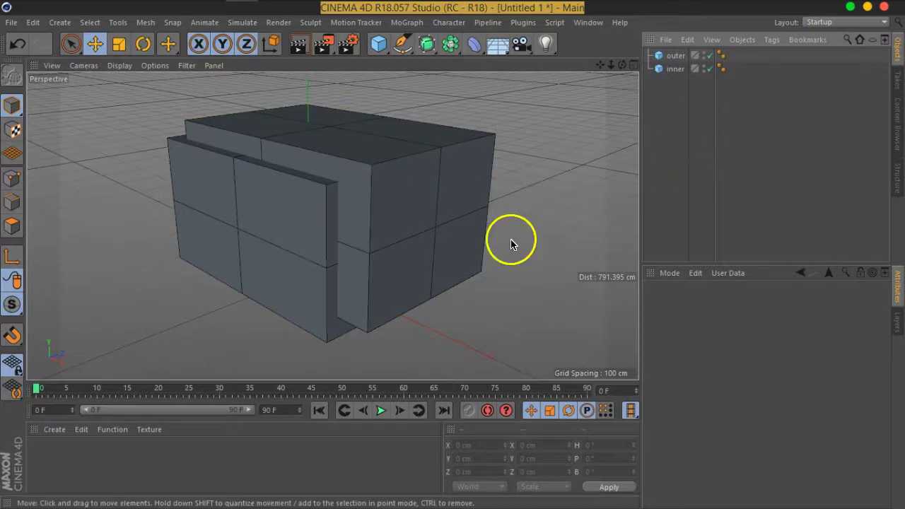
scroll(456, 209, up, 1)
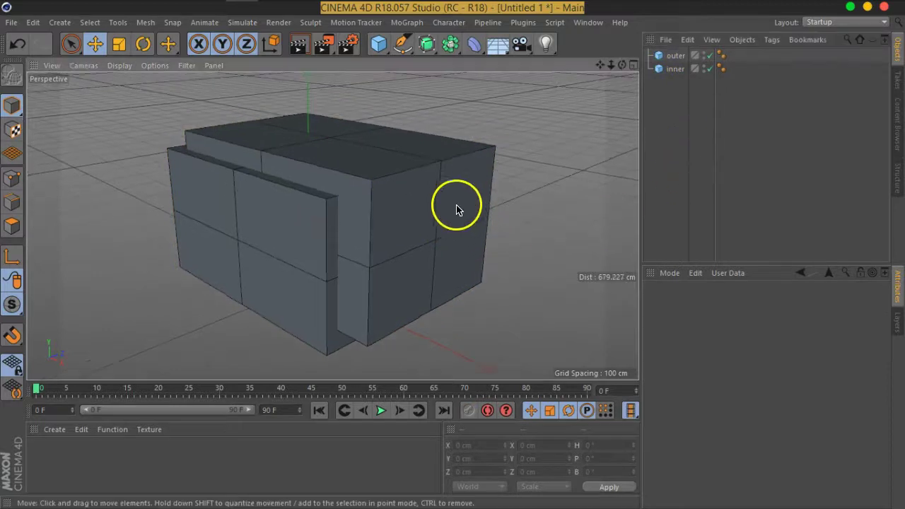
Step: Add a Boole object from the modelling objects list
click(430, 46)
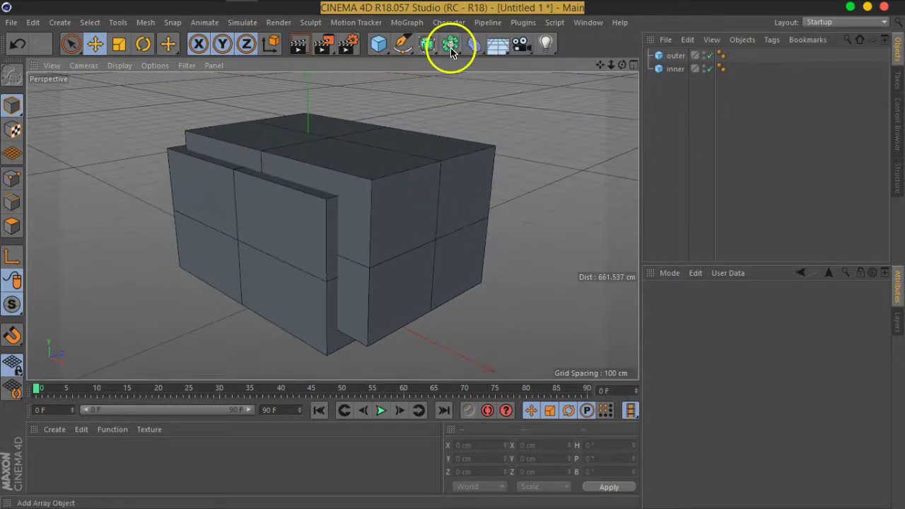
click(451, 45)
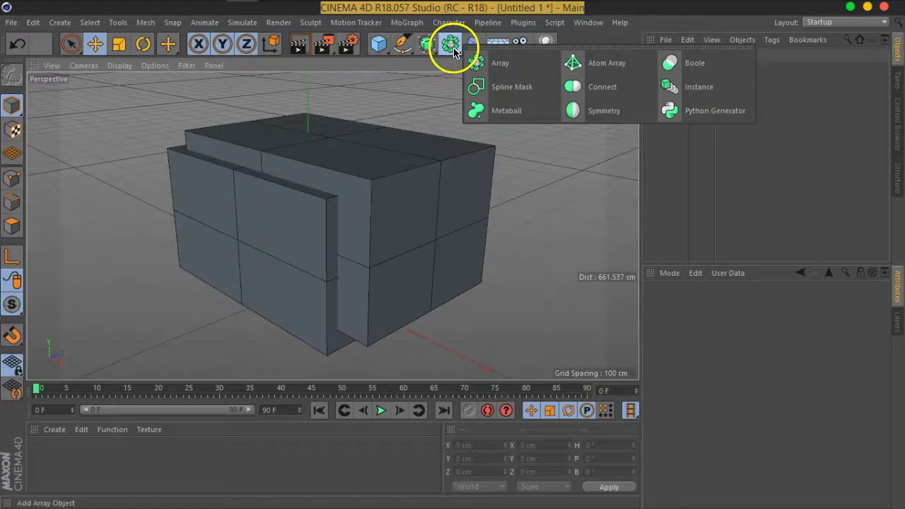
click(685, 65)
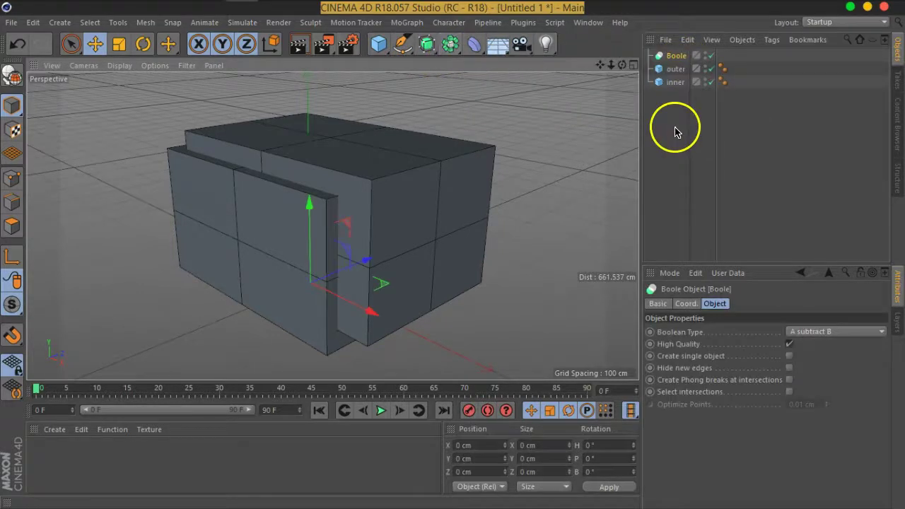
Step: Nest outer and inner under the Boole so inner is subtracted from outer
mouse_move(676, 69)
mouse_down()
mouse_move(676, 94)
mouse_move(668, 83)
mouse_up()
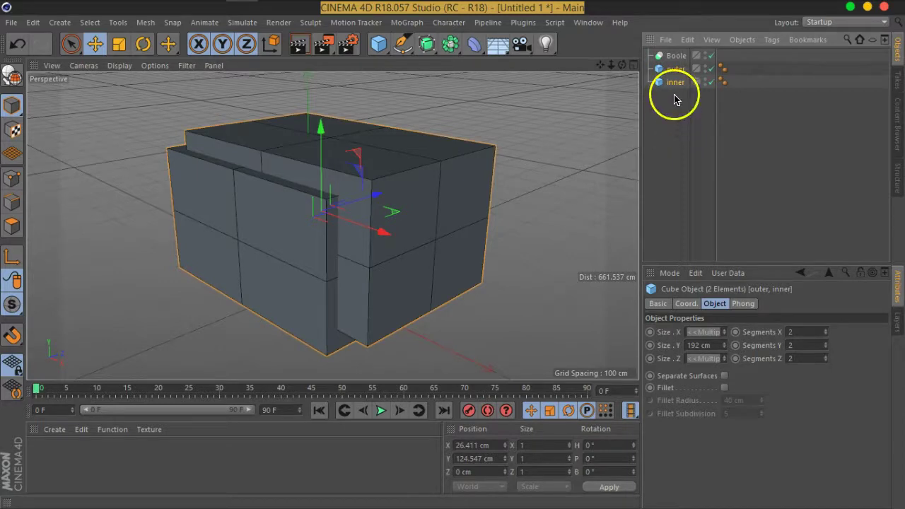
drag(673, 75, 673, 62)
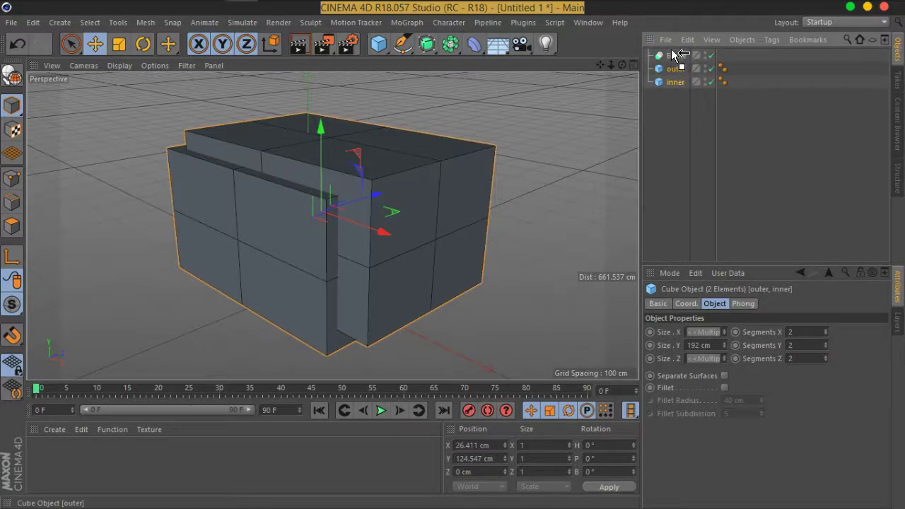
drag(676, 59, 677, 65)
drag(674, 61, 673, 63)
click(673, 62)
mouse_move(455, 302)
alt+mouse_down()
mouse_move(362, 299)
mouse_move(298, 277)
mouse_move(455, 283)
mouse_move(452, 300)
mouse_move(457, 259)
mouse_move(448, 262)
alt+mouse_up()
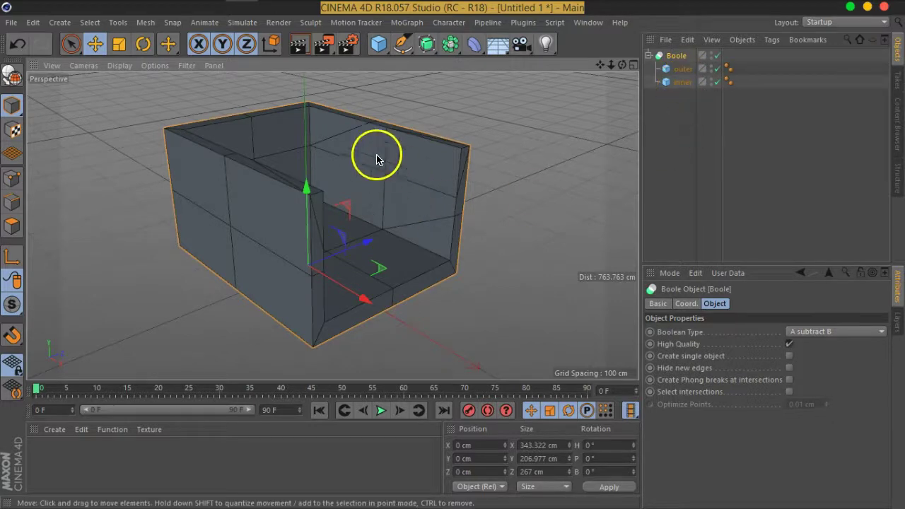
click(813, 333)
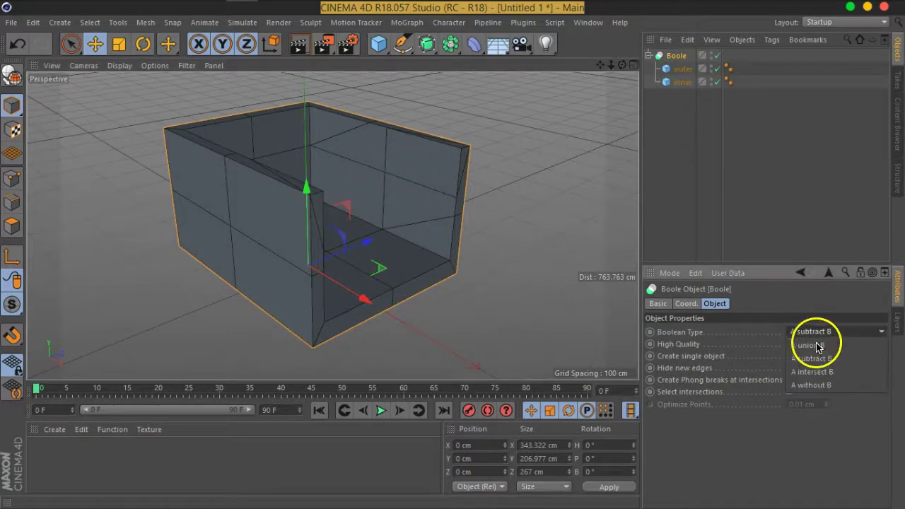
click(818, 346)
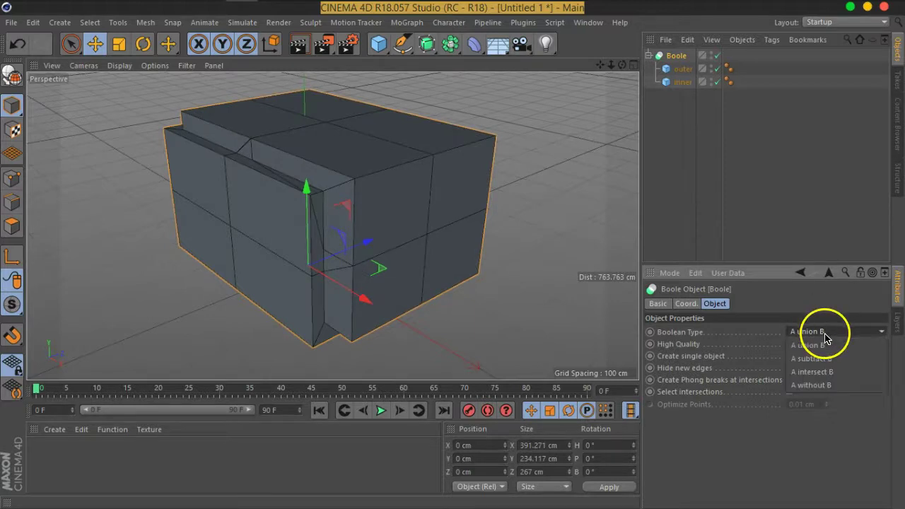
click(829, 360)
click(832, 332)
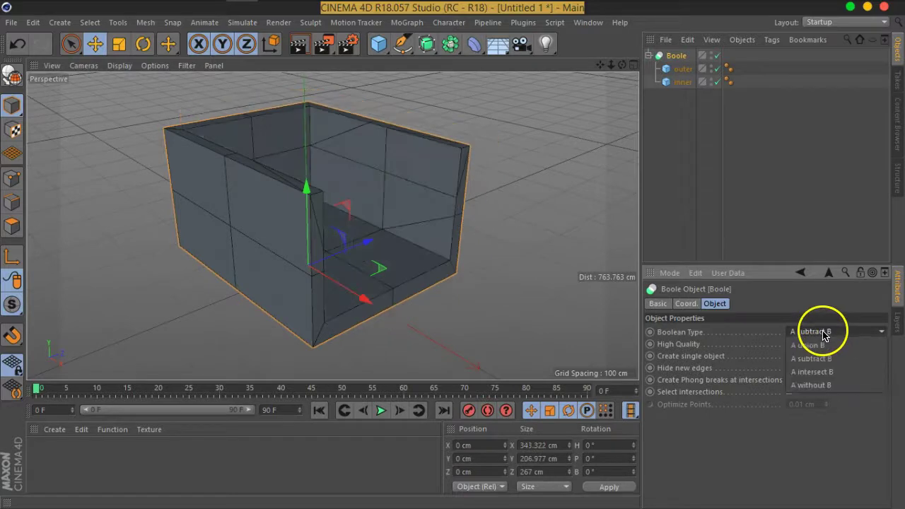
click(828, 373)
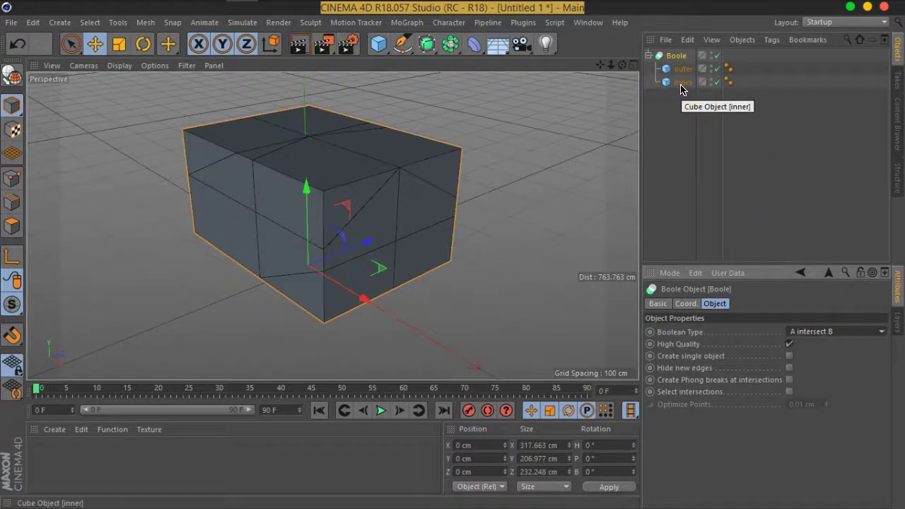
click(826, 335)
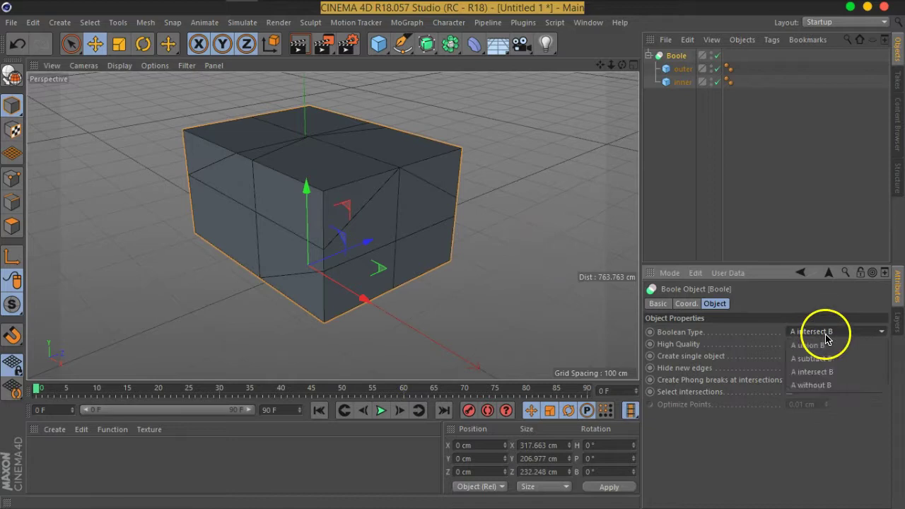
click(827, 386)
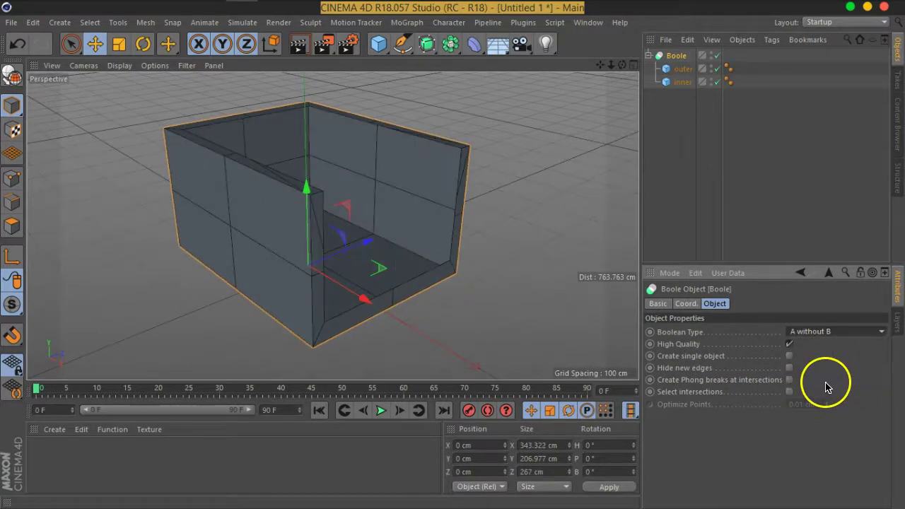
click(829, 336)
click(829, 349)
click(827, 335)
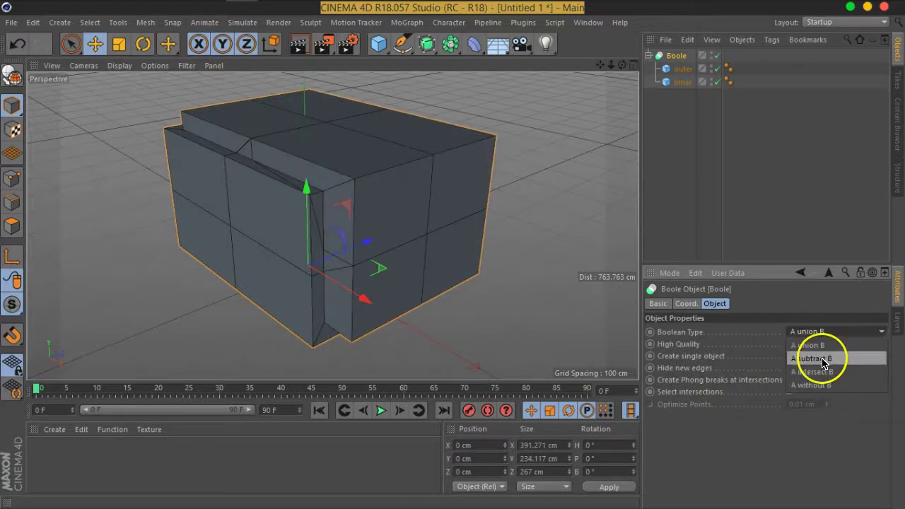
click(824, 363)
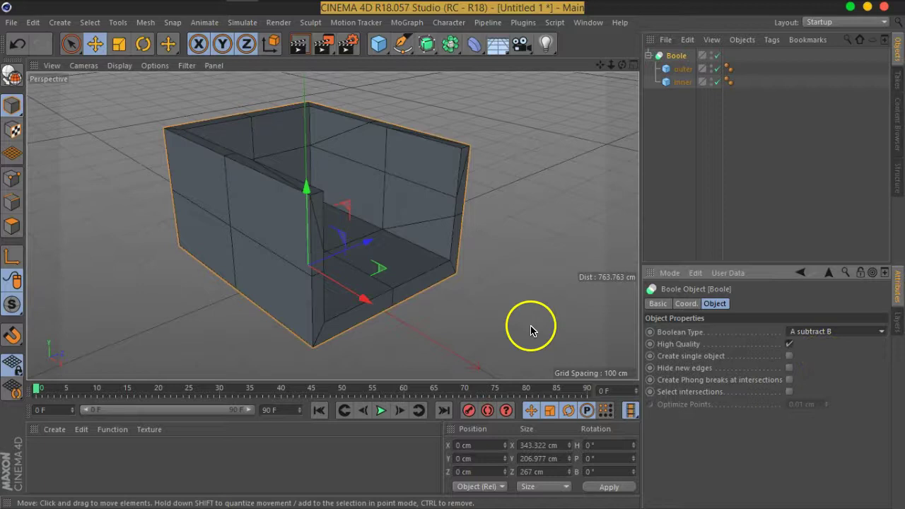
mouse_move(439, 309)
alt+mouse_down()
mouse_move(372, 289)
mouse_move(390, 287)
alt+mouse_up()
scroll(384, 290, up, 2)
scroll(384, 289, up, 3)
scroll(381, 286, up, 3)
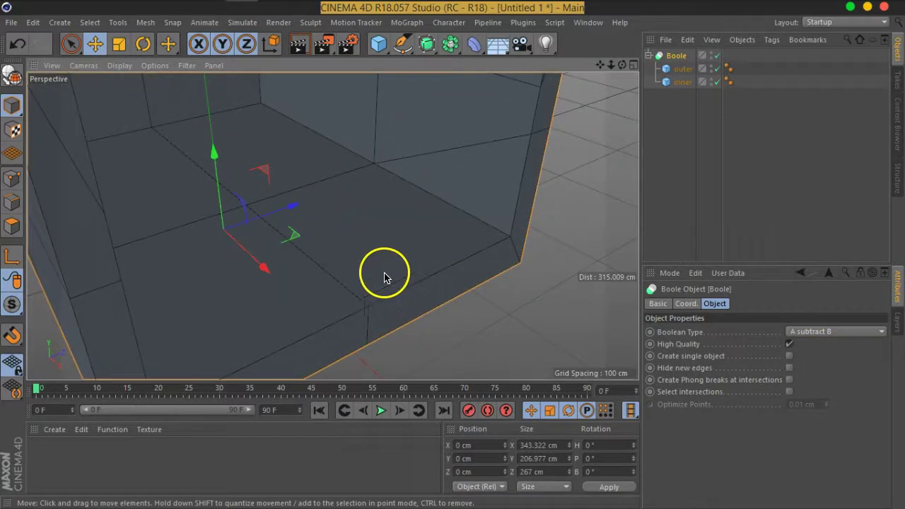
click(849, 337)
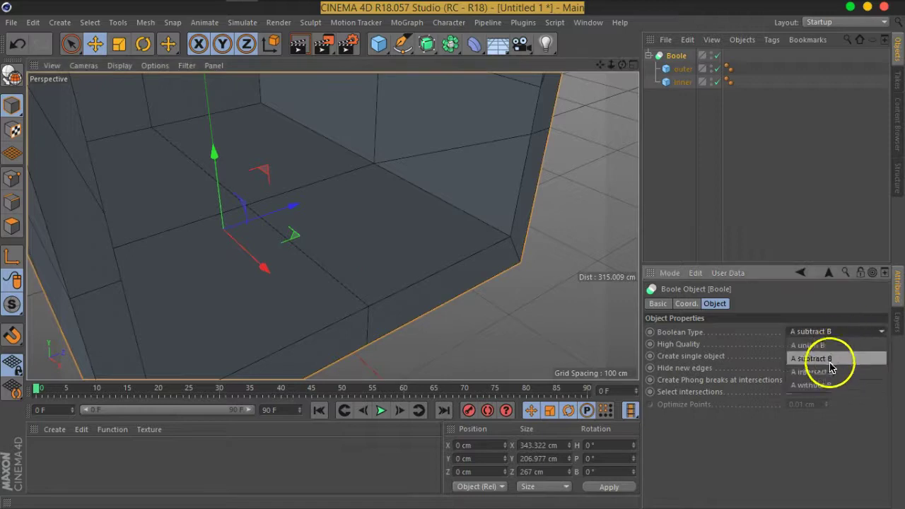
click(812, 385)
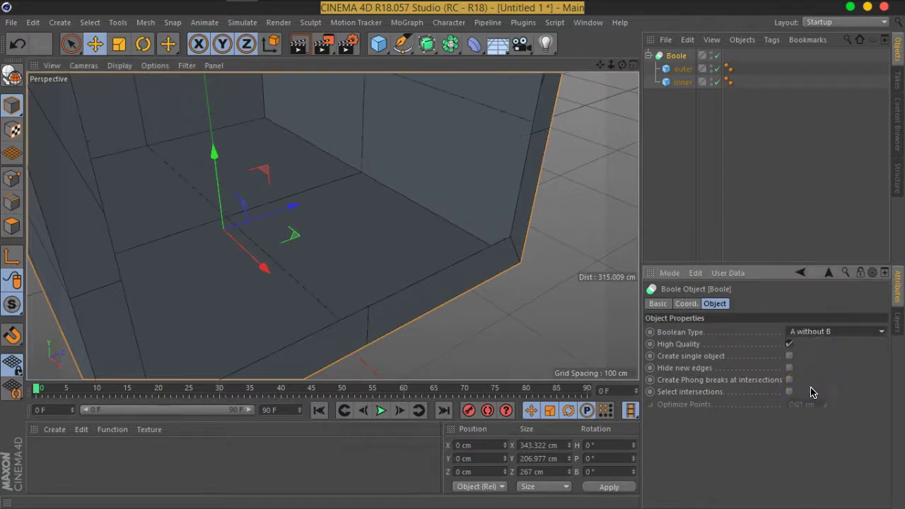
mouse_move(390, 319)
alt+mouse_down()
mouse_move(465, 307)
mouse_move(398, 295)
alt+mouse_up()
mouse_move(334, 279)
alt+mouse_down()
mouse_move(412, 300)
mouse_move(347, 295)
mouse_move(358, 217)
mouse_move(417, 278)
mouse_move(431, 244)
mouse_move(394, 250)
mouse_move(332, 238)
mouse_move(330, 210)
mouse_move(339, 191)
mouse_move(365, 190)
mouse_move(384, 222)
alt+mouse_up()
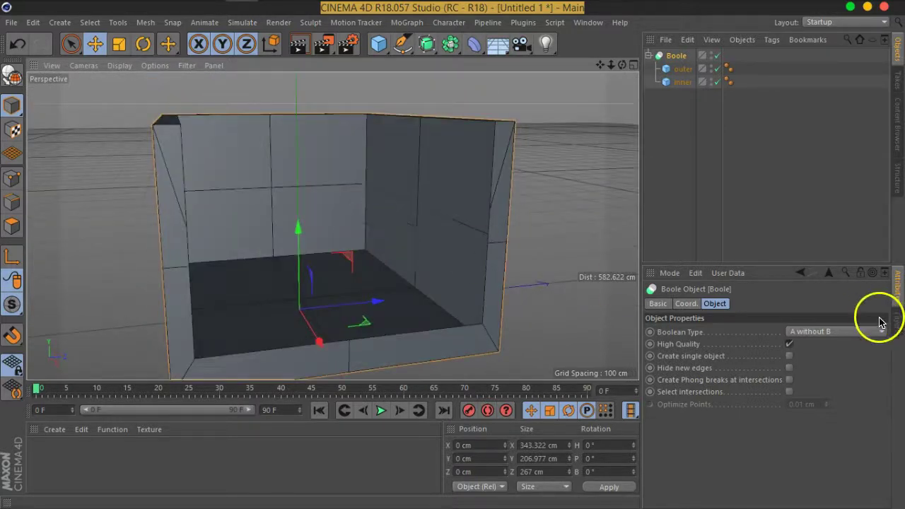
click(835, 334)
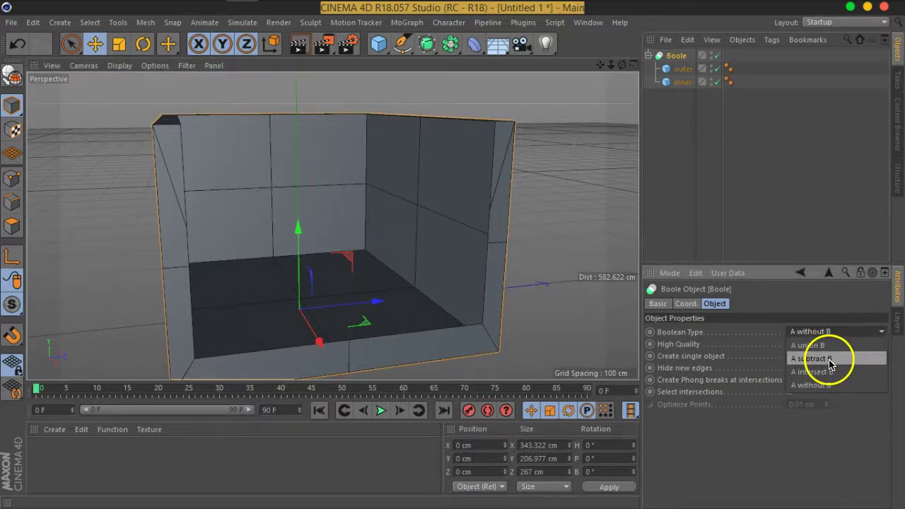
click(835, 304)
alt+drag(404, 238, 387, 234)
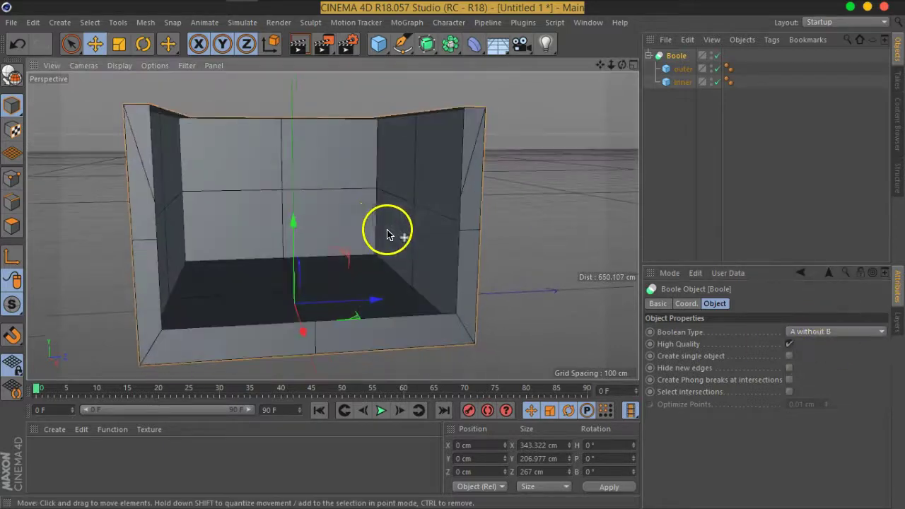
click(829, 333)
click(821, 362)
mouse_move(404, 196)
alt+mouse_down()
mouse_move(424, 202)
mouse_move(322, 214)
mouse_move(330, 222)
alt+mouse_up()
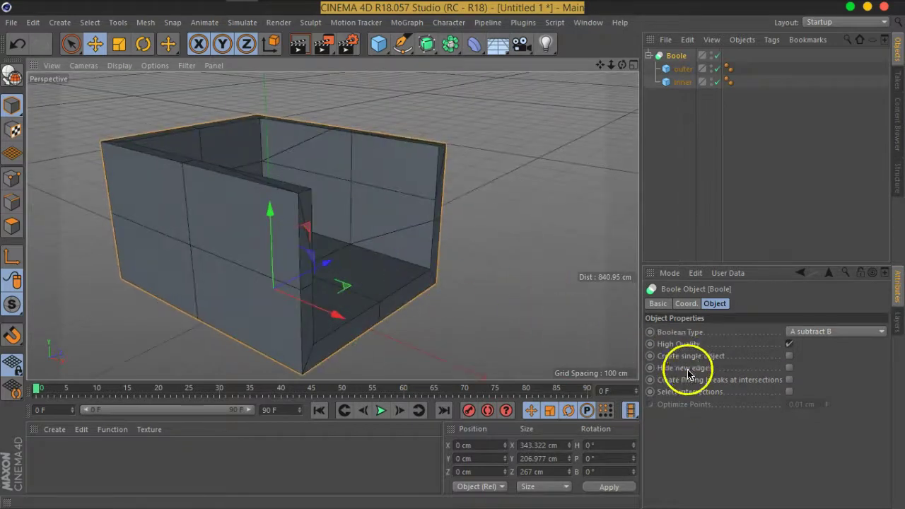
Step: Enable Create single object and Hide new edges on the Boole
click(668, 357)
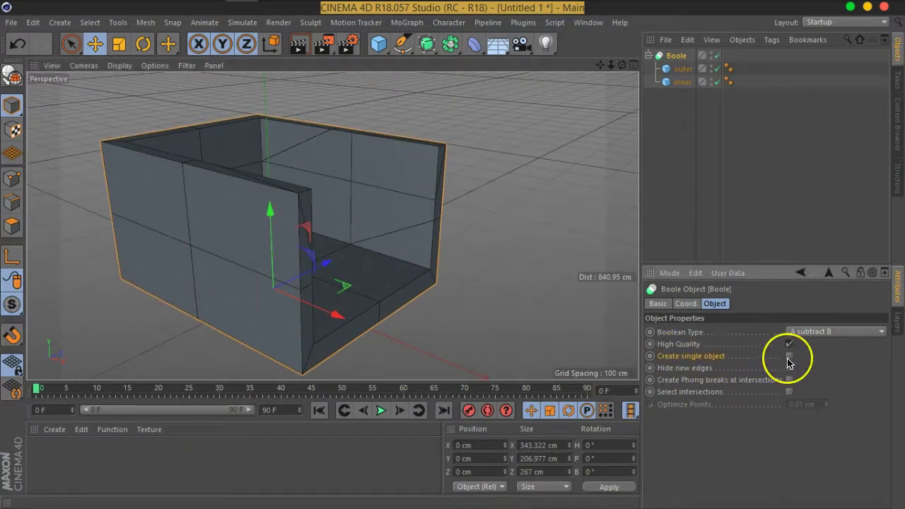
alt+drag(262, 247, 314, 244)
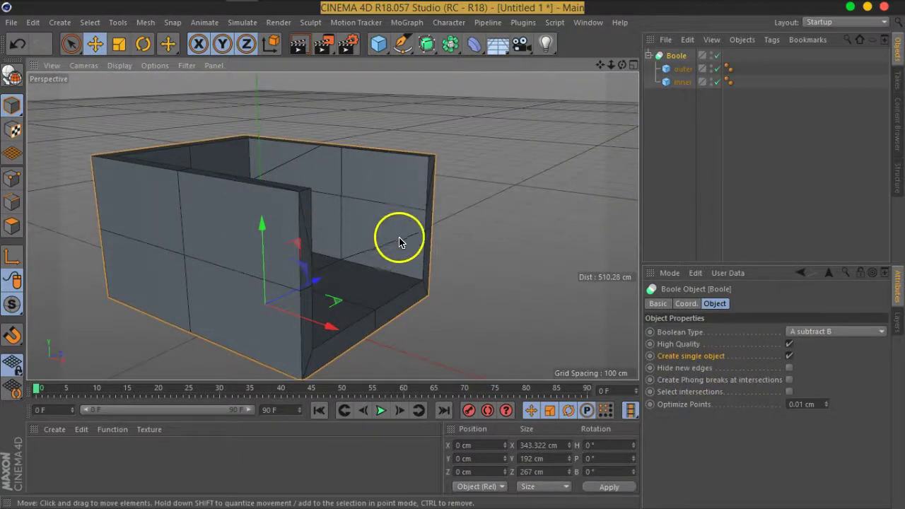
click(788, 369)
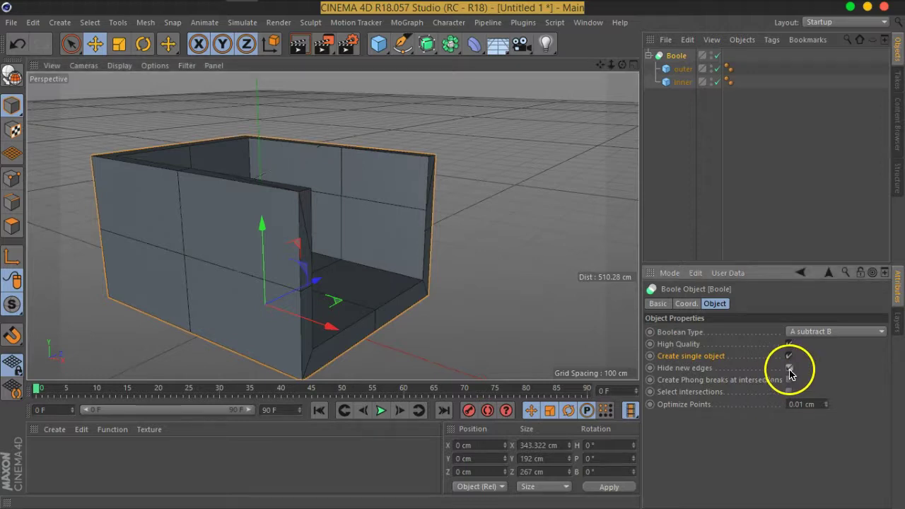
mouse_move(429, 283)
alt+mouse_down()
mouse_move(398, 253)
mouse_move(269, 236)
mouse_move(471, 217)
mouse_move(514, 157)
mouse_move(418, 208)
mouse_move(431, 254)
alt+mouse_up()
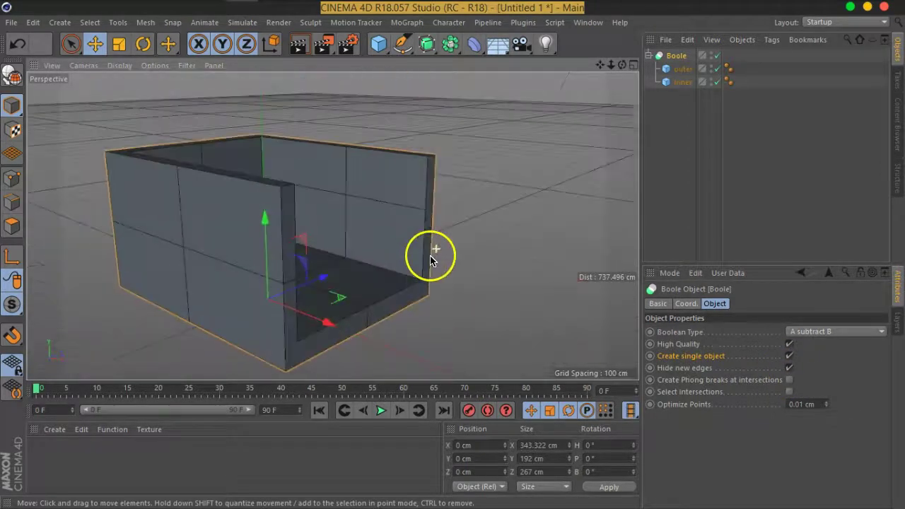
alt+drag(340, 277, 356, 264)
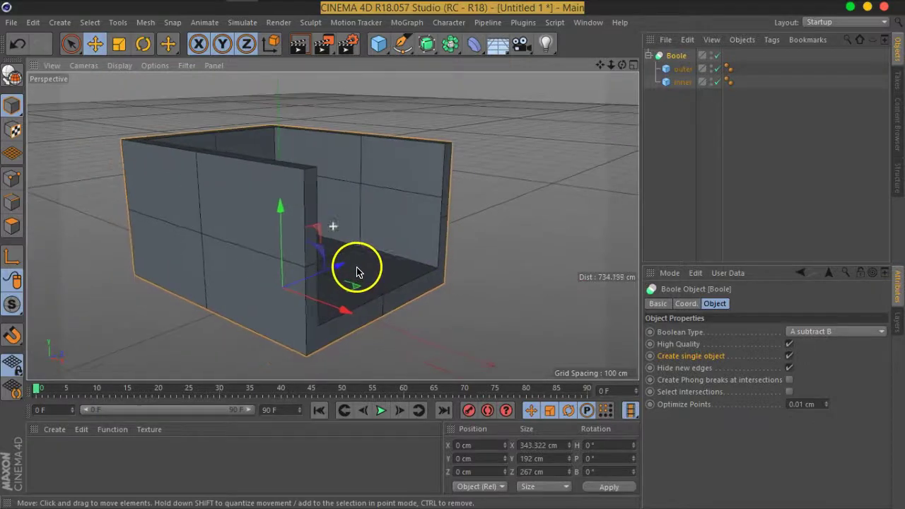
Step: Move the inner cube to about X 47.672 cm, Y 136.839 cm, then deselect it
click(681, 83)
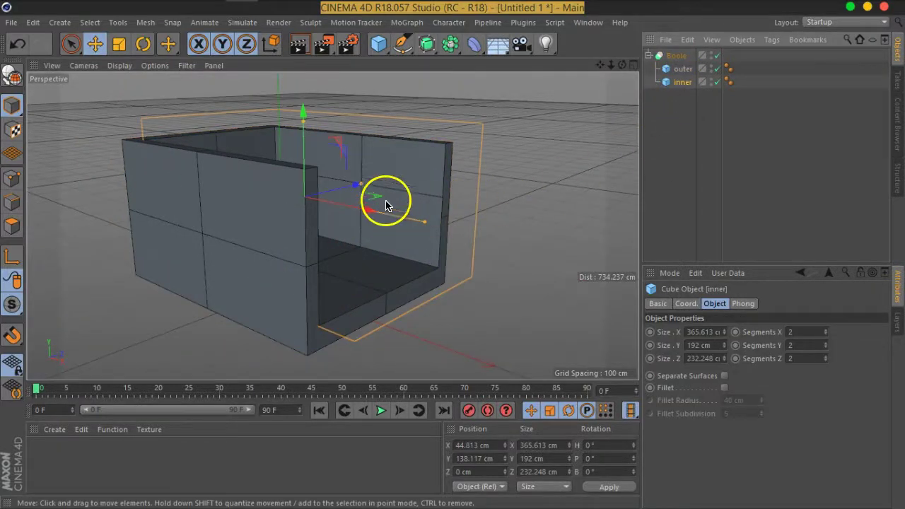
mouse_move(304, 142)
mouse_down()
mouse_move(314, 97)
mouse_move(323, 142)
mouse_up()
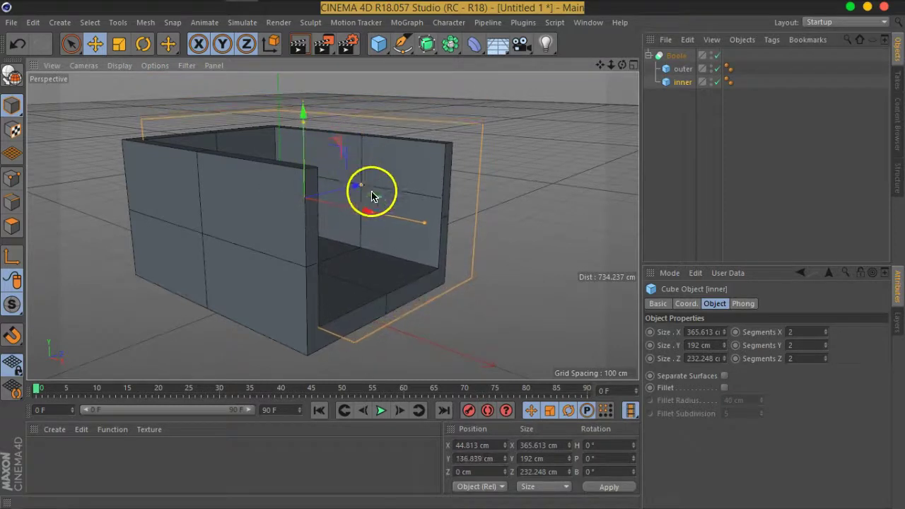
mouse_move(364, 211)
mouse_down()
mouse_move(425, 222)
mouse_move(336, 235)
mouse_move(276, 162)
mouse_move(503, 242)
mouse_move(396, 231)
mouse_move(469, 264)
mouse_move(440, 233)
mouse_move(503, 289)
mouse_move(453, 235)
mouse_move(476, 243)
mouse_up()
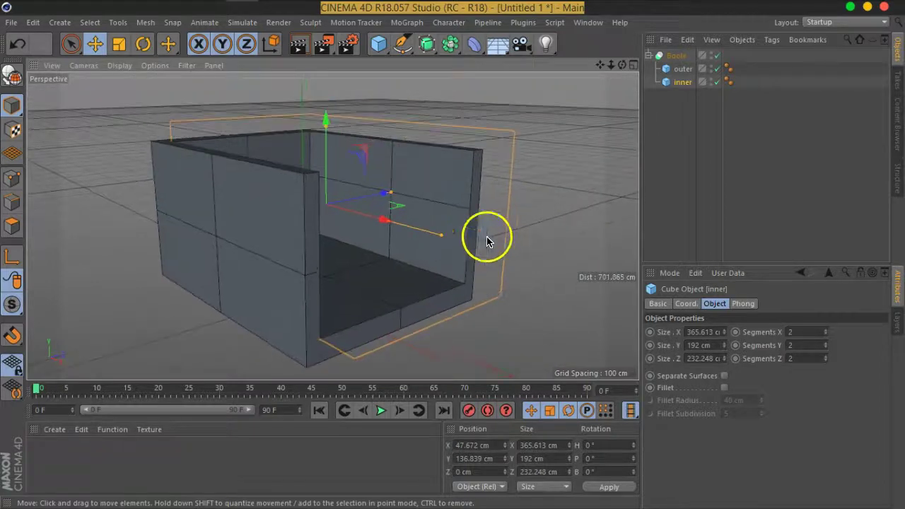
click(667, 127)
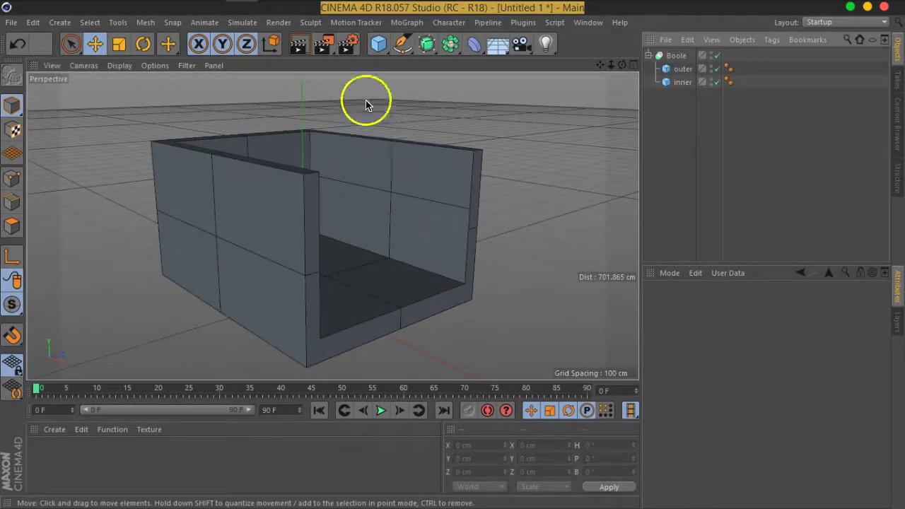
Step: Add a cube, lengthen it to about 326 × 200 × 376 cm, and tilt it
click(378, 44)
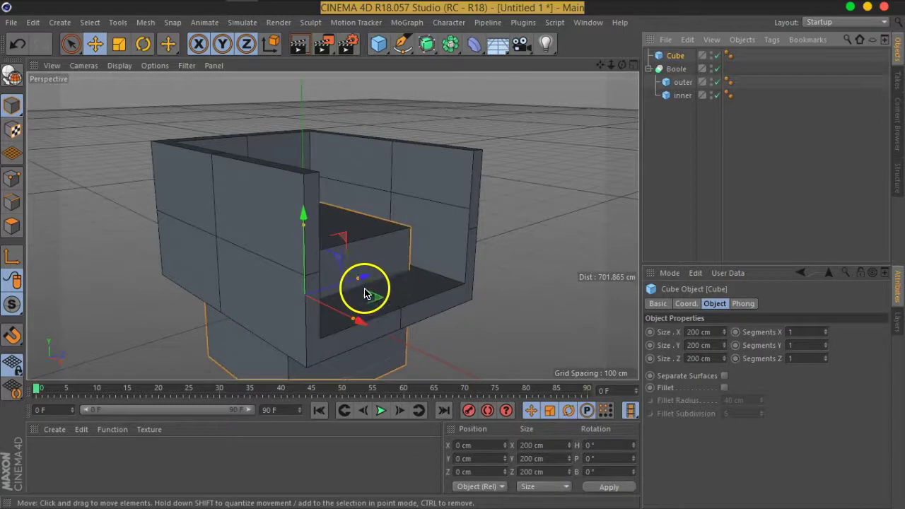
mouse_move(358, 279)
mouse_down()
mouse_move(422, 295)
mouse_move(446, 324)
mouse_move(430, 269)
mouse_move(352, 257)
mouse_move(297, 236)
mouse_move(364, 247)
mouse_move(380, 295)
mouse_move(364, 293)
mouse_move(413, 261)
mouse_up()
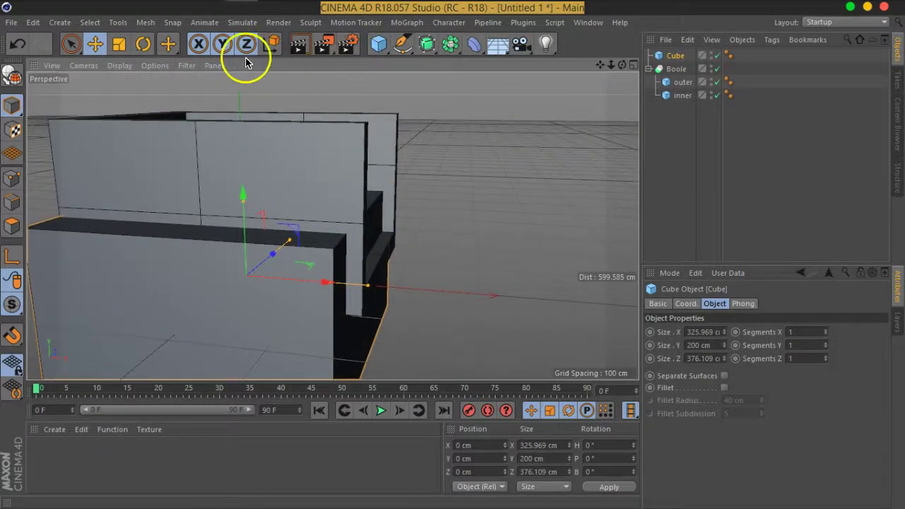
click(143, 43)
drag(283, 242, 307, 302)
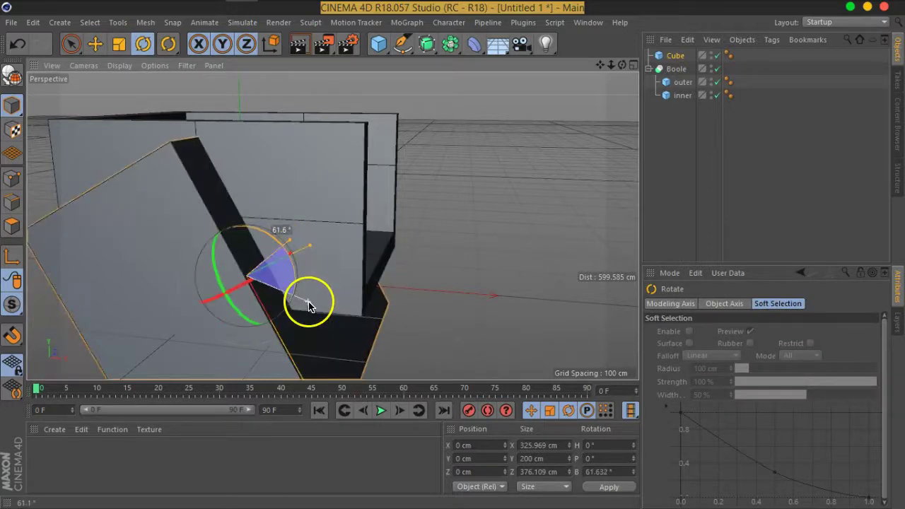
Step: Position the tilted cube, about 40° bank, over the bin's top corner
click(95, 43)
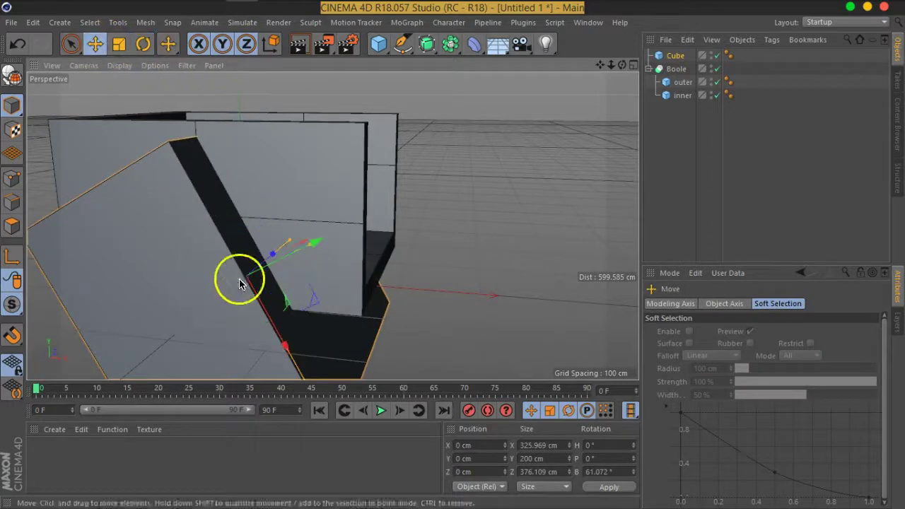
mouse_move(421, 275)
alt+mouse_down()
mouse_move(376, 255)
mouse_move(441, 265)
mouse_move(342, 319)
mouse_move(440, 222)
mouse_move(425, 162)
mouse_move(509, 235)
alt+mouse_up()
mouse_move(407, 198)
alt+mouse_down()
mouse_move(372, 236)
mouse_move(406, 265)
mouse_move(415, 257)
mouse_move(384, 218)
mouse_move(441, 174)
mouse_move(467, 191)
mouse_move(439, 186)
mouse_move(407, 158)
alt+mouse_up()
click(145, 51)
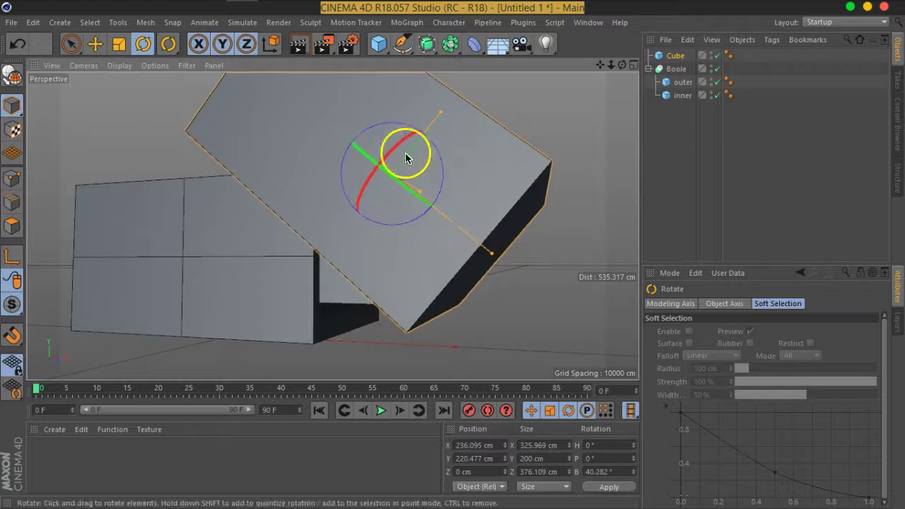
click(95, 44)
mouse_move(277, 226)
alt+middle_down()
mouse_move(287, 244)
mouse_move(340, 246)
alt+middle_up()
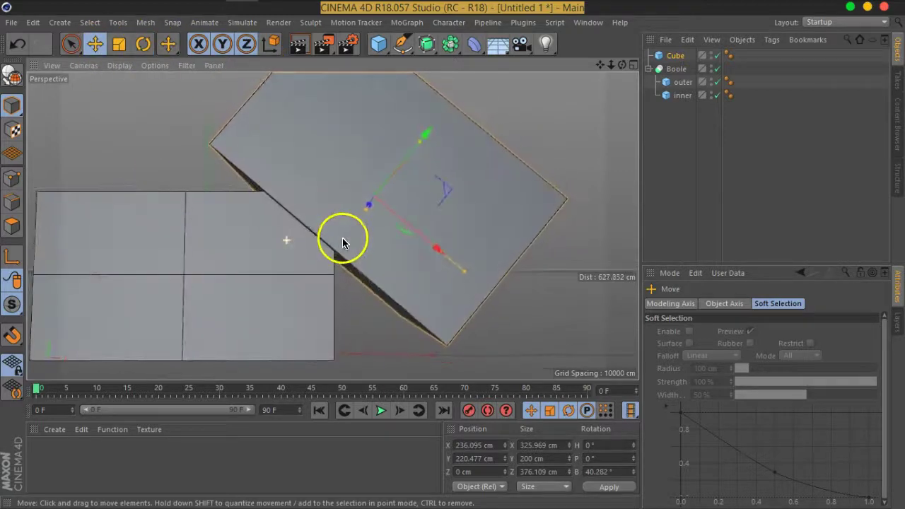
mouse_move(390, 174)
mouse_down()
mouse_move(365, 196)
mouse_move(385, 176)
mouse_up()
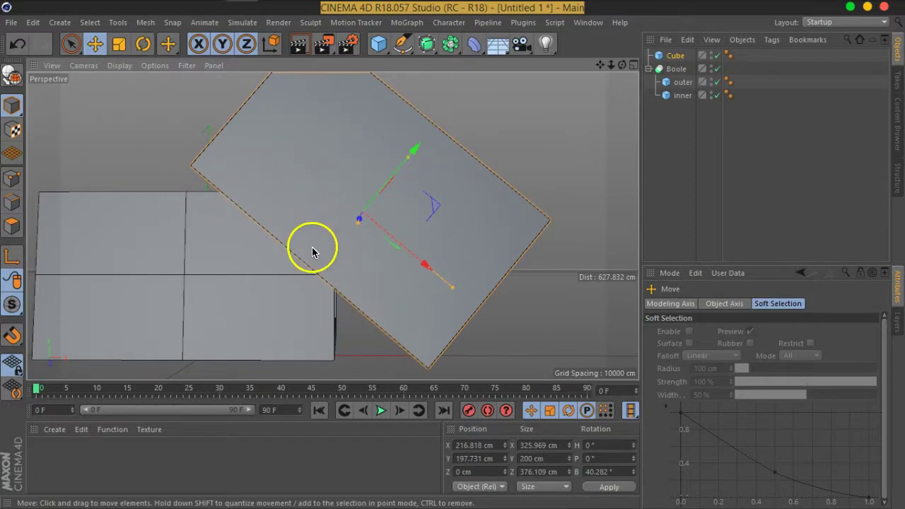
Step: Lower the tilted cube to Y 177.131 cm along the world Y axis
click(272, 48)
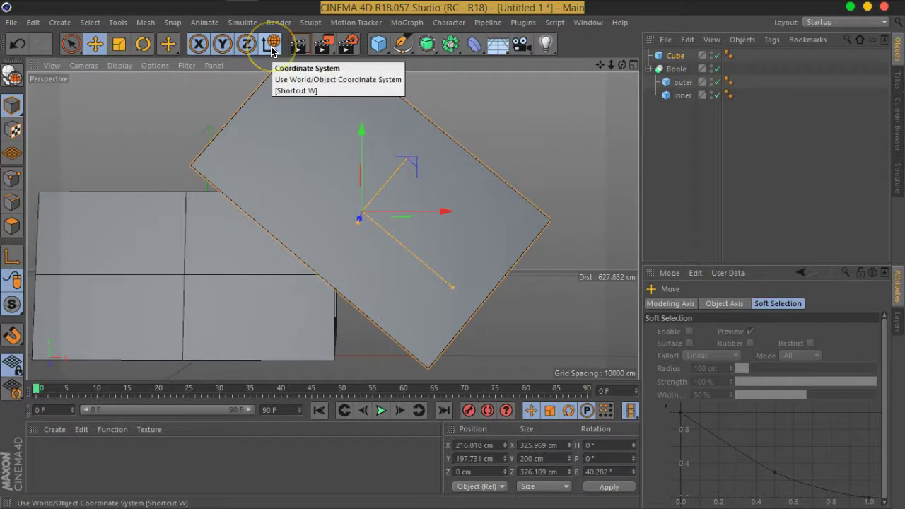
click(304, 351)
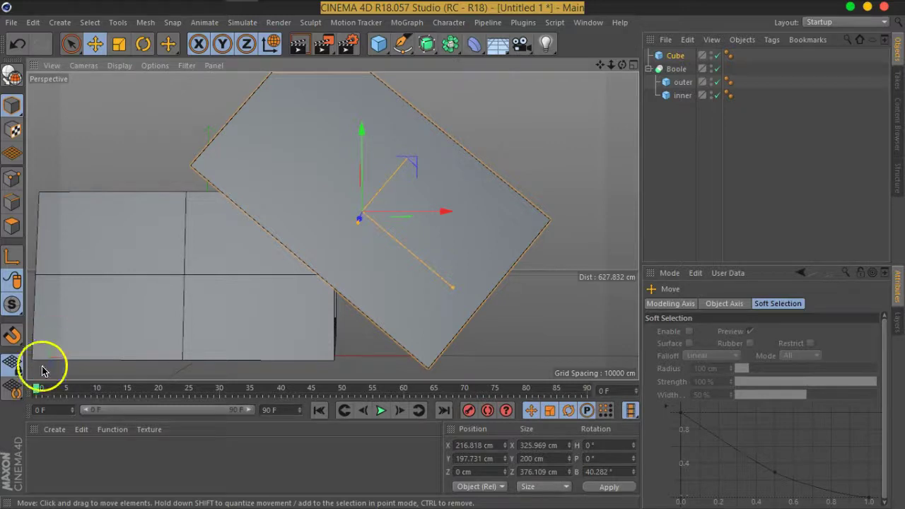
click(276, 50)
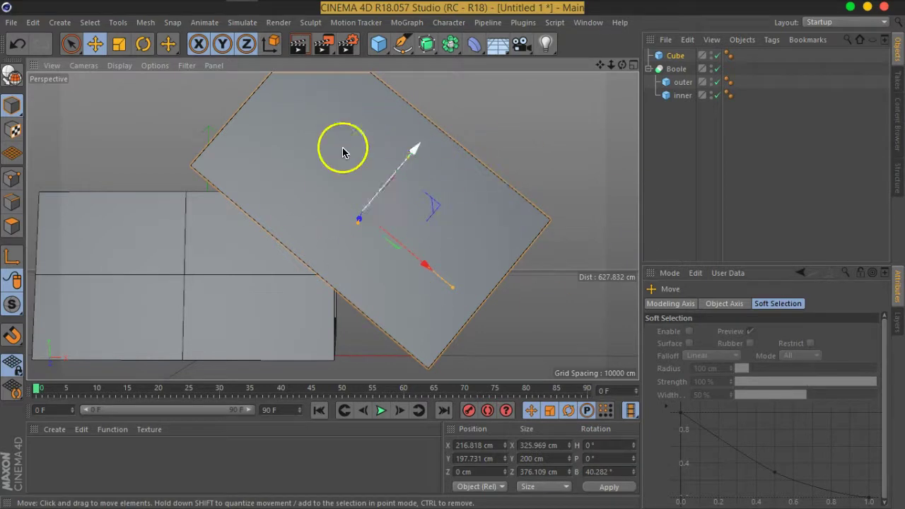
click(270, 44)
drag(367, 155, 367, 169)
mouse_move(382, 225)
alt+mouse_down()
mouse_move(430, 252)
mouse_move(382, 257)
mouse_move(218, 208)
mouse_move(236, 220)
mouse_move(455, 234)
mouse_move(349, 245)
alt+mouse_up()
Step: Rename the tilted cube 'upper'
click(651, 69)
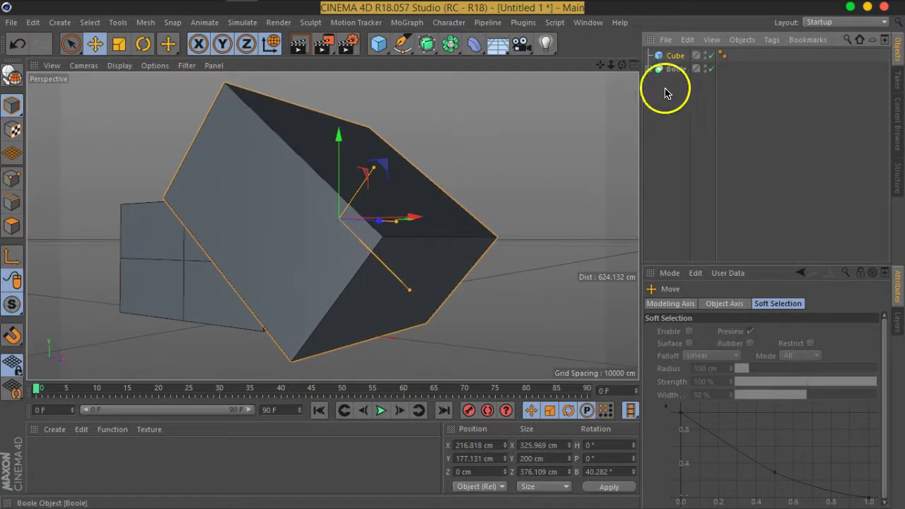
double_click(674, 56)
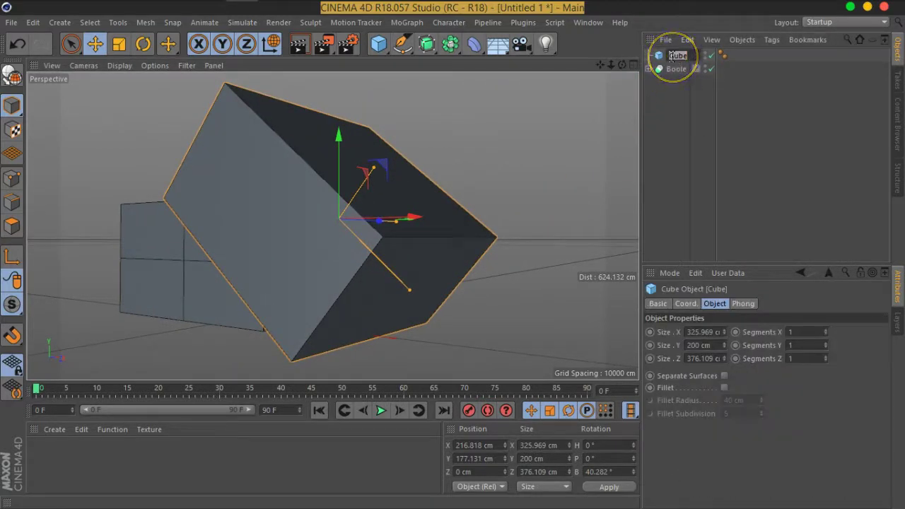
text(Upper)
key(Return)
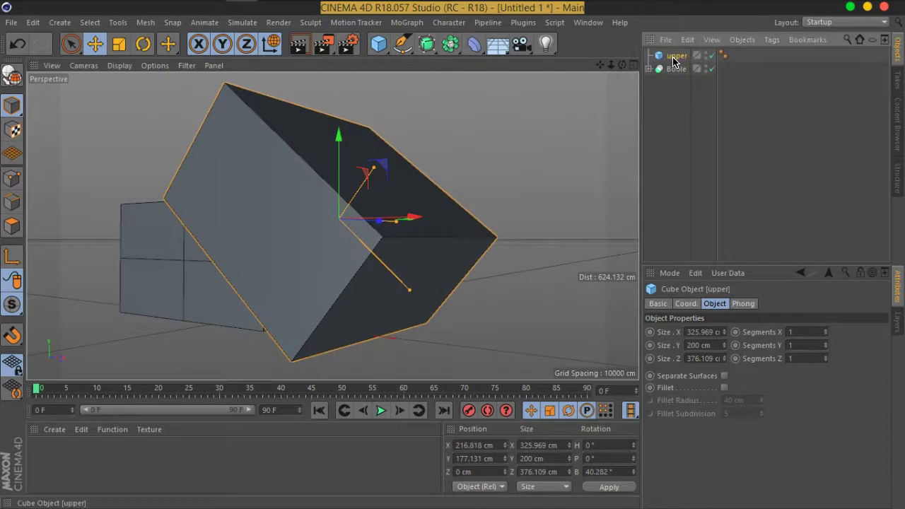
click(665, 94)
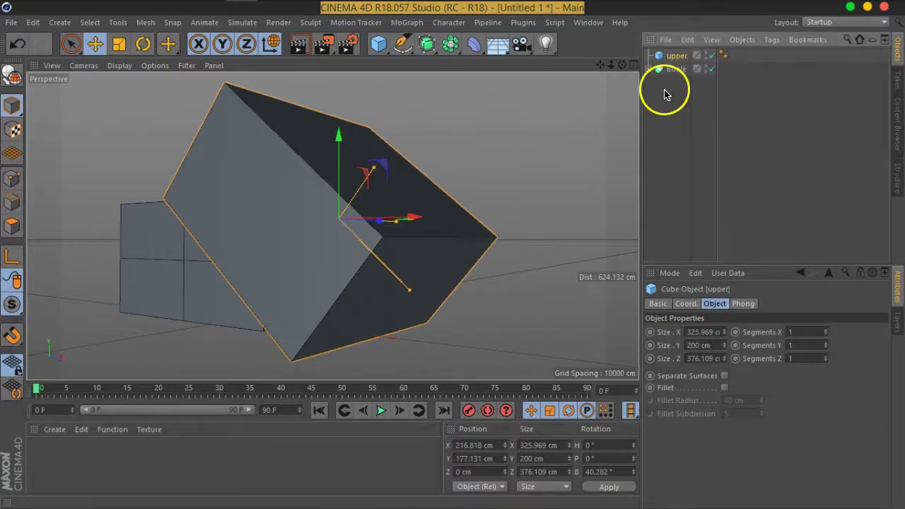
Step: Put the shell Boole and upper under a new Boole, placing upper over the top corner
click(679, 117)
mouse_move(451, 44)
mouse_down()
mouse_move(633, 71)
mouse_move(689, 64)
mouse_move(673, 57)
mouse_move(676, 82)
mouse_up()
mouse_move(417, 260)
alt+mouse_down()
mouse_move(384, 253)
mouse_move(363, 287)
mouse_move(429, 210)
mouse_move(593, 154)
mouse_move(418, 219)
mouse_move(468, 186)
mouse_move(390, 222)
mouse_move(303, 134)
alt+mouse_up()
click(272, 45)
drag(398, 228, 454, 230)
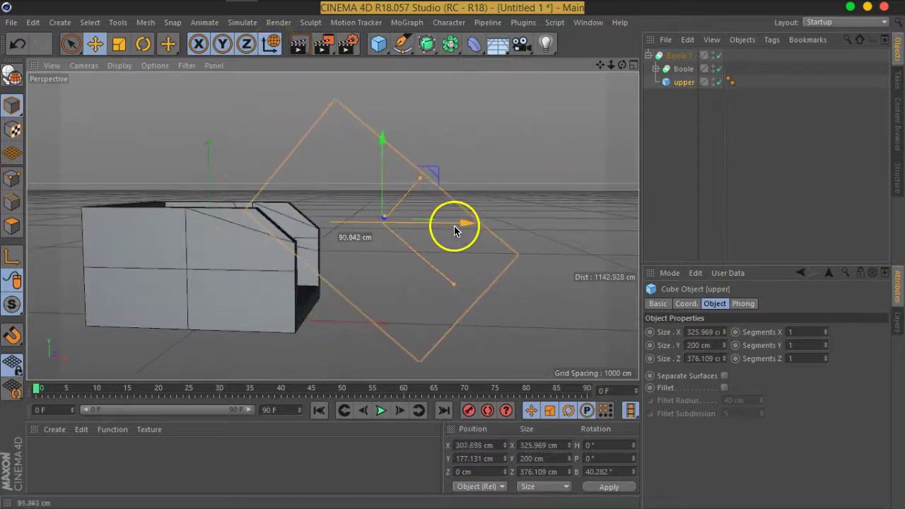
mouse_move(428, 172)
mouse_down()
mouse_move(388, 137)
mouse_move(360, 143)
mouse_up()
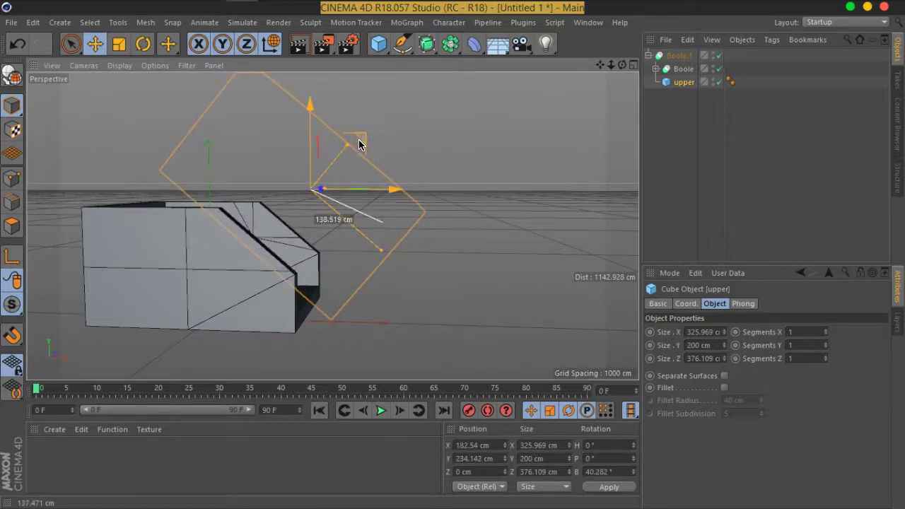
mouse_move(437, 217)
alt+mouse_down()
mouse_move(374, 226)
mouse_move(256, 218)
mouse_move(467, 219)
mouse_move(394, 279)
mouse_move(556, 247)
alt+mouse_up()
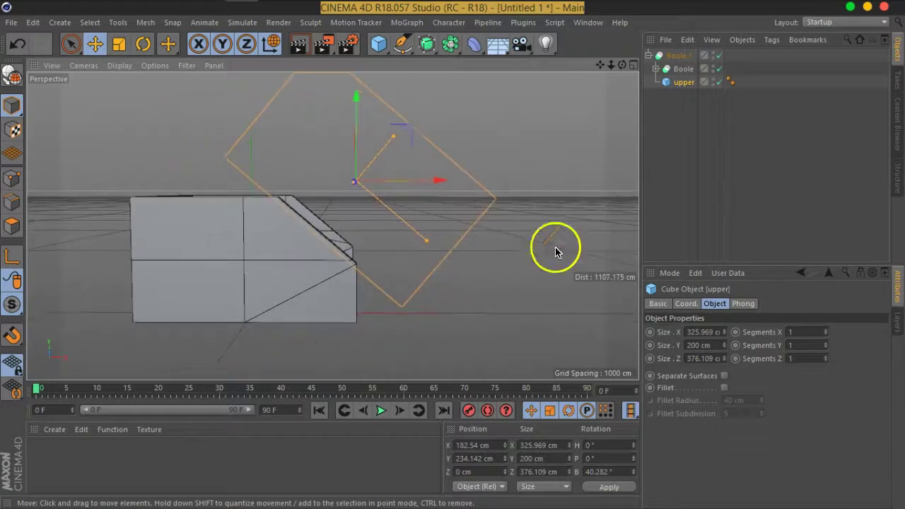
click(675, 60)
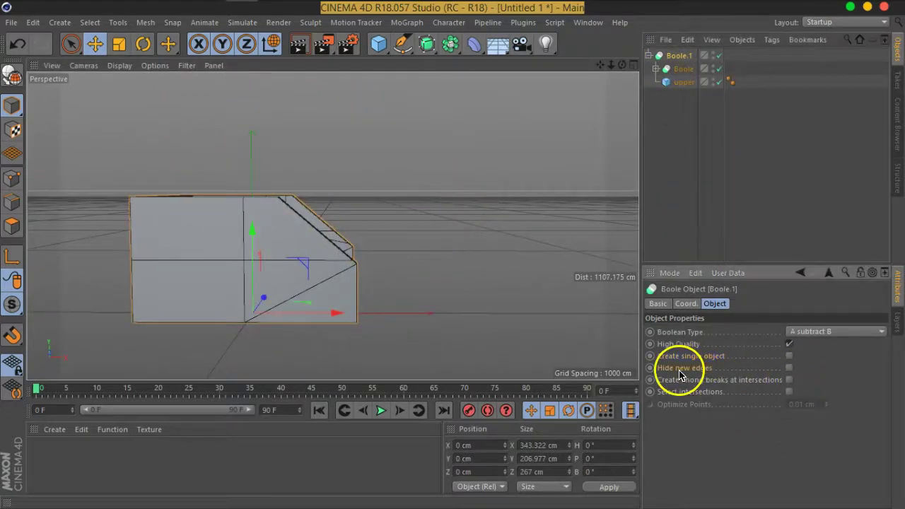
Step: Enable Hide new edges and Create single object on Boole.1, then collapse its hierarchy
click(789, 369)
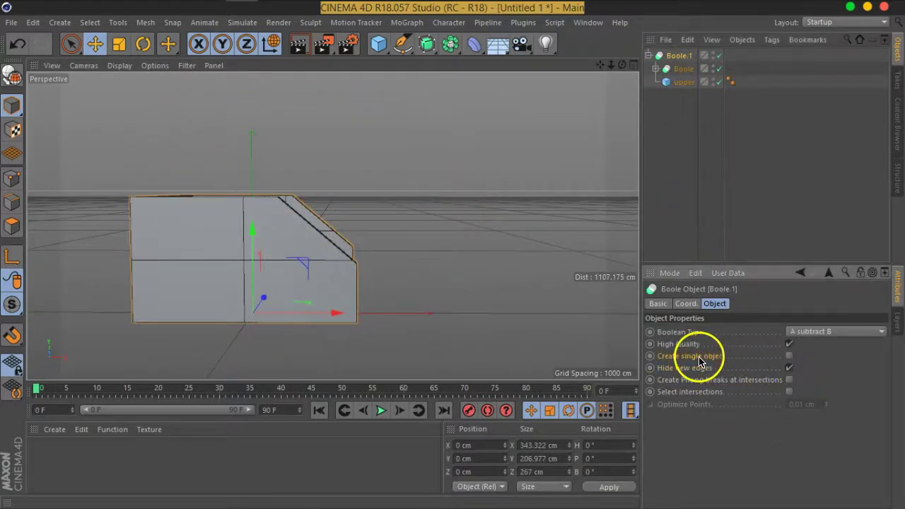
click(790, 356)
mouse_move(545, 348)
alt+mouse_down()
mouse_move(417, 273)
mouse_move(300, 247)
mouse_move(348, 294)
mouse_move(358, 289)
mouse_move(264, 226)
mouse_move(347, 269)
mouse_move(414, 249)
mouse_move(261, 236)
mouse_move(313, 279)
mouse_move(363, 257)
mouse_move(373, 225)
mouse_move(364, 229)
mouse_move(347, 208)
mouse_move(361, 218)
mouse_move(374, 207)
alt+mouse_up()
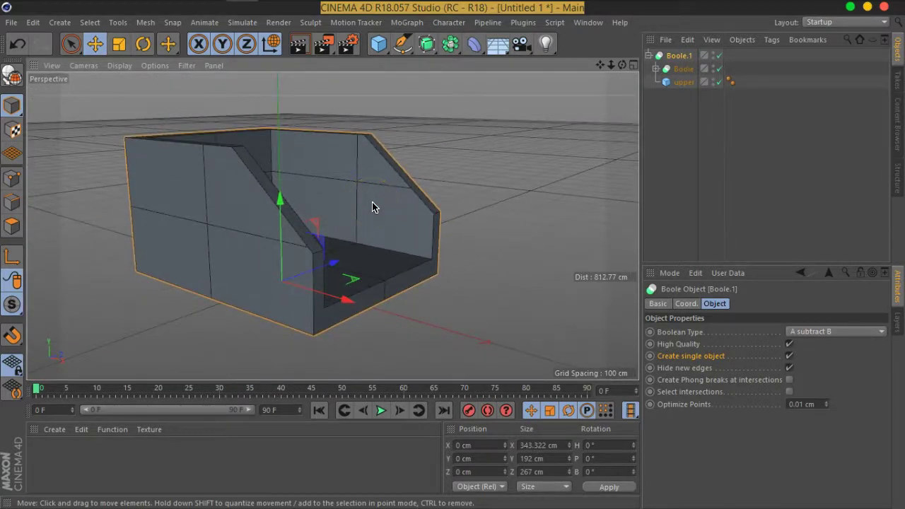
click(657, 69)
mouse_move(691, 88)
mouse_down()
mouse_move(692, 101)
mouse_move(686, 90)
mouse_up()
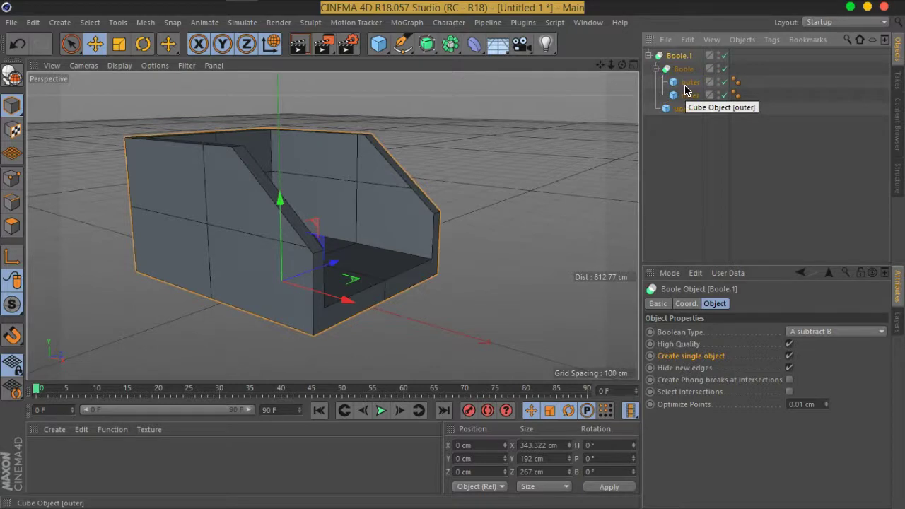
click(649, 56)
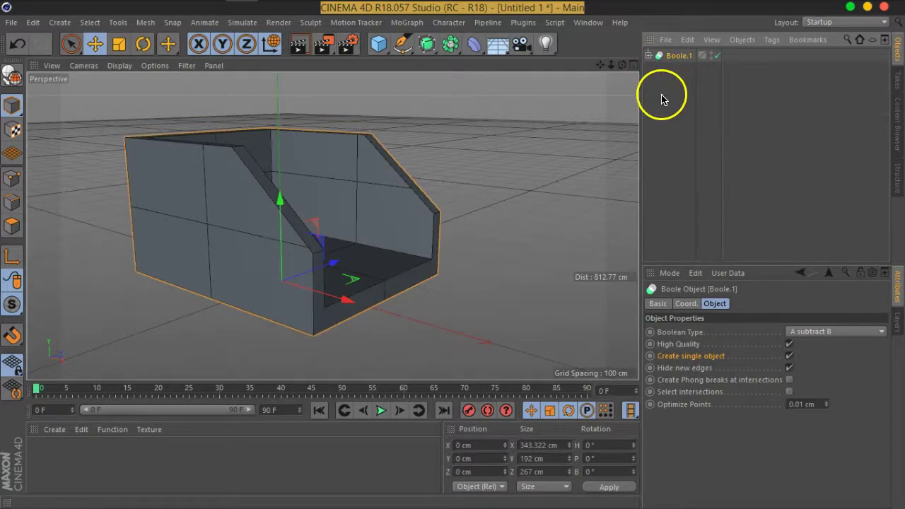
Step: Add a Cylinder primitive, radius 50 cm and height 200 cm, to the scene
click(451, 45)
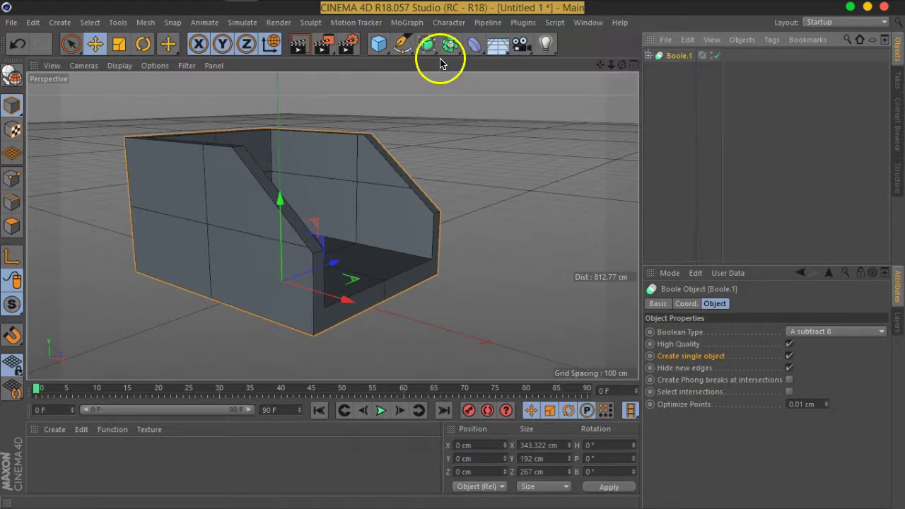
click(380, 57)
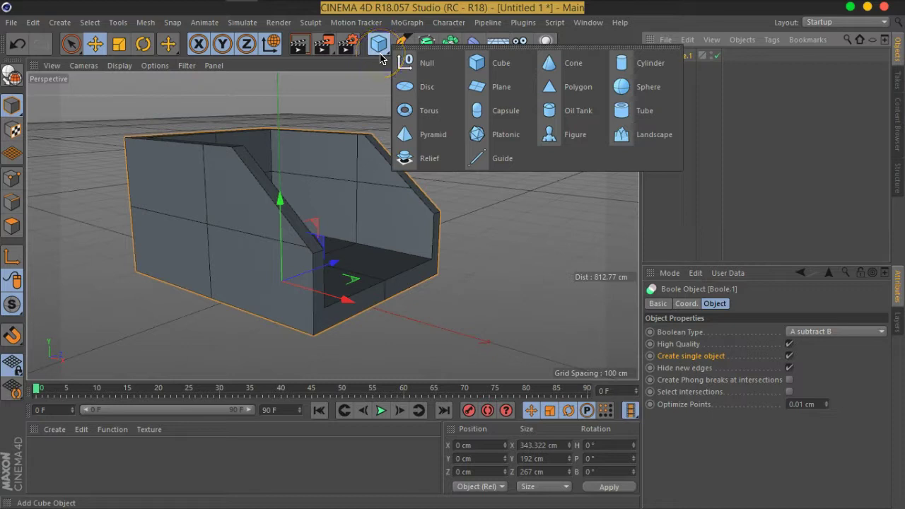
click(632, 64)
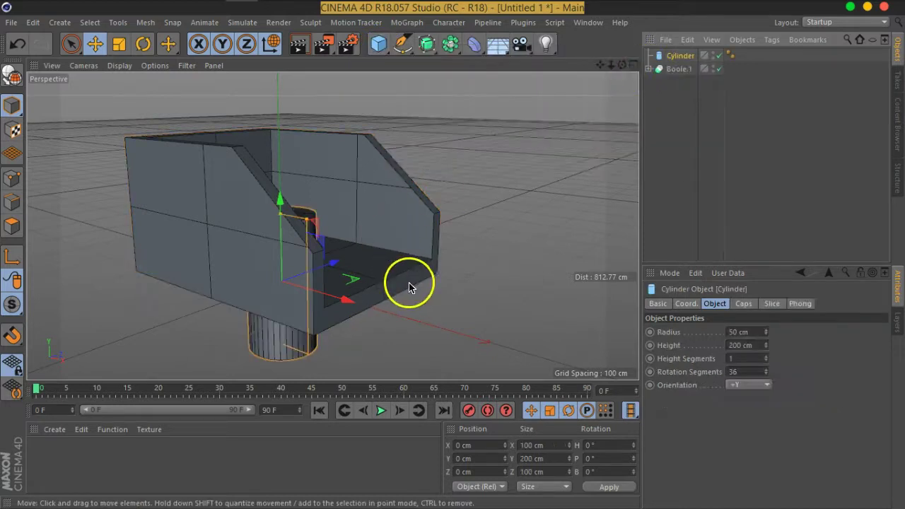
Step: Tip the cylinder -90° to lie flat, with radius 24 cm and height 445 cm
click(143, 44)
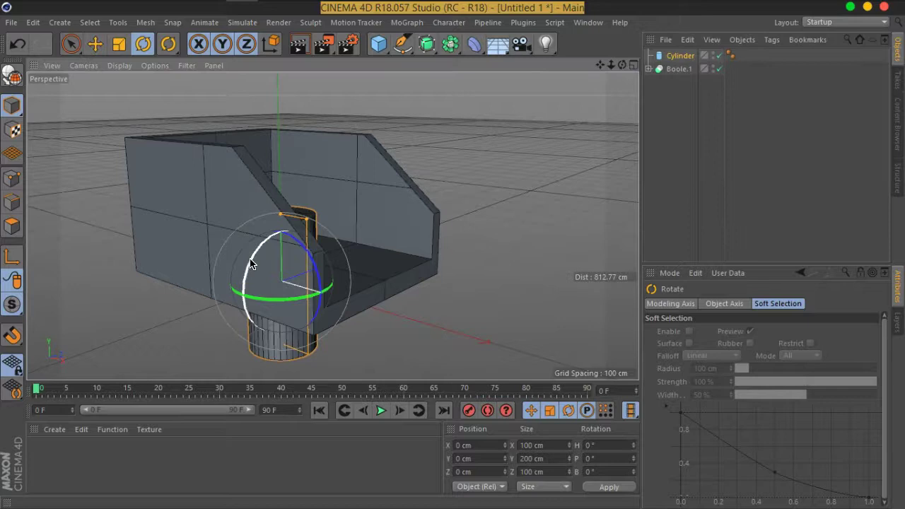
drag(251, 263, 309, 216)
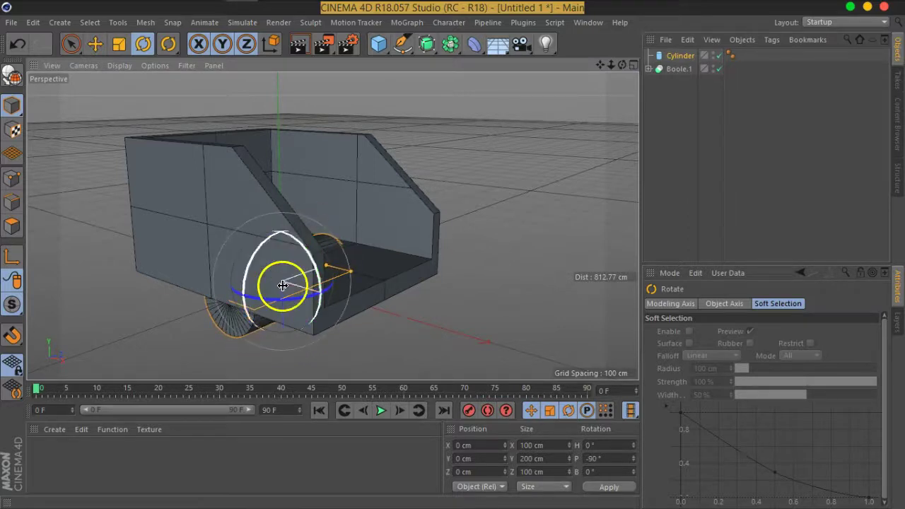
click(681, 56)
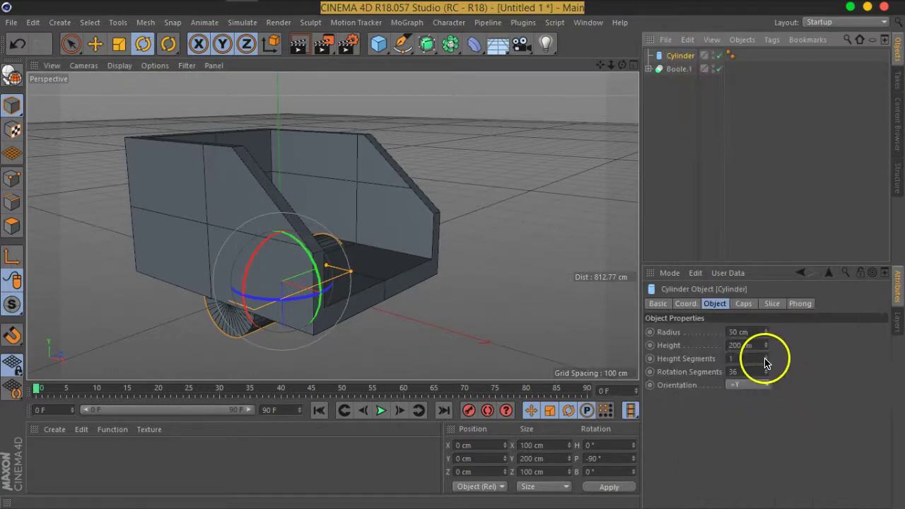
mouse_move(766, 332)
mouse_down()
mouse_move(770, 355)
mouse_move(778, 191)
mouse_up()
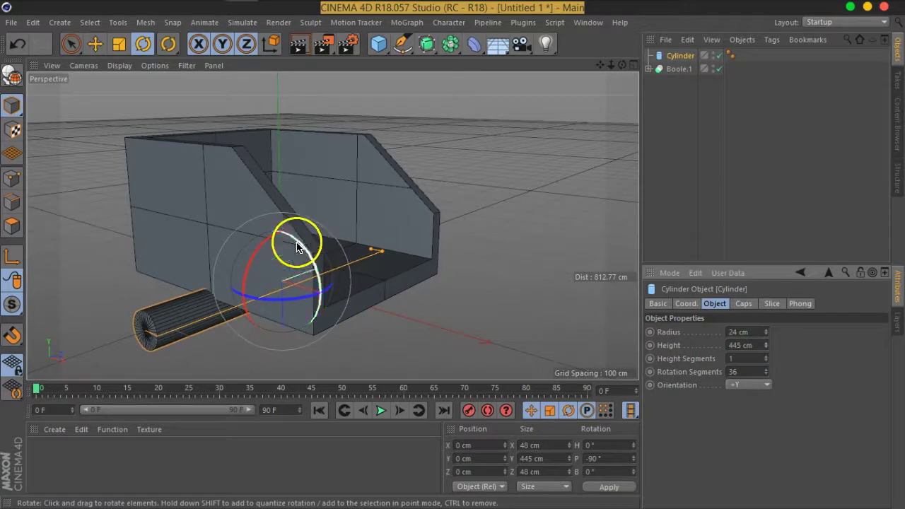
click(95, 44)
mouse_move(238, 178)
alt+mouse_down()
mouse_move(299, 252)
mouse_move(336, 269)
alt+mouse_up()
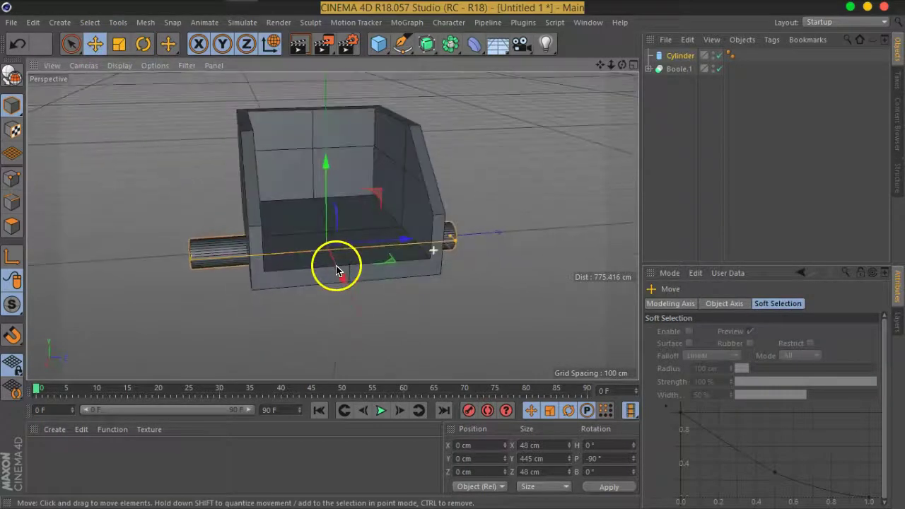
Step: Raise the rod higher in the bracket and thin it to a 14 cm radius
mouse_move(325, 202)
mouse_down()
mouse_move(333, 121)
mouse_move(307, 182)
mouse_move(443, 201)
mouse_move(390, 208)
mouse_move(420, 257)
mouse_up()
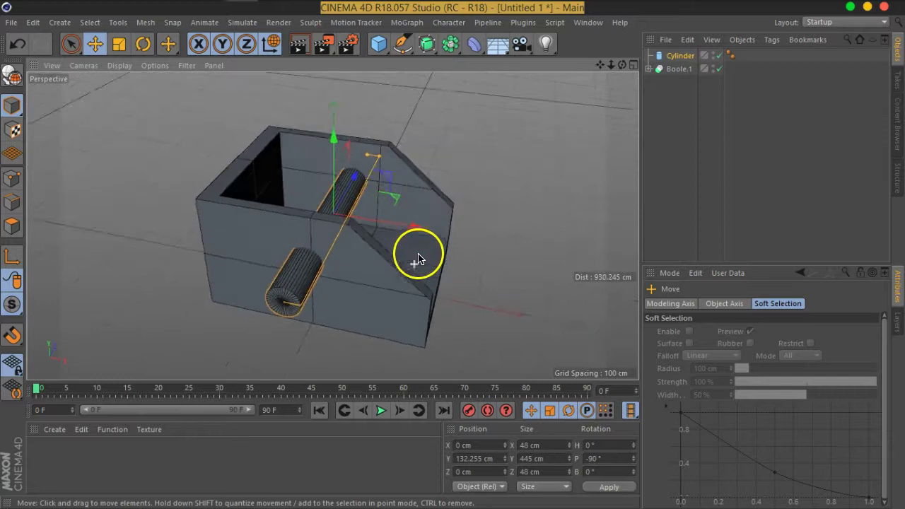
click(657, 56)
mouse_move(769, 340)
mouse_down()
mouse_move(760, 333)
mouse_move(766, 345)
mouse_up()
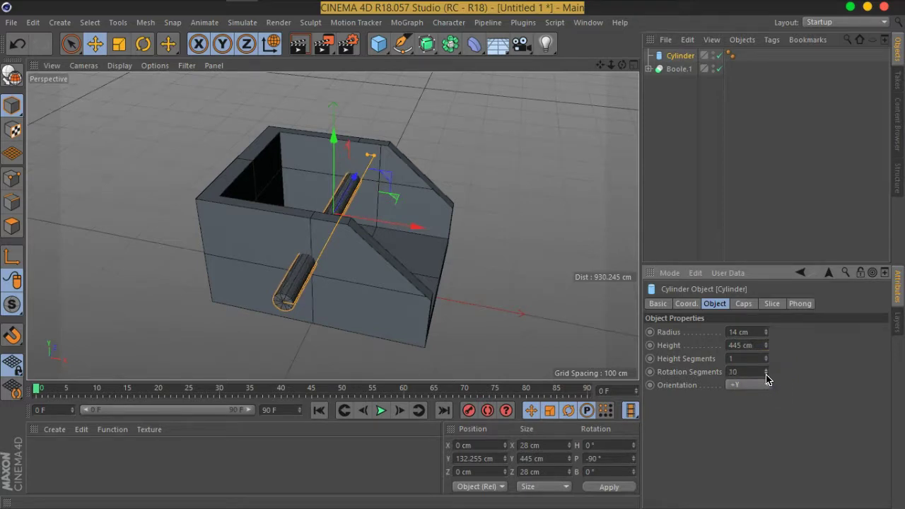
Step: Increase the rod's rotation segments to 28 for a smoother surface
alt+drag(303, 289, 309, 263)
alt+right_drag(309, 263, 420, 248)
alt+drag(420, 248, 300, 239)
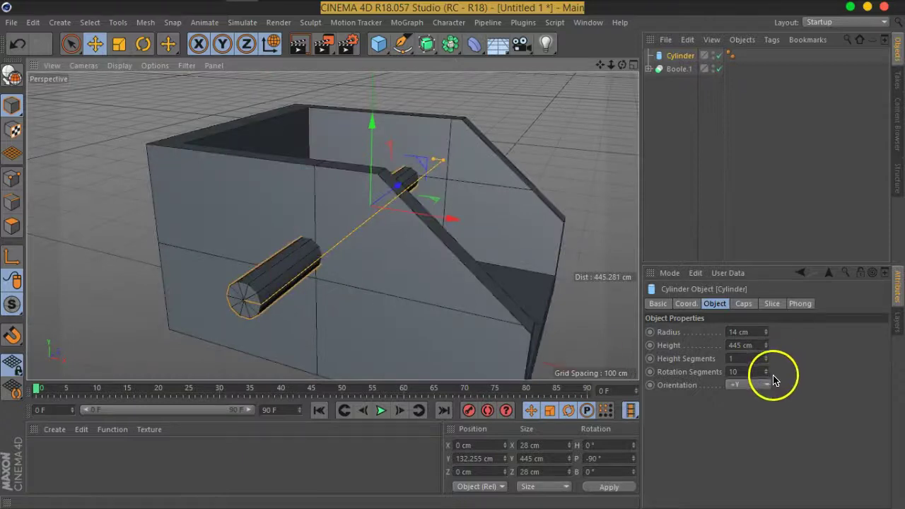
drag(769, 372, 769, 373)
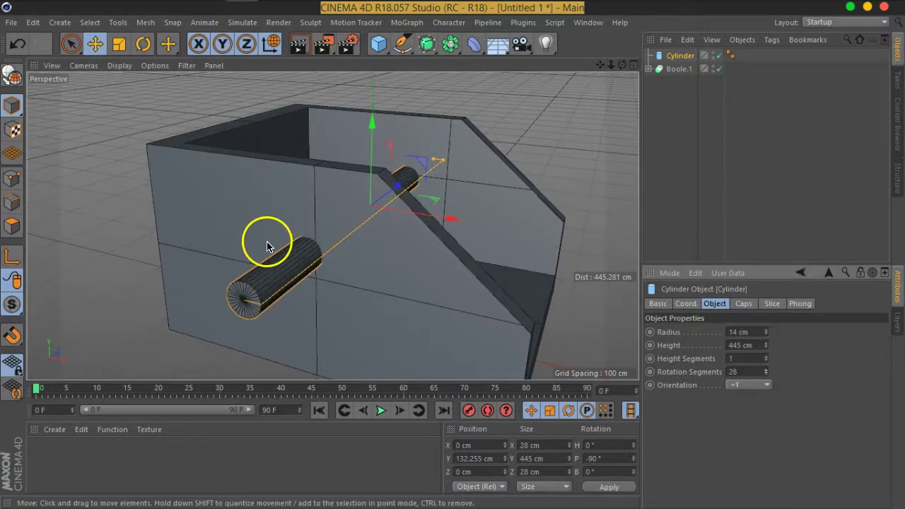
alt+drag(269, 242, 318, 259)
mouse_move(380, 250)
alt+mouse_down()
mouse_move(407, 212)
mouse_move(415, 248)
mouse_move(404, 263)
mouse_move(426, 239)
mouse_move(430, 208)
mouse_move(360, 222)
alt+mouse_up()
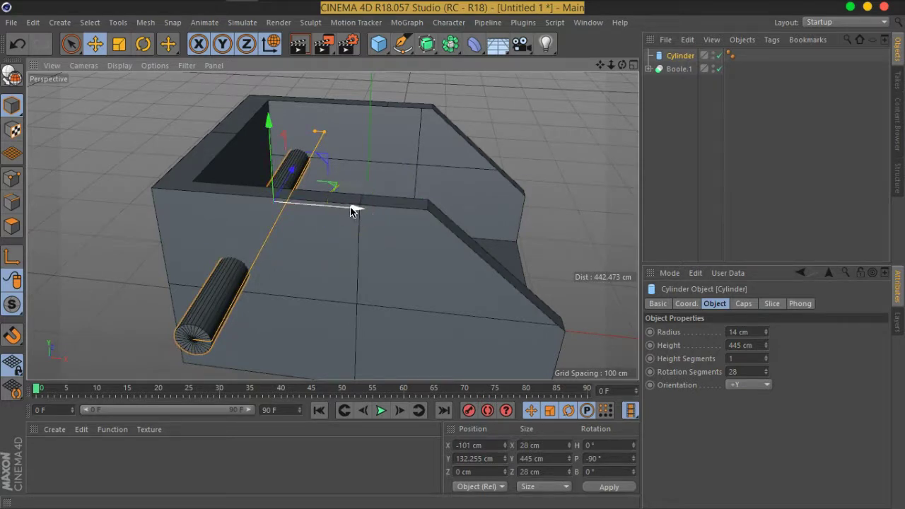
Step: Copy the rod sideways along X into three rods and group them under a Null with Alt+G
drag(353, 211, 379, 218)
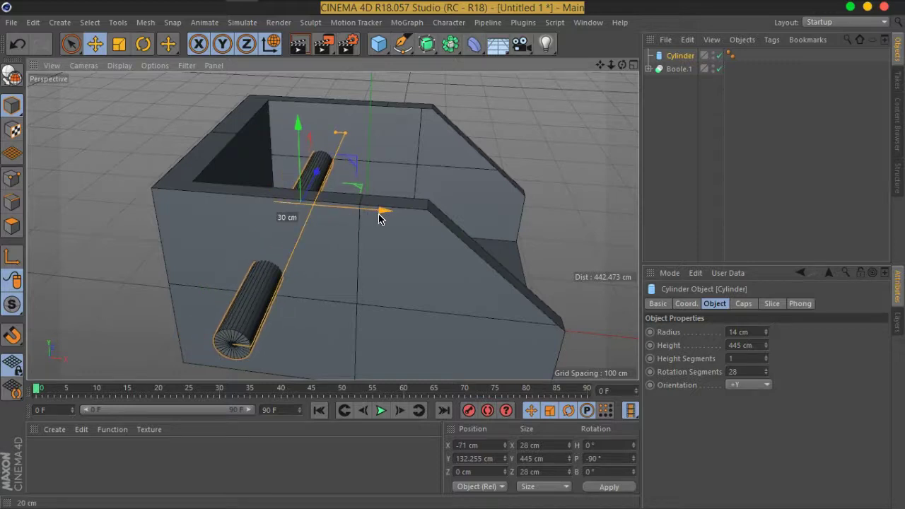
key(ctrl+z)
click(342, 211)
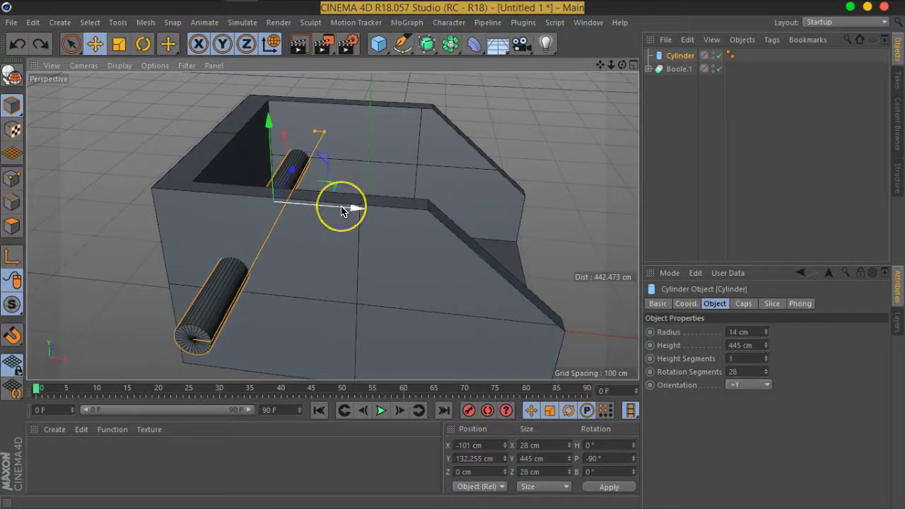
mouse_move(342, 211)
ctrl+mouse_down()
mouse_move(378, 209)
mouse_move(374, 220)
mouse_move(381, 211)
mouse_move(420, 215)
ctrl+mouse_up()
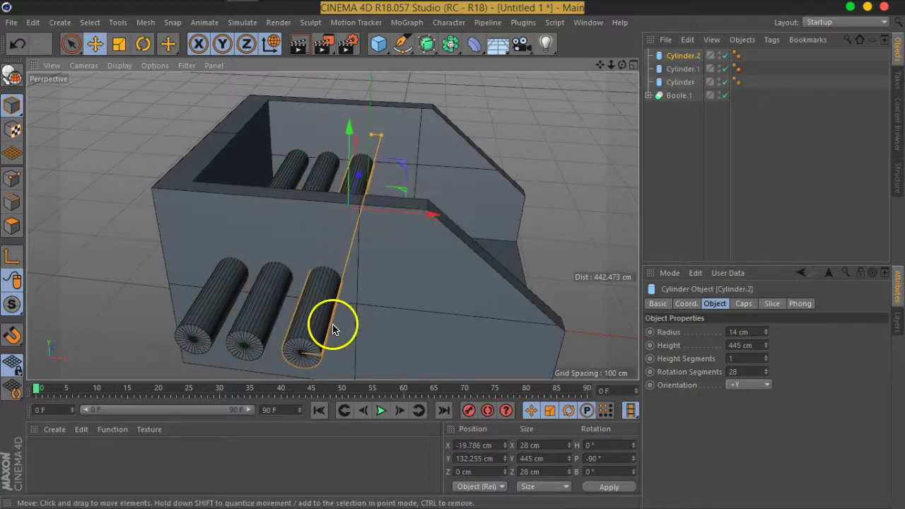
shift+click(679, 82)
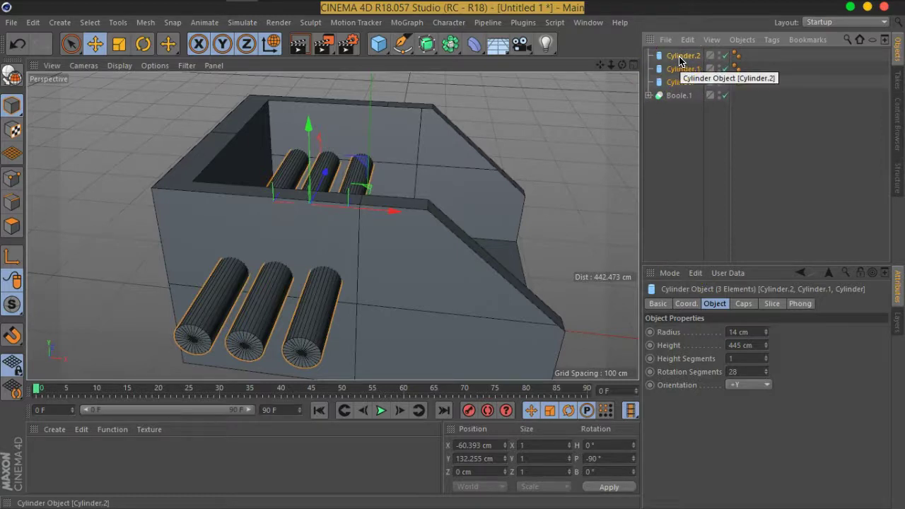
key(alt+g)
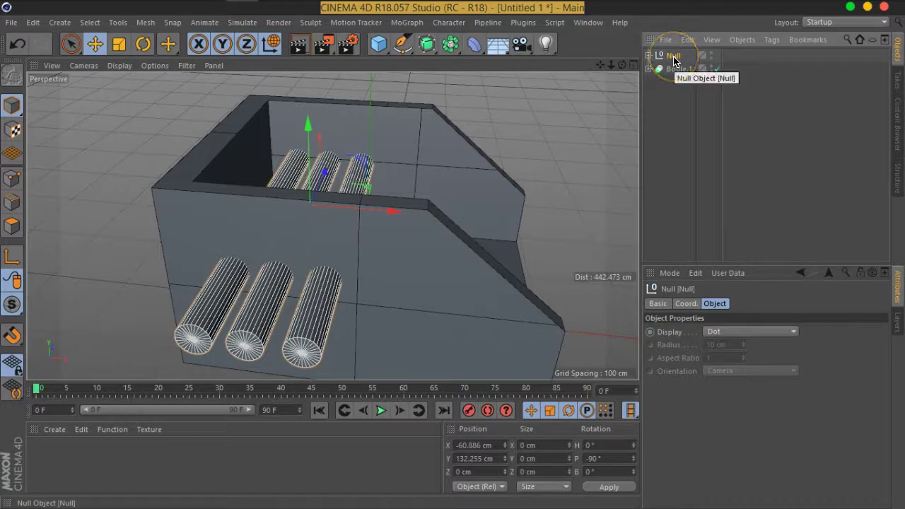
Step: Add a new Boole and nest Boole.1 and the rods' Null inside it
drag(448, 44, 694, 66)
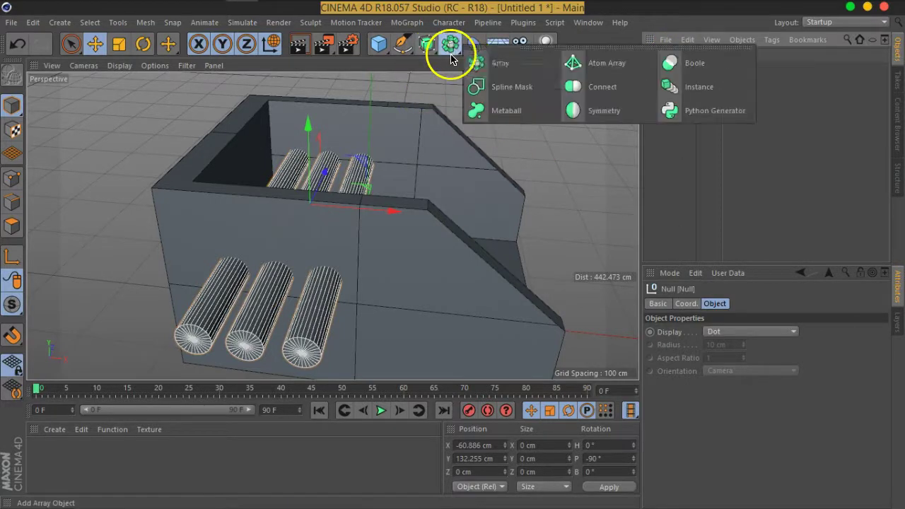
click(693, 65)
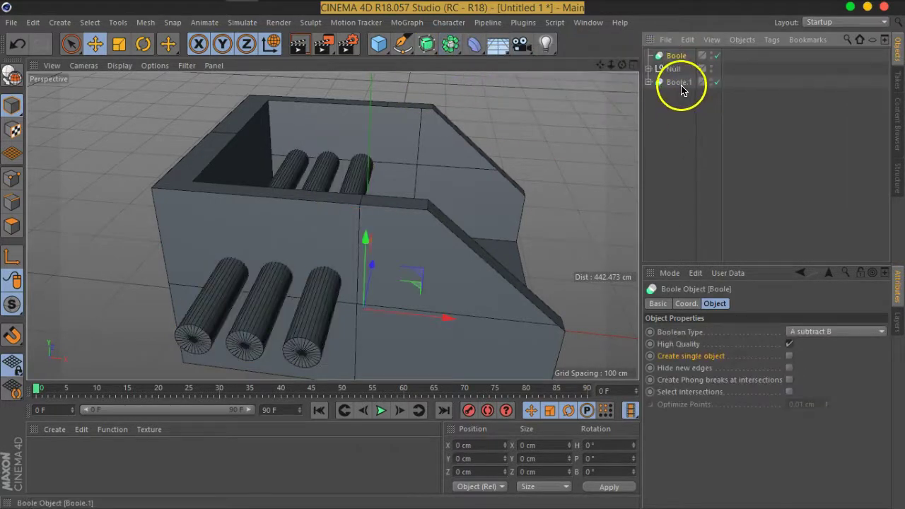
drag(674, 60, 673, 79)
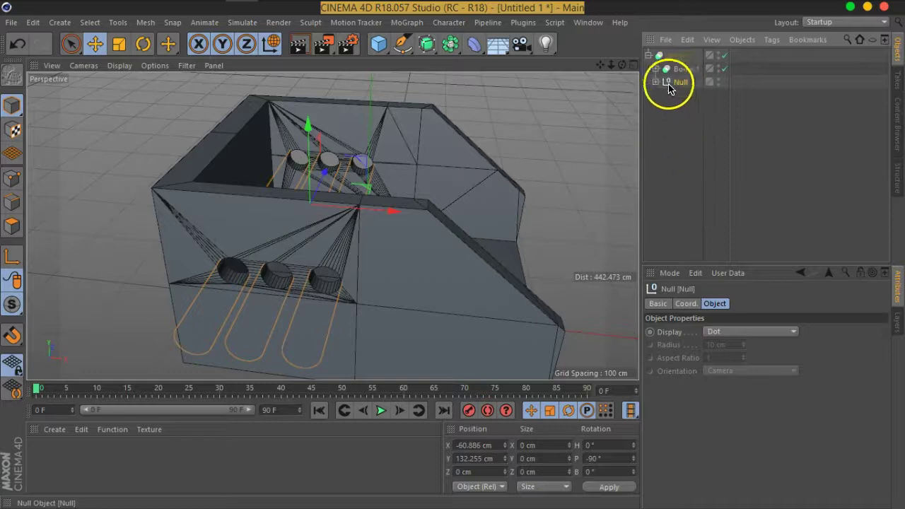
Step: Turn on Create single object and Hide new edges for the new Boole
click(675, 56)
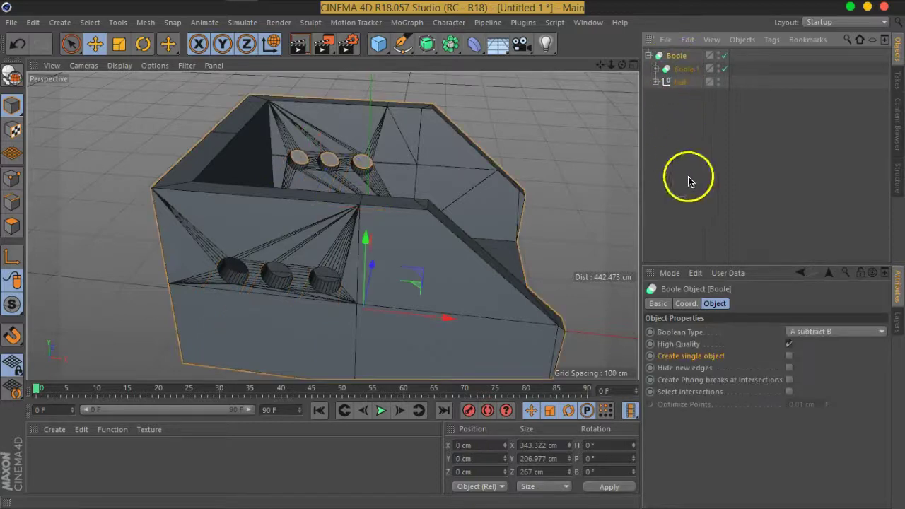
click(791, 358)
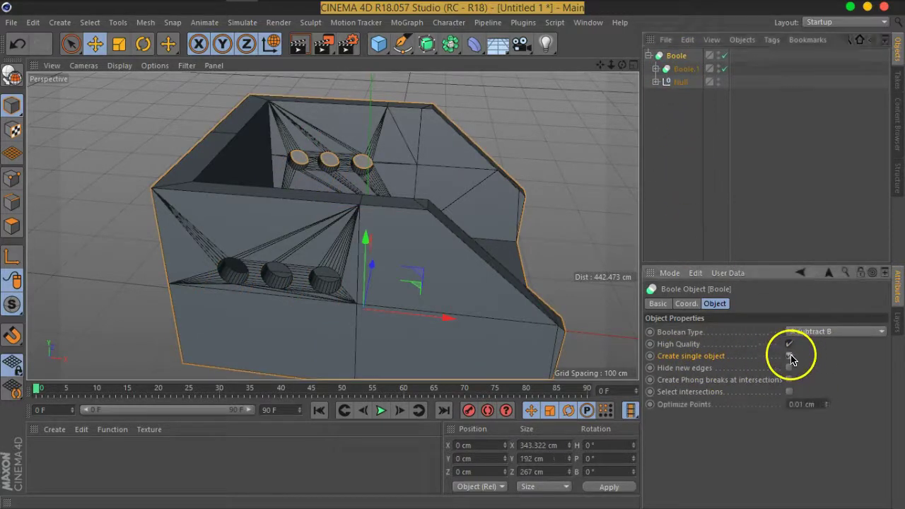
click(790, 368)
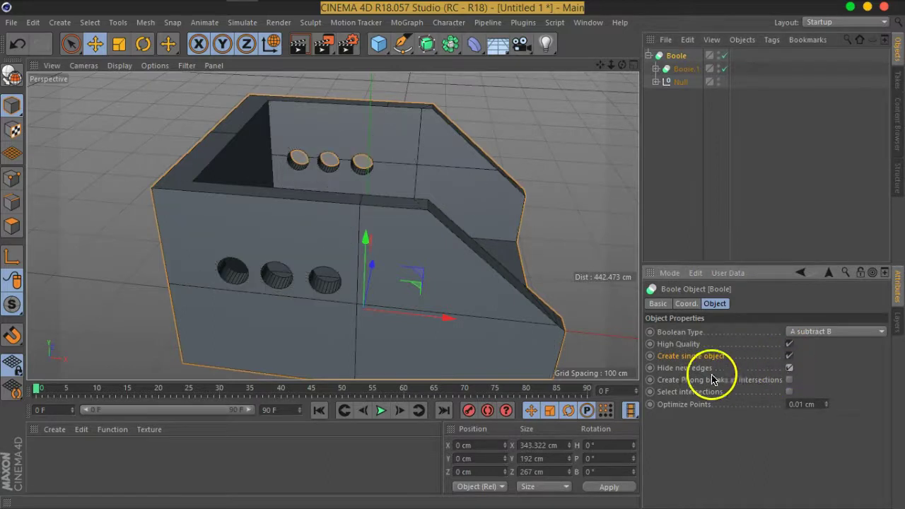
mouse_move(440, 269)
alt+mouse_down()
mouse_move(276, 234)
mouse_move(402, 257)
mouse_move(335, 229)
mouse_move(325, 238)
mouse_move(495, 188)
mouse_move(360, 205)
mouse_move(179, 205)
mouse_move(156, 196)
mouse_move(307, 175)
mouse_move(305, 186)
mouse_move(370, 216)
mouse_move(424, 229)
mouse_move(370, 227)
mouse_move(425, 219)
alt+mouse_up()
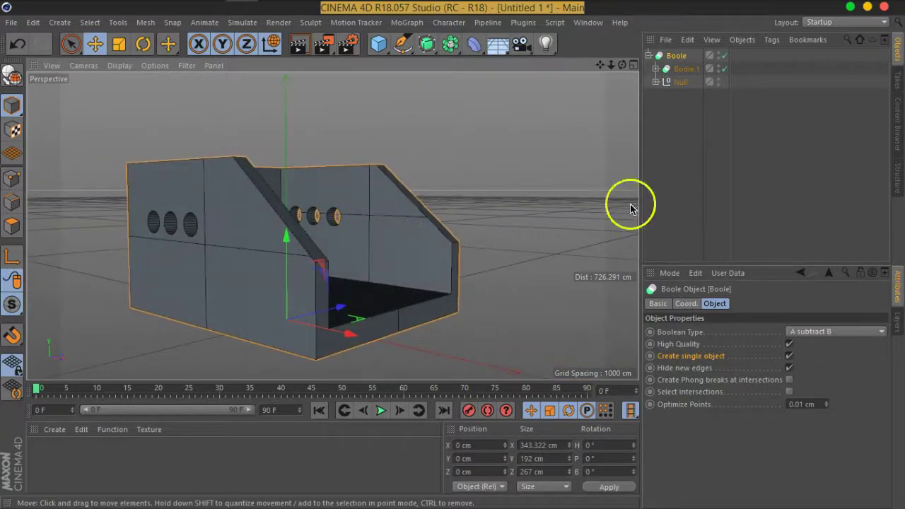
Step: Expand the Null and select its three rods, starting from Cylinder.1
click(658, 84)
click(679, 107)
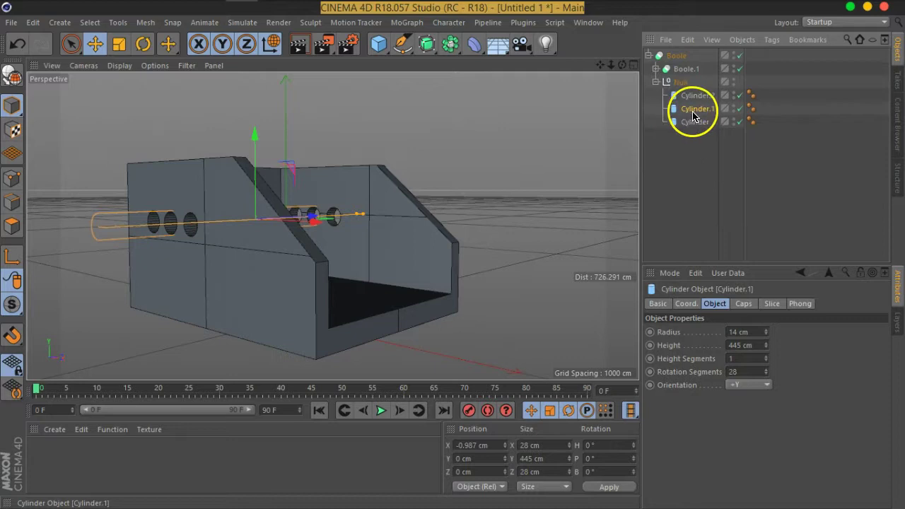
click(695, 96)
shift+click(695, 123)
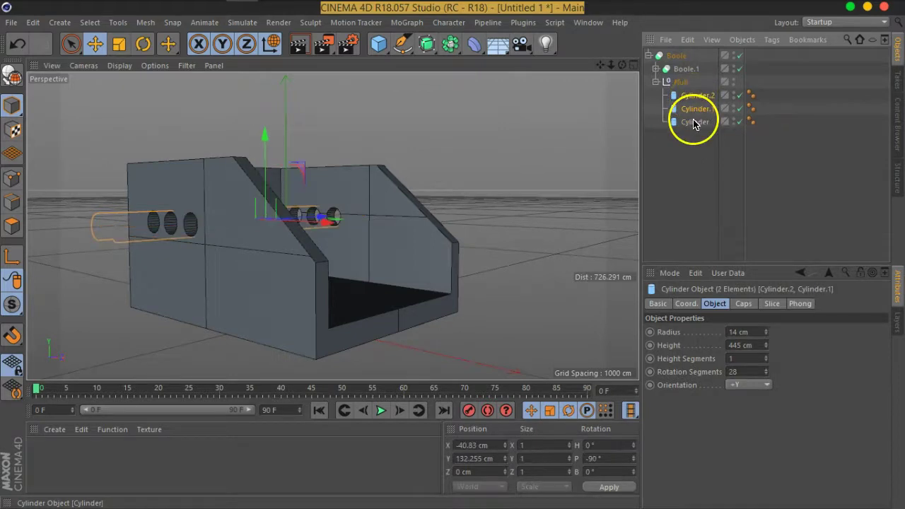
mouse_move(315, 200)
alt+mouse_down()
mouse_move(420, 250)
mouse_move(427, 210)
mouse_move(358, 209)
mouse_move(445, 227)
alt+mouse_up()
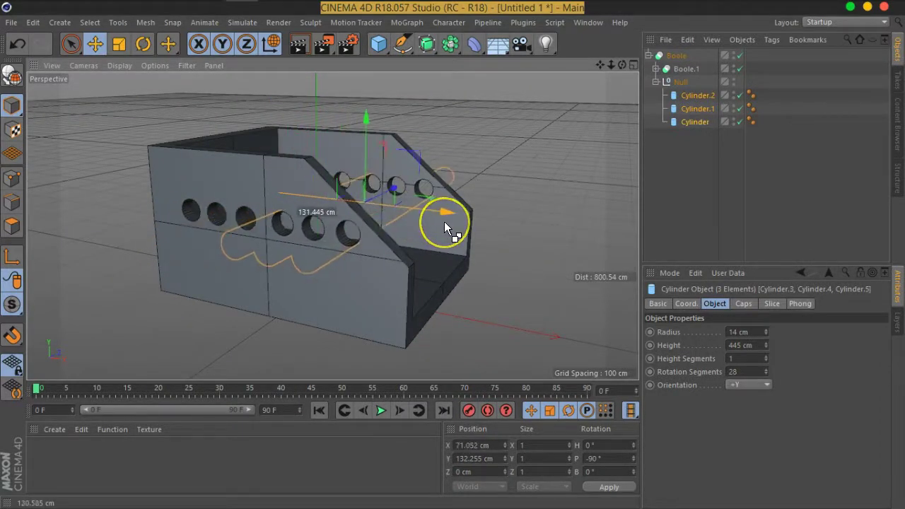
Step: Ctrl-drag copies of the rods down into a second row, then select Cylinder.5 alone
drag(366, 137, 374, 187)
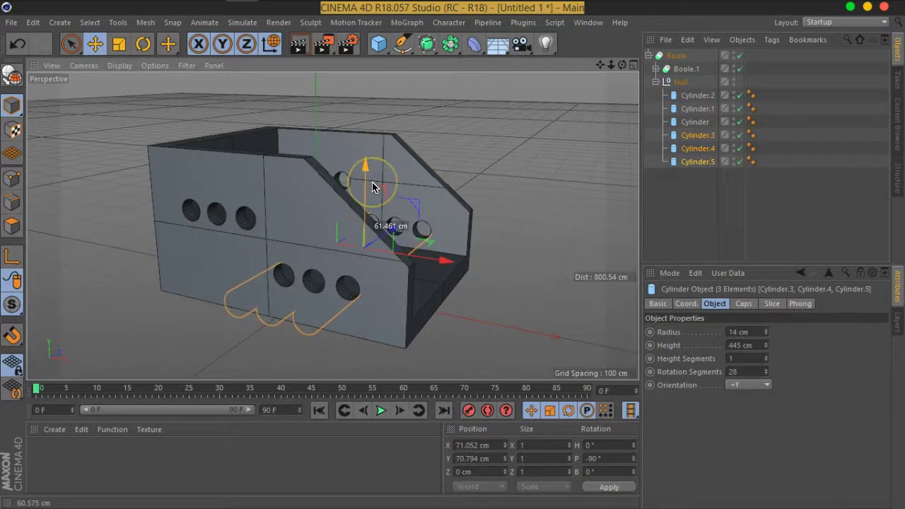
click(663, 186)
click(695, 162)
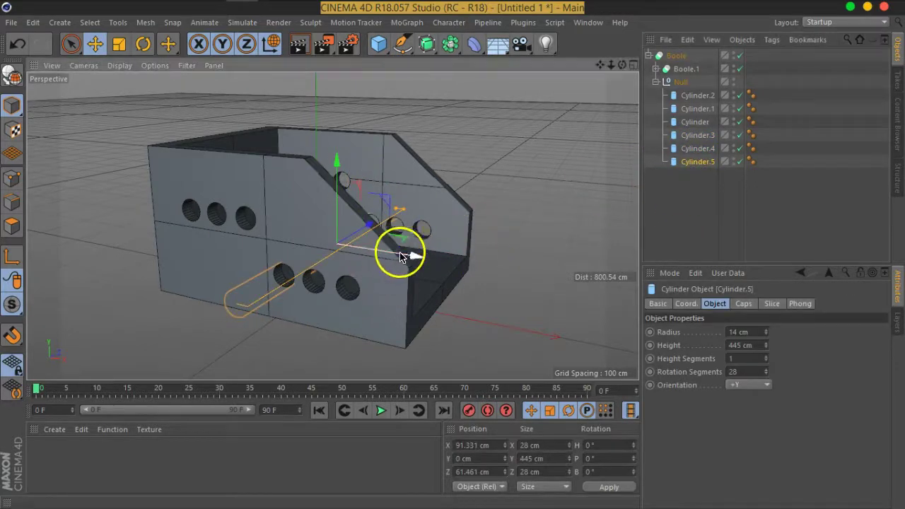
Step: Slide Cylinder.5 left along X and widen it for a larger hole
drag(400, 256, 339, 244)
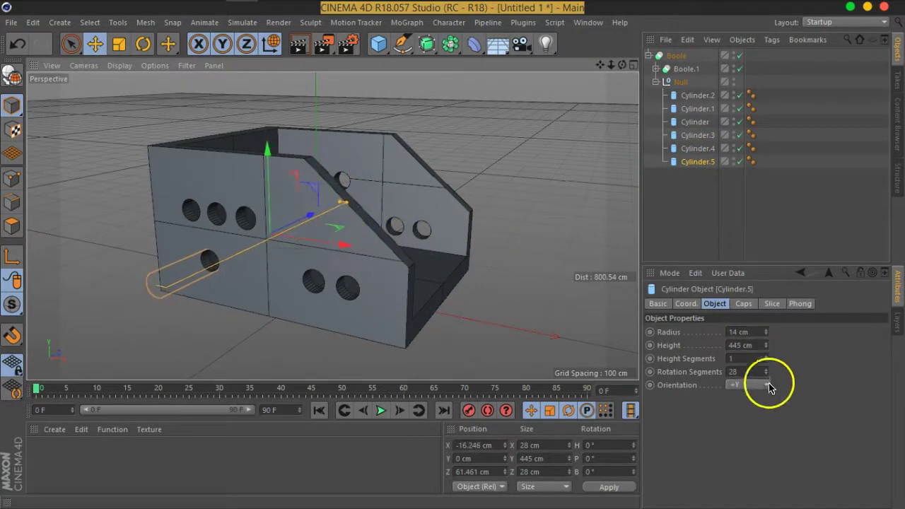
drag(766, 337, 769, 324)
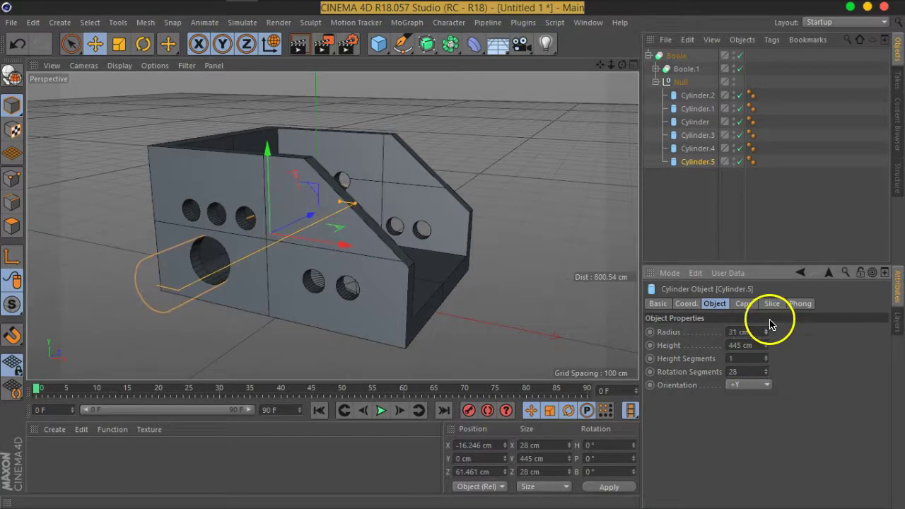
mouse_move(407, 282)
alt+mouse_down()
mouse_move(304, 247)
mouse_move(495, 261)
mouse_move(319, 240)
mouse_move(314, 269)
mouse_move(328, 269)
mouse_move(317, 280)
mouse_move(358, 264)
mouse_move(439, 203)
mouse_move(453, 242)
alt+mouse_up()
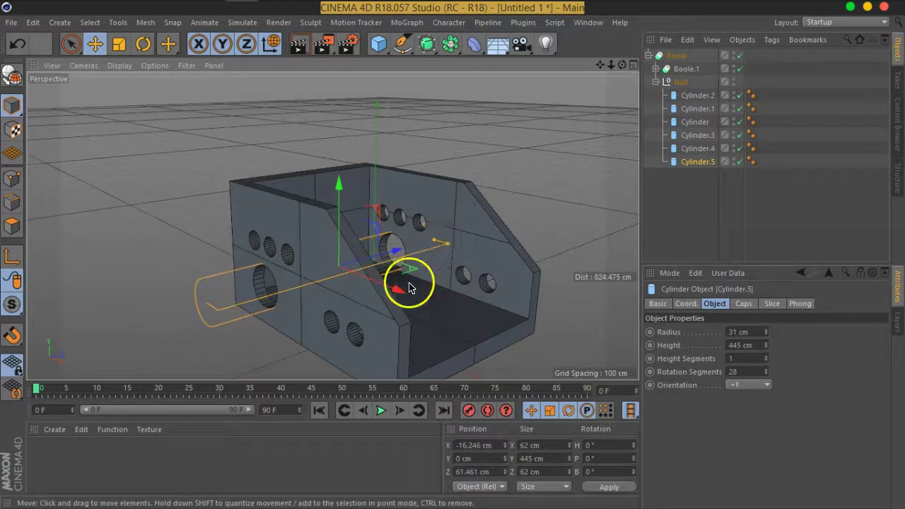
mouse_move(445, 280)
alt+mouse_down()
mouse_move(461, 269)
mouse_move(469, 289)
mouse_move(495, 283)
mouse_move(416, 226)
mouse_move(421, 214)
alt+mouse_up()
Step: Enlarge Cylinder.4's radius to 33 cm and shift it slightly along X
click(697, 150)
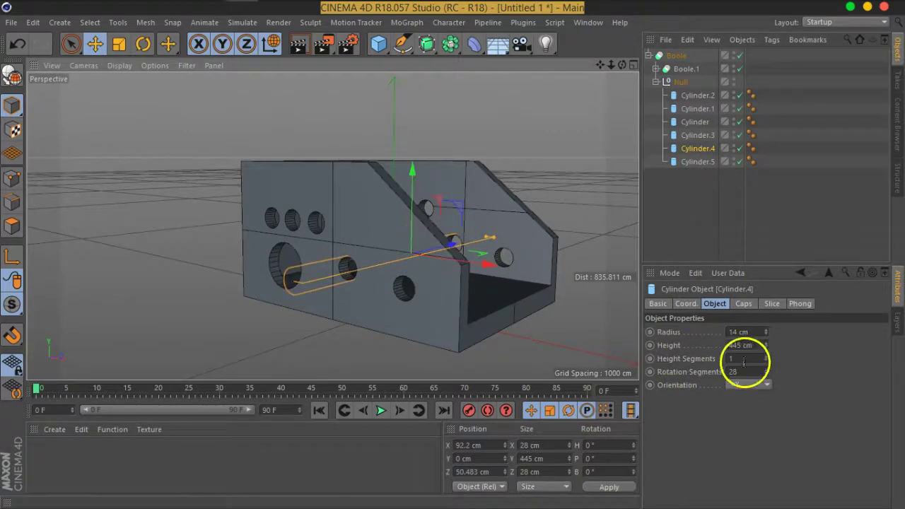
drag(767, 337, 764, 323)
drag(491, 264, 508, 277)
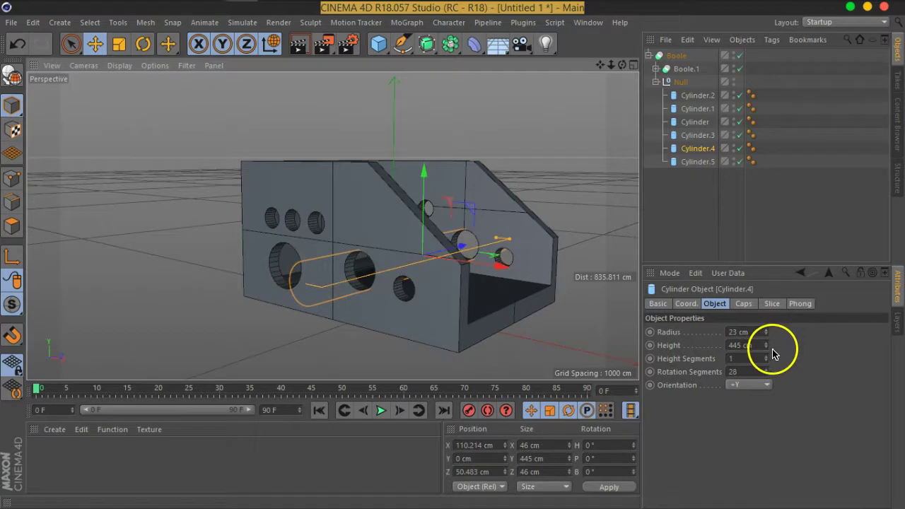
drag(765, 339, 765, 330)
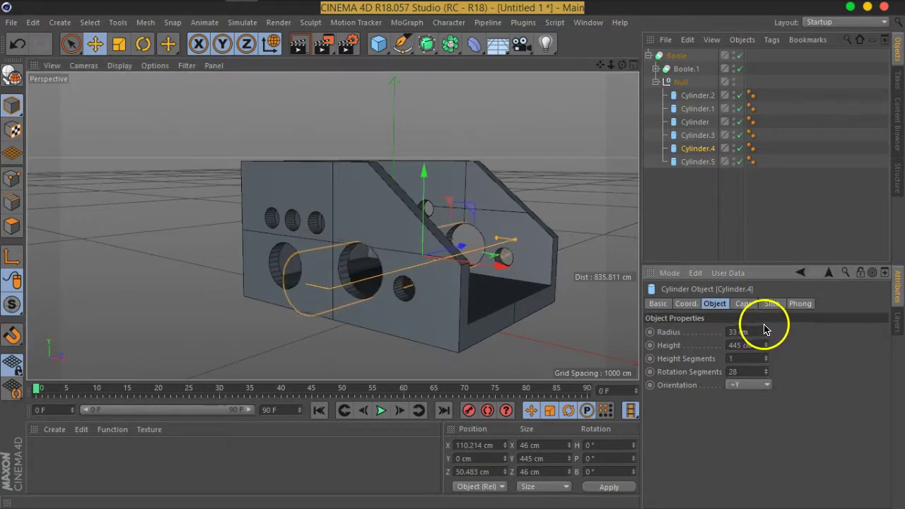
drag(500, 263, 497, 263)
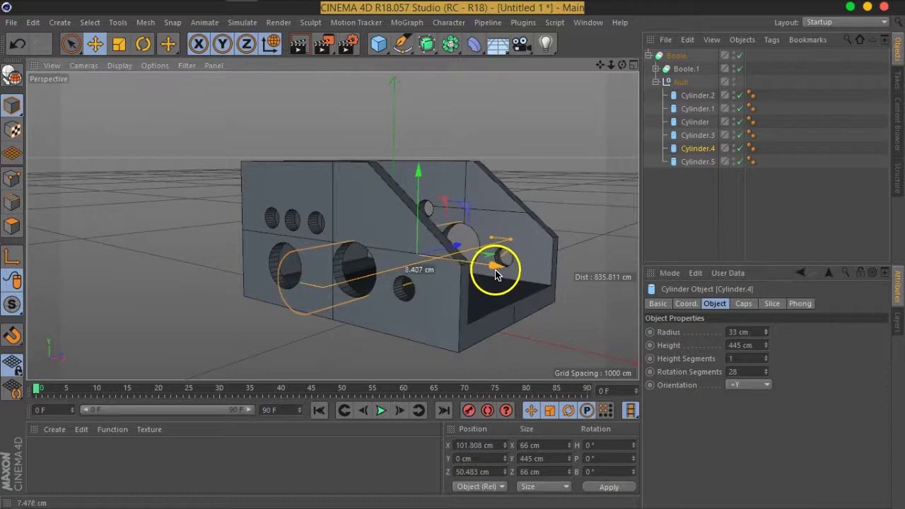
click(685, 203)
mouse_move(434, 269)
alt+mouse_down()
mouse_move(438, 259)
mouse_move(445, 275)
mouse_move(329, 287)
mouse_move(446, 277)
mouse_move(389, 300)
mouse_move(302, 293)
mouse_move(382, 348)
mouse_move(432, 359)
mouse_move(453, 344)
mouse_move(448, 334)
alt+mouse_up()
Step: Move Cylinder.5 (radius 31 cm) along Z to 79.828 cm and collapse the Boole tree
mouse_move(368, 312)
alt+mouse_down()
mouse_move(344, 281)
mouse_move(269, 251)
mouse_move(255, 261)
alt+mouse_up()
scroll(256, 263, up, 5)
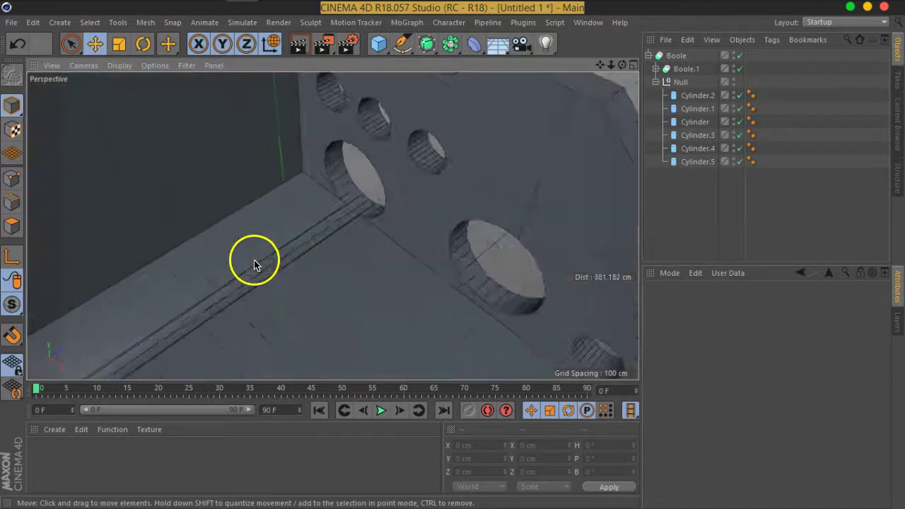
scroll(375, 217, up, 3)
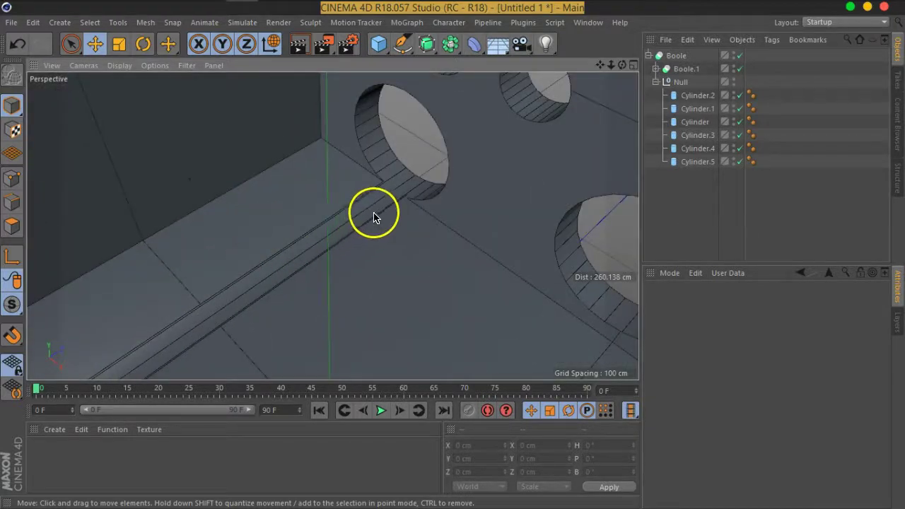
click(703, 149)
click(700, 162)
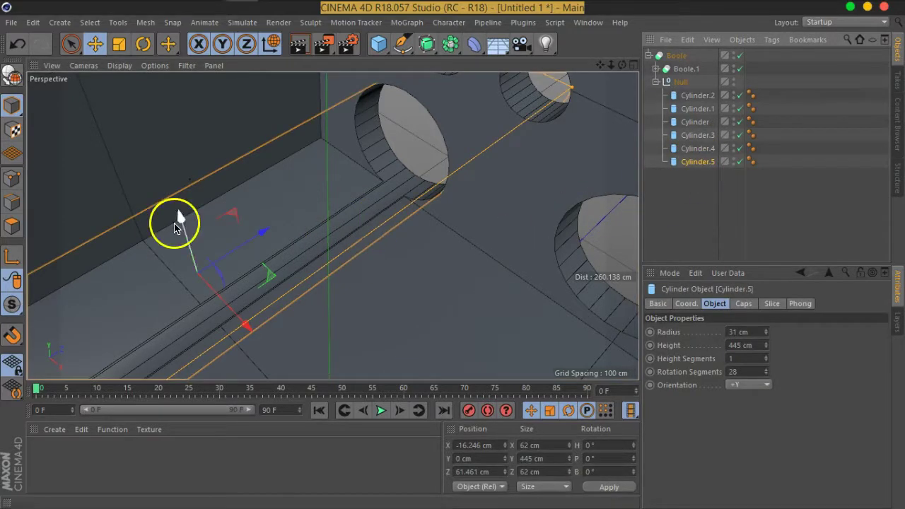
mouse_move(176, 219)
mouse_down()
mouse_move(186, 263)
mouse_move(177, 250)
mouse_move(287, 275)
mouse_move(254, 271)
mouse_move(346, 218)
mouse_move(234, 295)
mouse_move(384, 198)
mouse_move(289, 198)
mouse_move(257, 222)
mouse_move(441, 204)
mouse_move(330, 259)
mouse_move(300, 244)
mouse_move(348, 247)
mouse_move(333, 229)
mouse_move(347, 264)
mouse_move(342, 256)
mouse_move(383, 280)
mouse_up()
scroll(178, 252, down, 5)
click(649, 55)
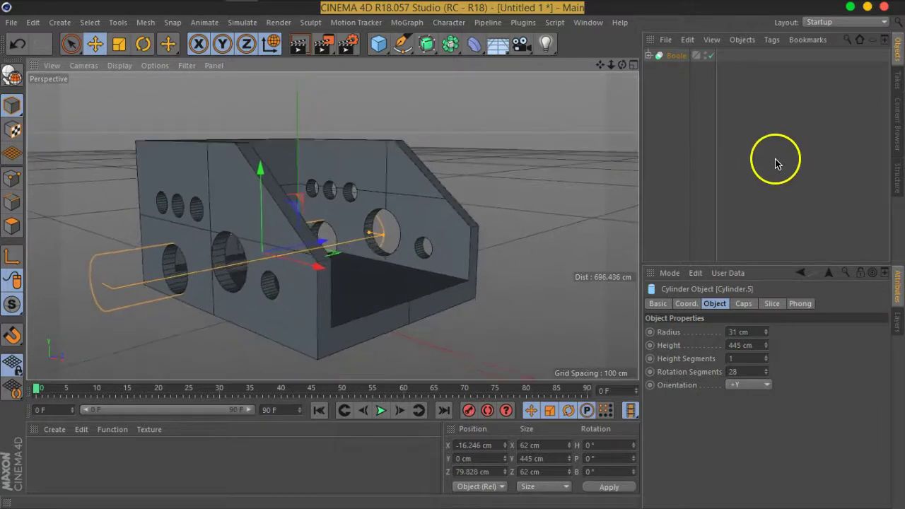
Step: Select the Boole and add a Bevel deformer, set to Chamfer with a 1 cm offset
click(653, 125)
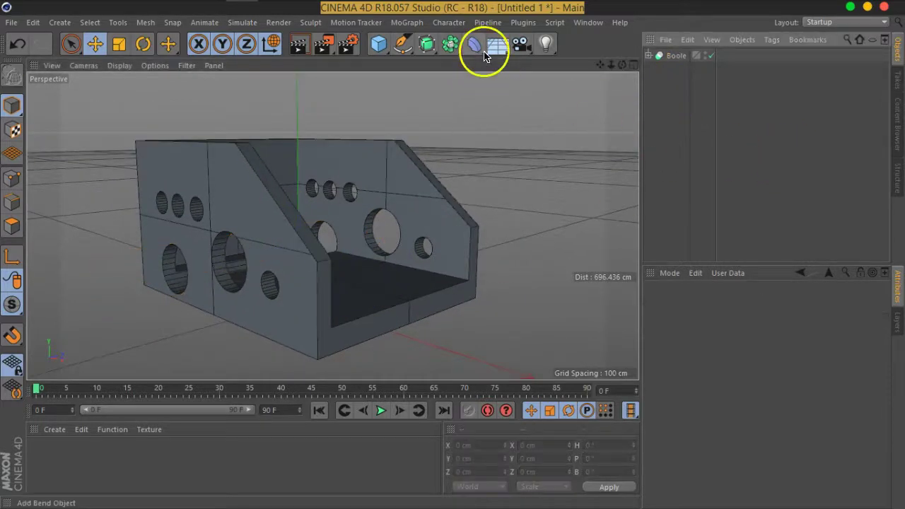
click(476, 45)
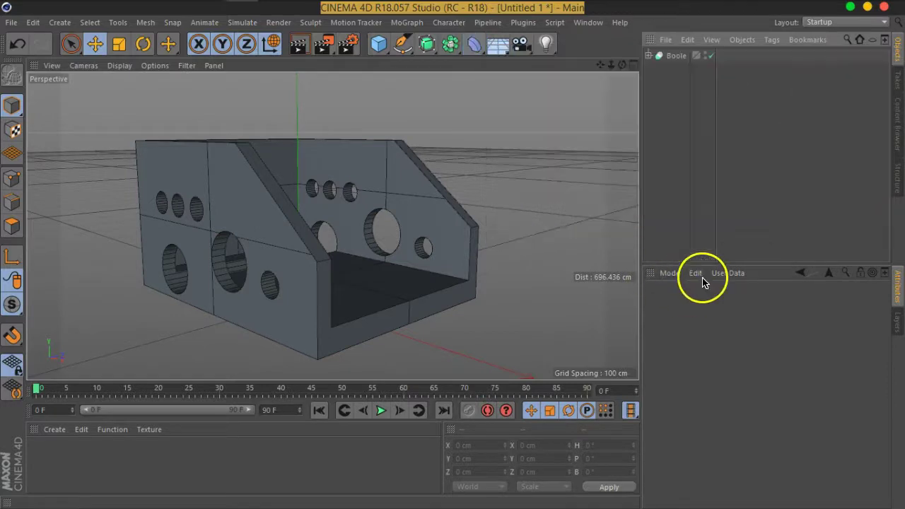
click(673, 57)
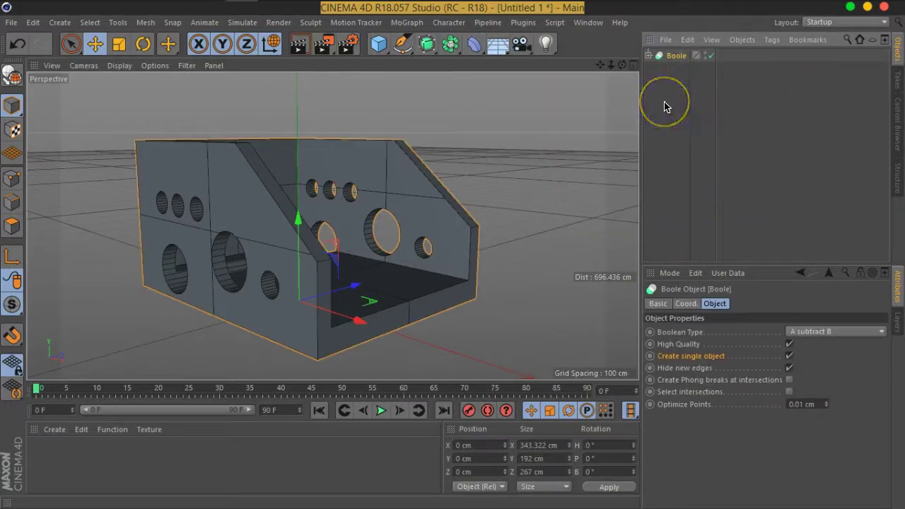
click(474, 44)
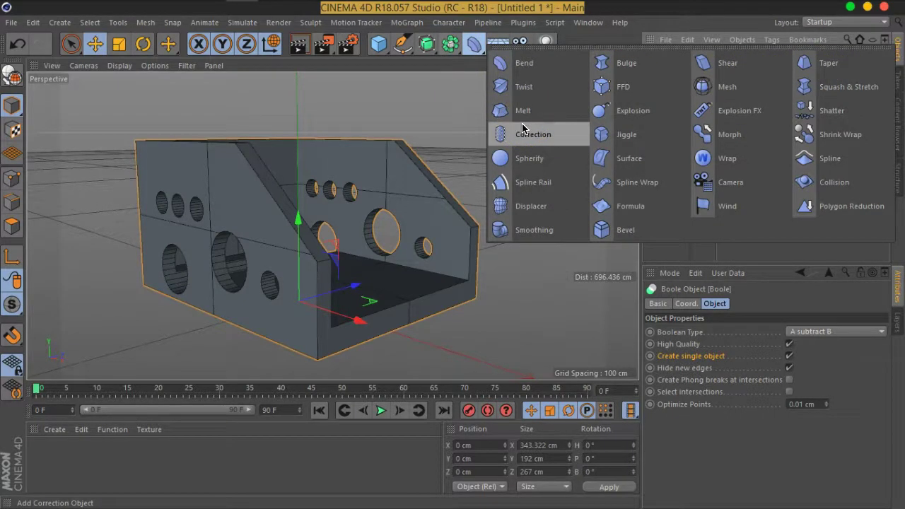
click(602, 228)
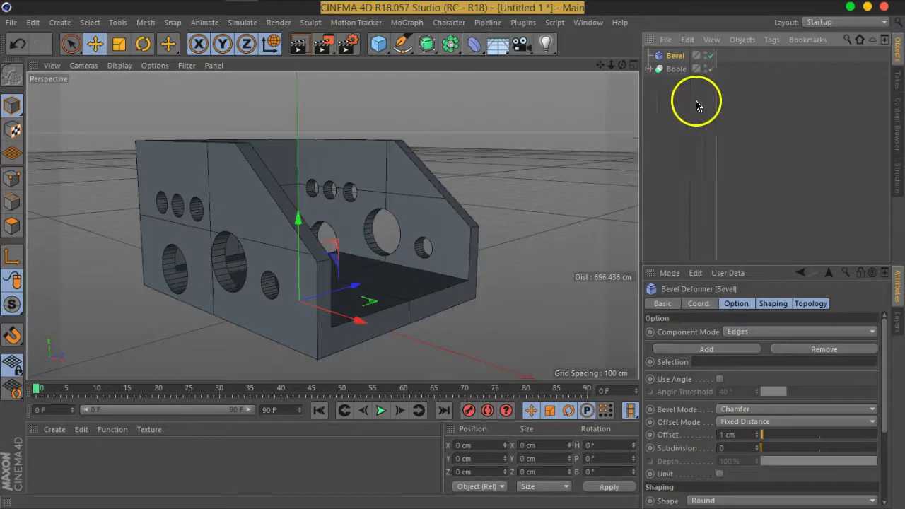
mouse_move(257, 204)
alt+mouse_down()
mouse_move(266, 172)
mouse_move(262, 192)
alt+mouse_up()
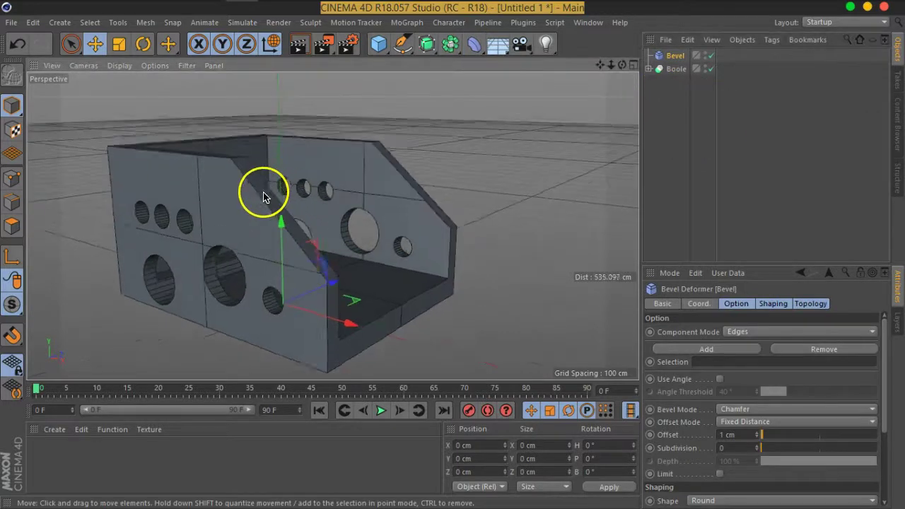
Step: Expand and collapse the Boole and Boole.1 branches, selecting Boole and then Boole.1
scroll(255, 198, up, 5)
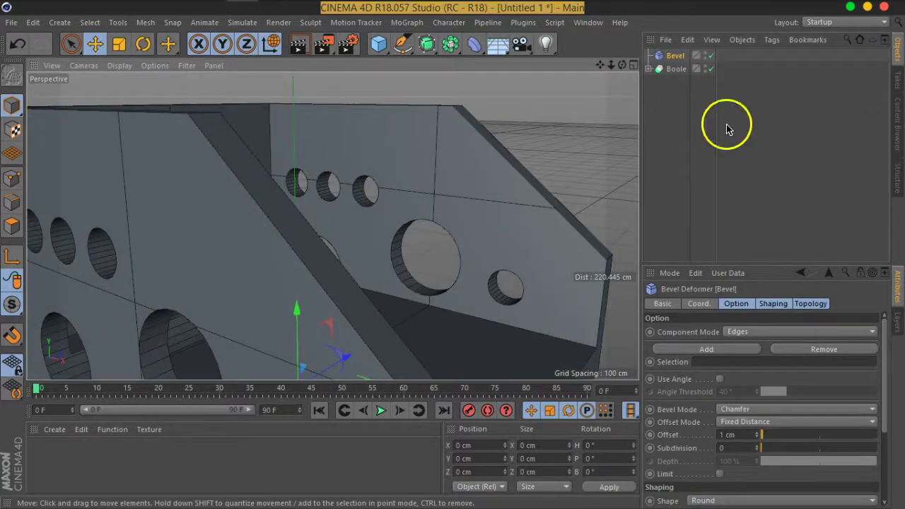
click(648, 69)
click(648, 68)
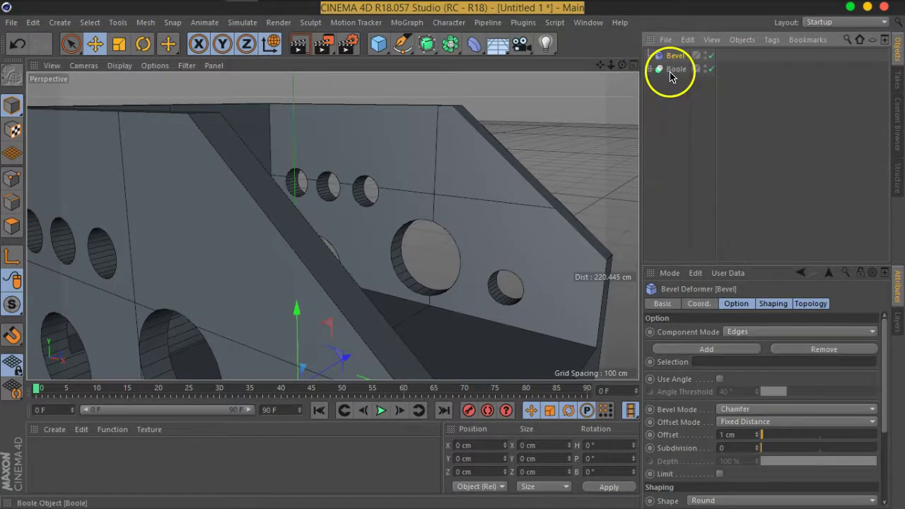
click(678, 70)
click(649, 69)
click(655, 82)
click(676, 85)
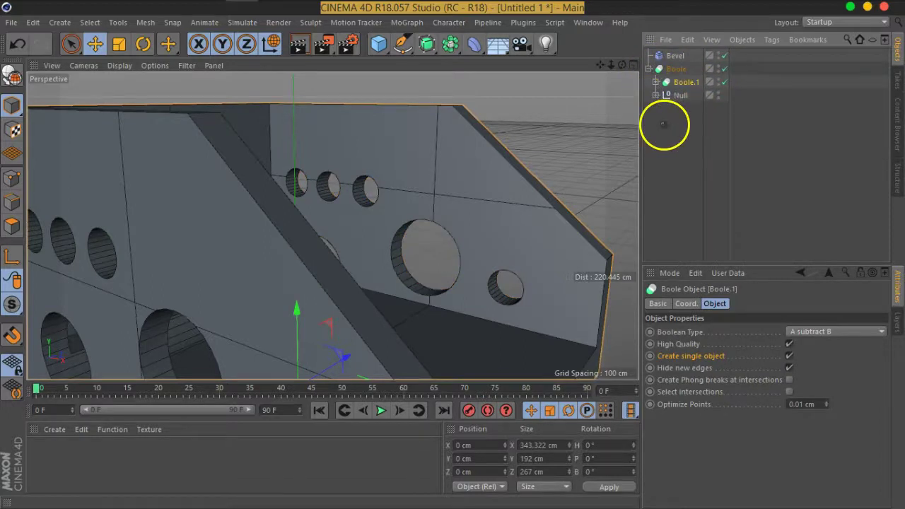
click(649, 68)
Step: Inspect the nested Boole.1 and Null cylinders, then select Bevel and Boole together
click(675, 56)
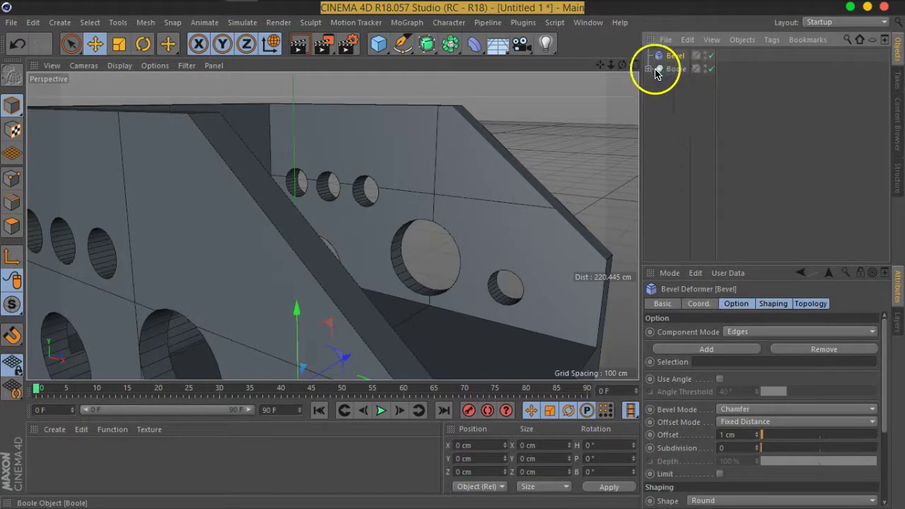
click(649, 69)
click(657, 82)
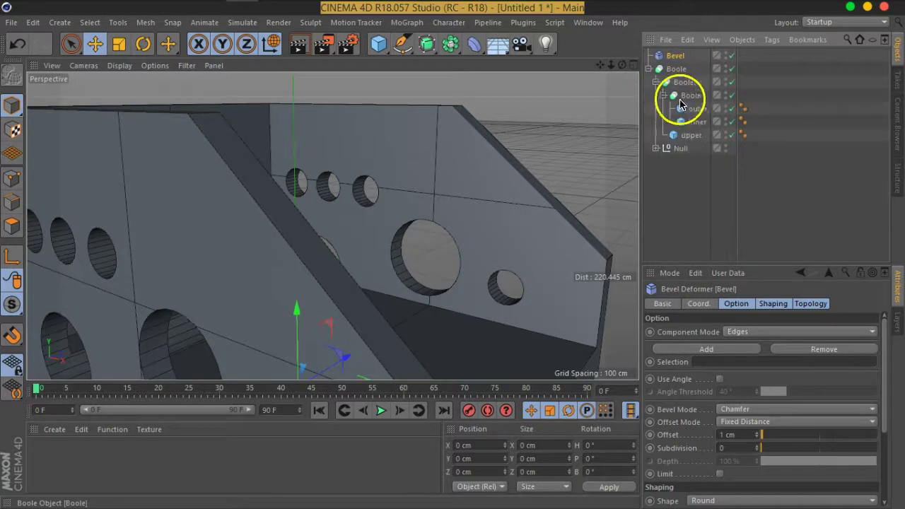
click(656, 148)
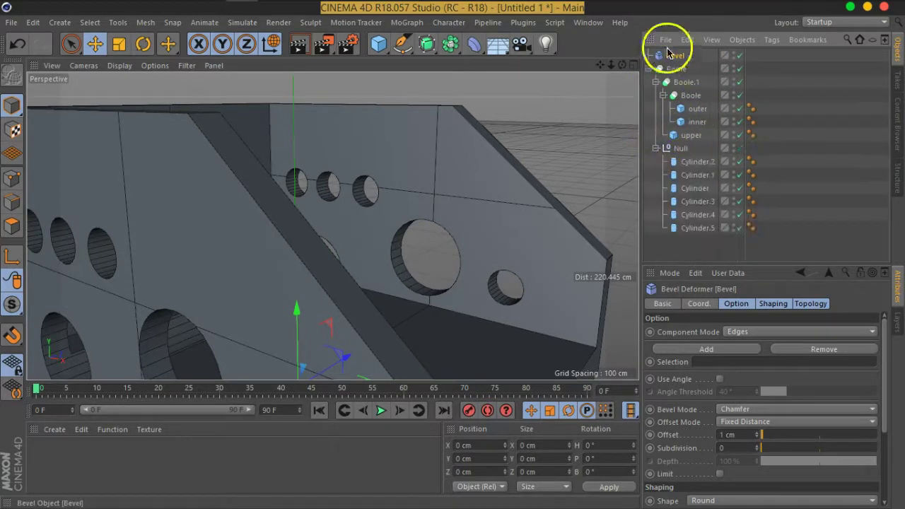
click(649, 70)
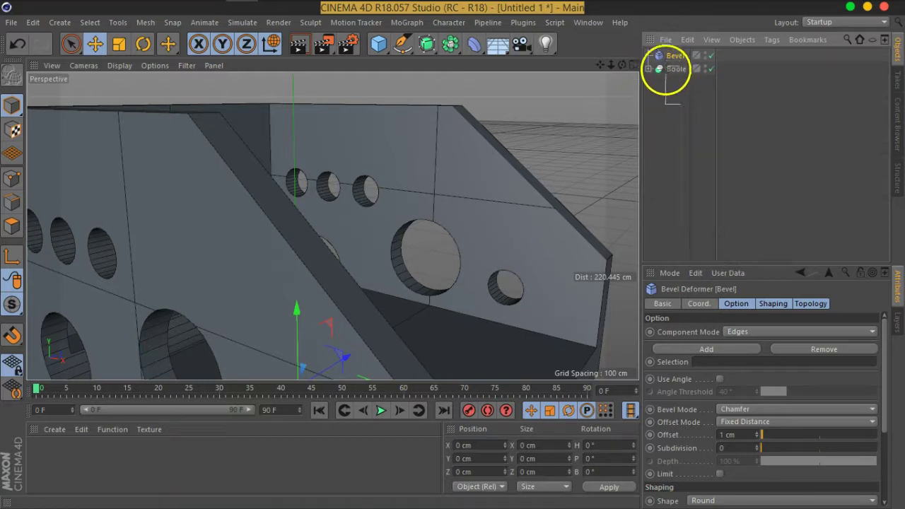
drag(667, 55, 666, 54)
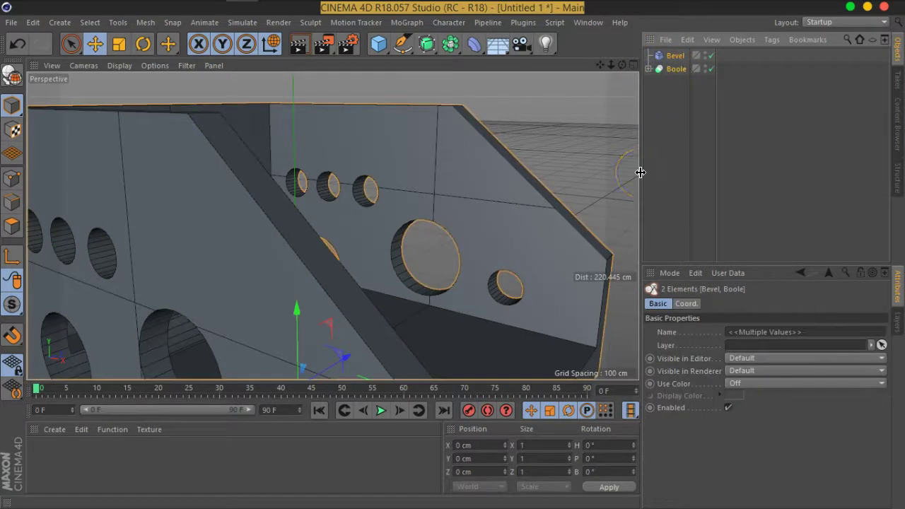
Step: Group the Bevel and Boole under a new Null and select the Bevel deformer
key(alt+g)
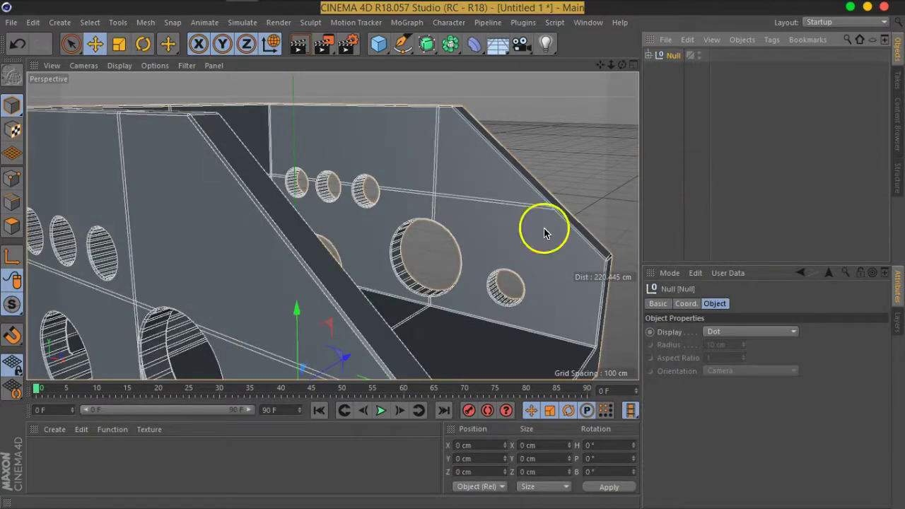
alt+drag(545, 233, 463, 177)
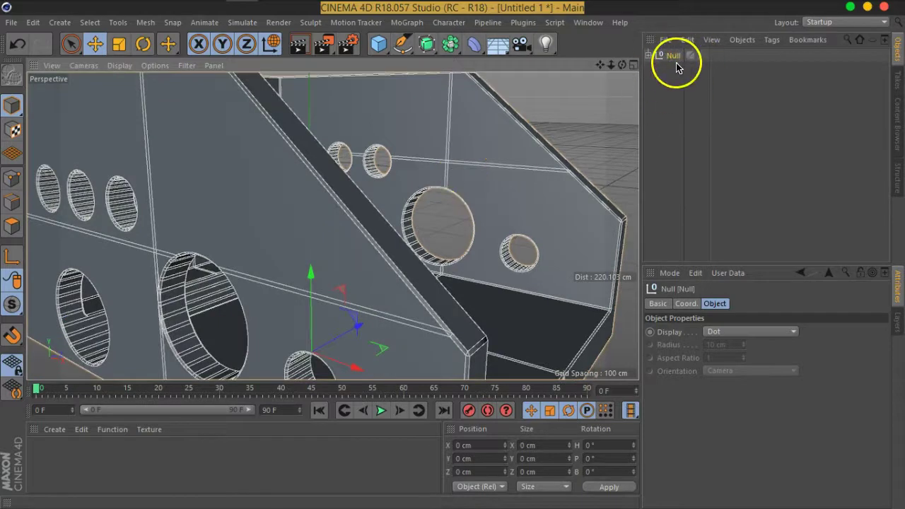
click(648, 55)
click(679, 70)
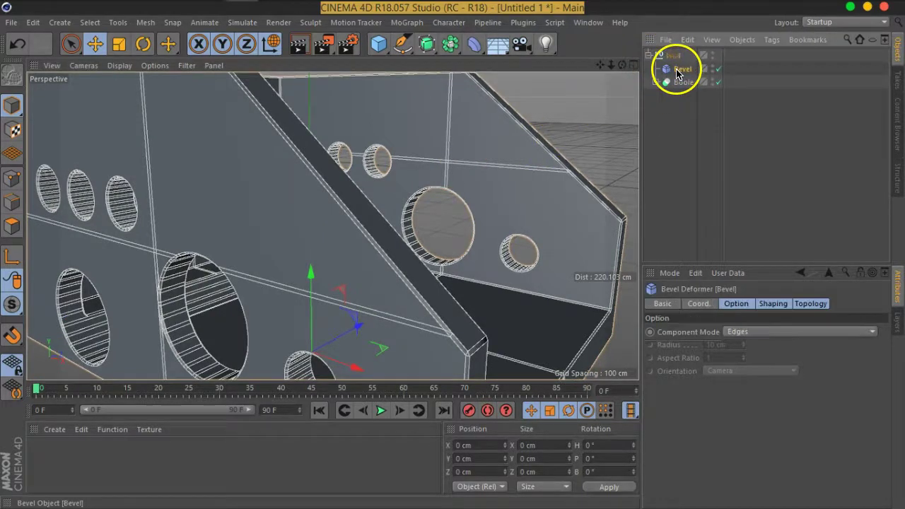
click(677, 80)
click(673, 57)
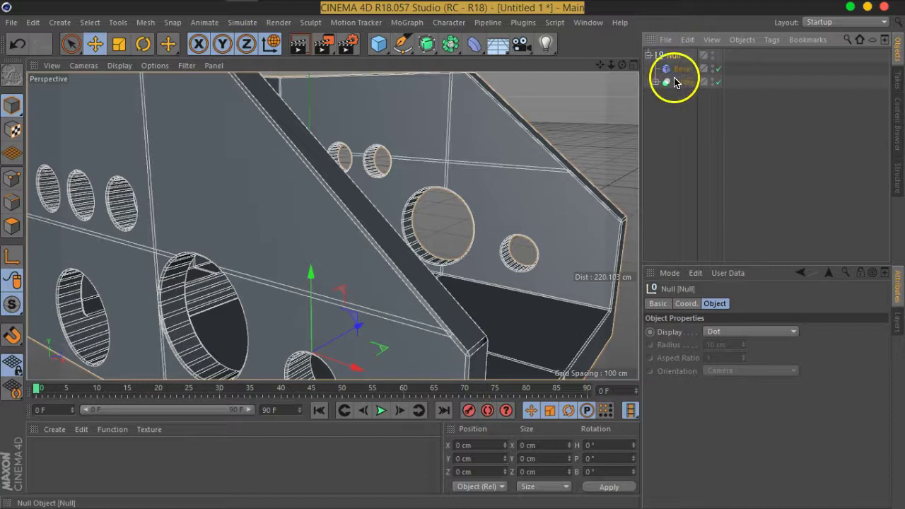
click(683, 69)
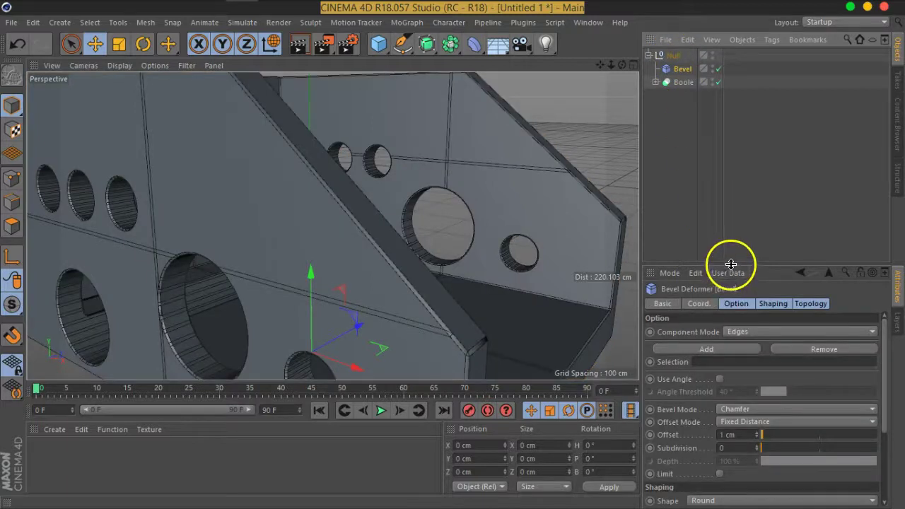
Step: Set the Bevel Offset to 1.2 cm and Subdivision to 2, then inspect the edges
drag(732, 264, 735, 127)
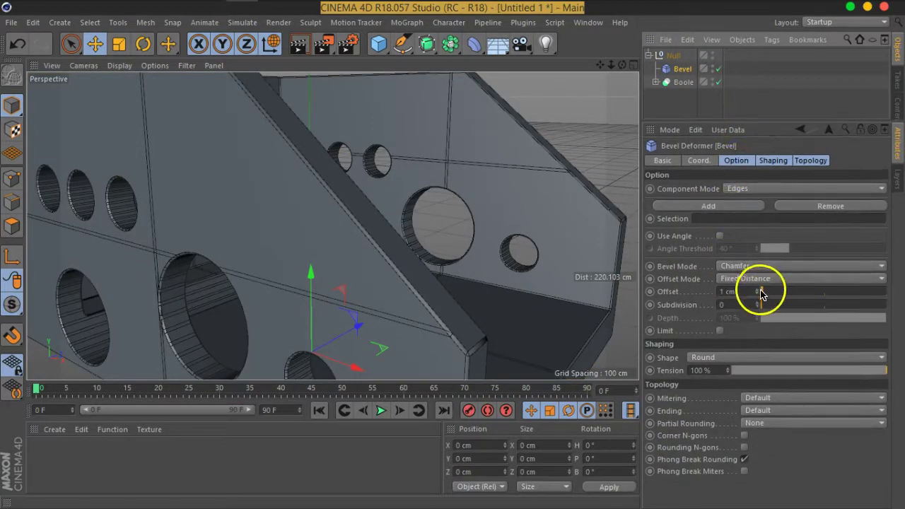
click(760, 290)
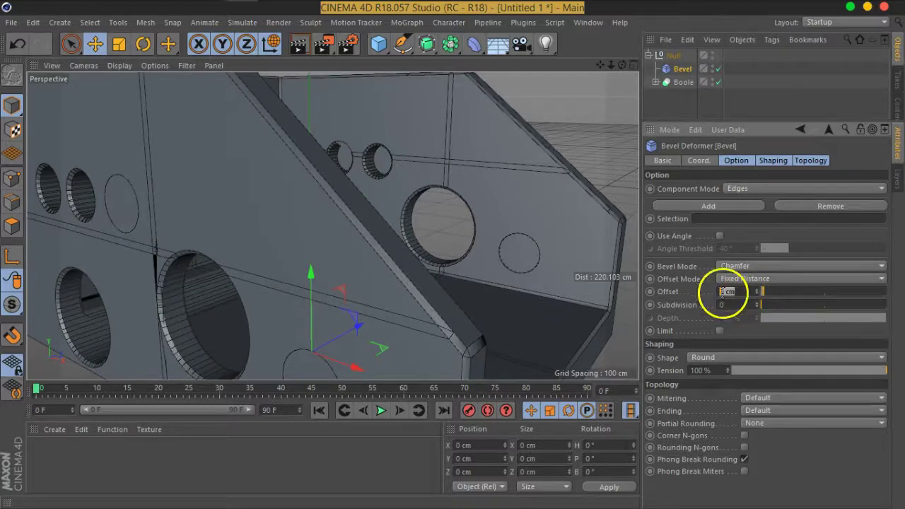
text(1.2)
key(Return)
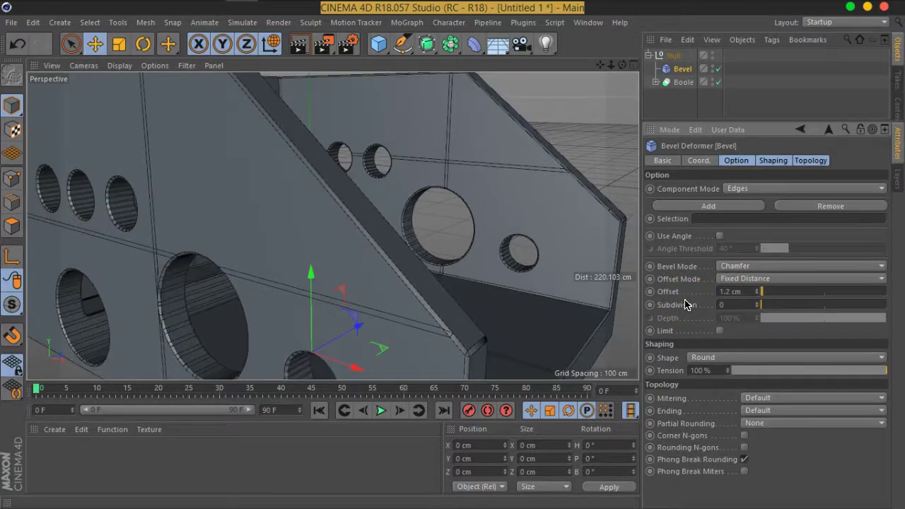
click(757, 304)
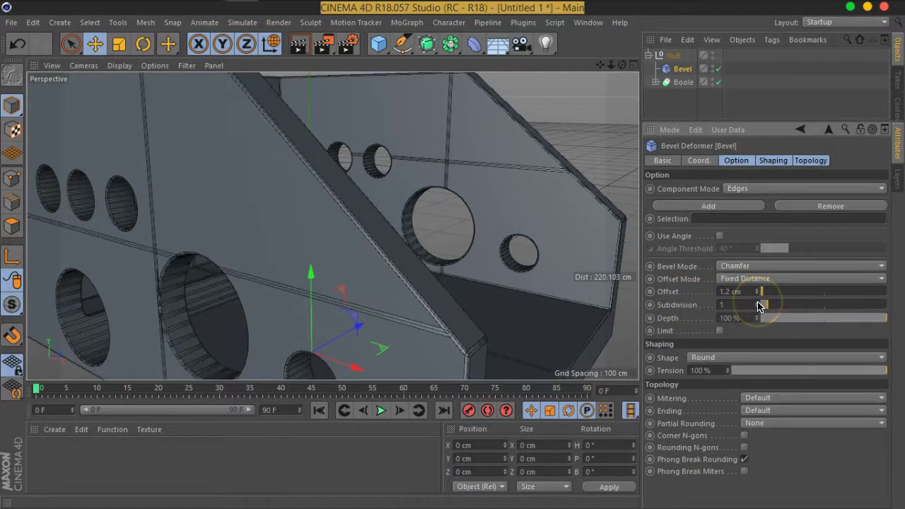
click(757, 303)
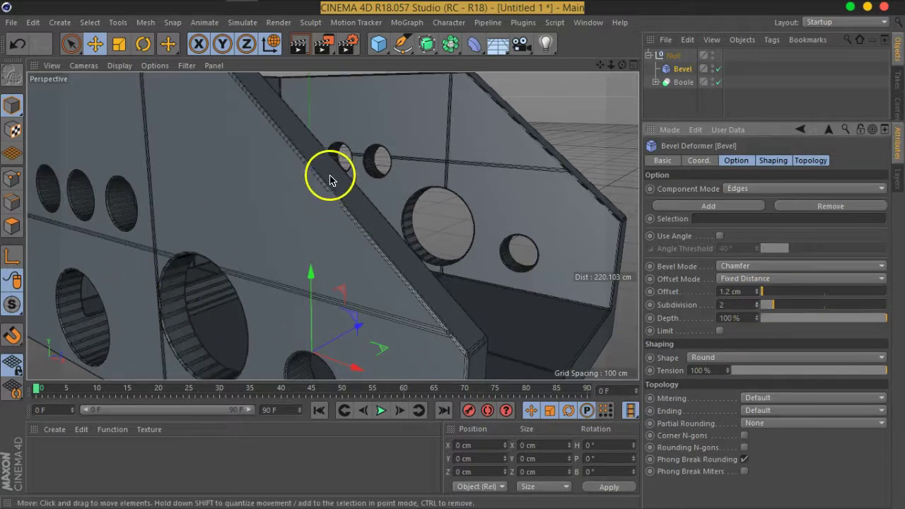
mouse_move(186, 218)
alt+mouse_down()
mouse_move(265, 208)
mouse_move(186, 238)
mouse_move(298, 284)
mouse_move(222, 170)
mouse_move(248, 196)
alt+mouse_up()
Step: Switch the viewport display to Gouraud Shading without wireframe lines
scroll(249, 196, up, 5)
scroll(267, 148, up, 3)
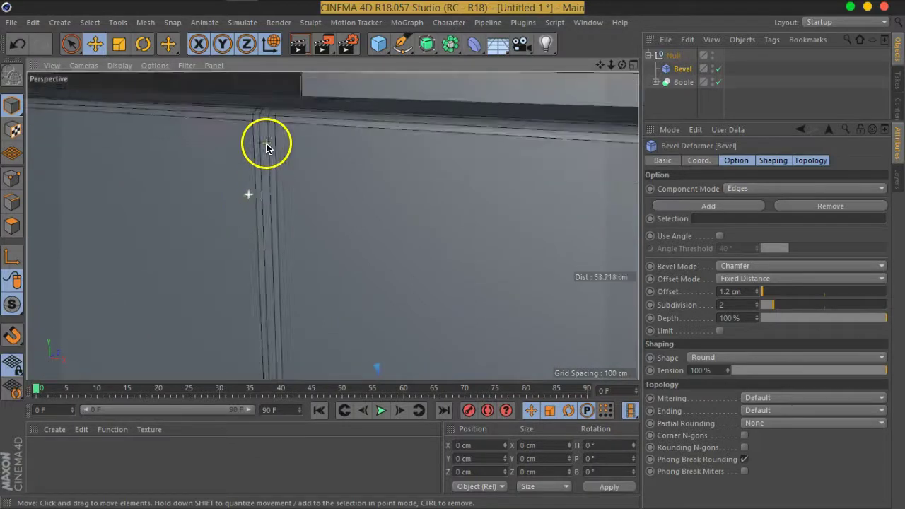
scroll(264, 152, down, 5)
scroll(384, 297, down, 5)
mouse_move(384, 297)
alt+mouse_down()
mouse_move(384, 242)
mouse_move(349, 209)
alt+mouse_up()
scroll(357, 216, up, 2)
scroll(318, 198, up, 3)
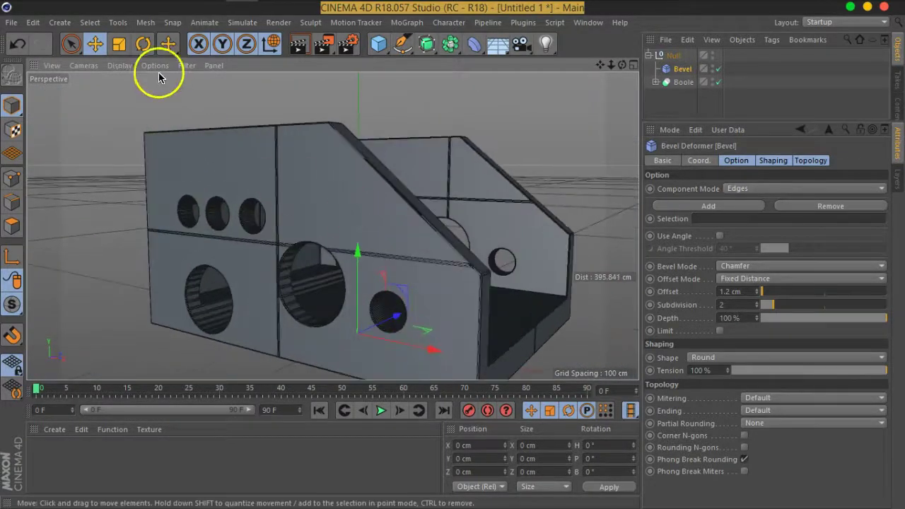
click(123, 71)
click(122, 79)
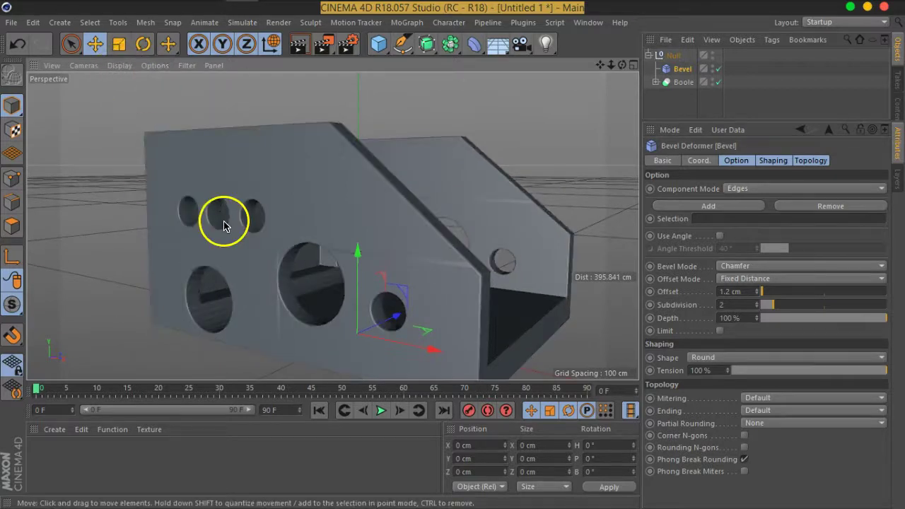
Step: Orbit around the bracket to inspect its chamfered edges and rows of holes
mouse_move(231, 225)
alt+mouse_down()
mouse_move(313, 204)
mouse_move(222, 203)
mouse_move(220, 224)
mouse_move(356, 247)
alt+mouse_up()
scroll(367, 244, up, 3)
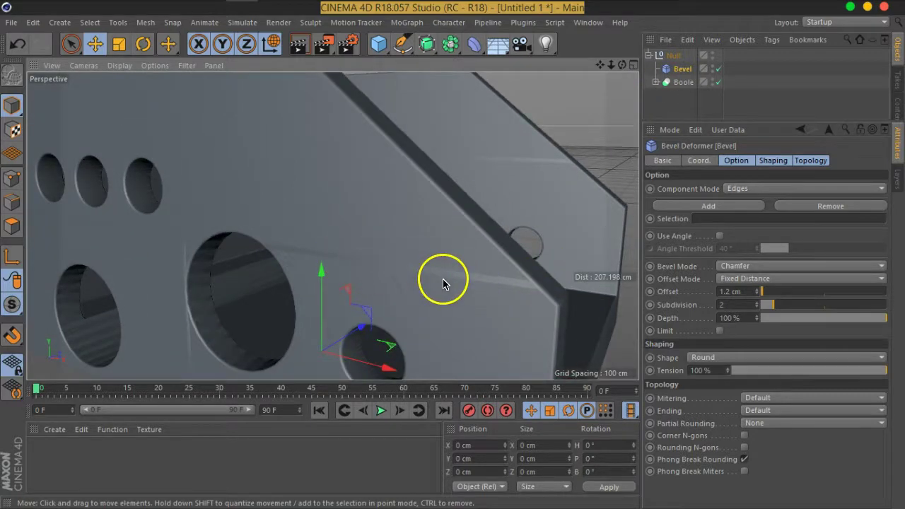
scroll(366, 280, down, 3)
mouse_move(367, 278)
alt+mouse_down()
mouse_move(279, 263)
mouse_move(263, 272)
mouse_move(398, 299)
alt+mouse_up()
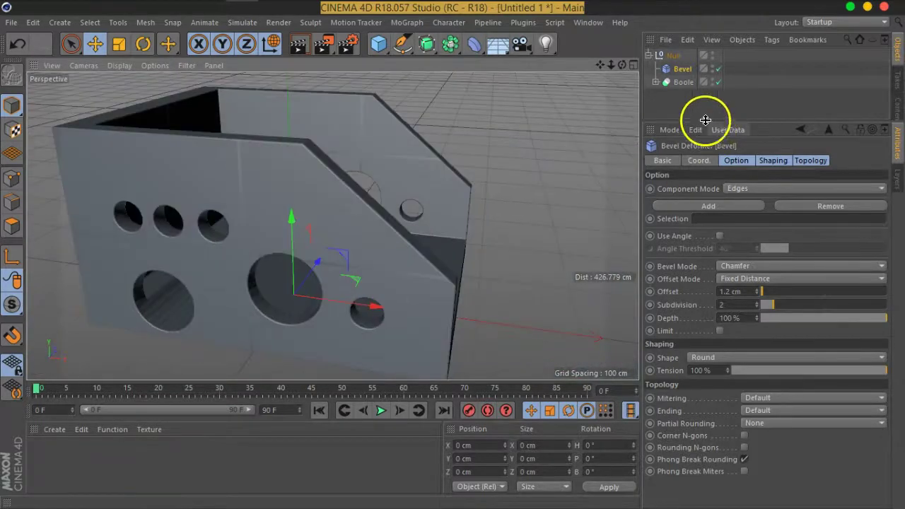
mouse_move(283, 244)
alt+mouse_down()
mouse_move(236, 251)
mouse_move(387, 210)
mouse_move(330, 233)
mouse_move(356, 232)
mouse_move(360, 224)
mouse_move(122, 226)
alt+mouse_up()
mouse_move(349, 266)
alt+mouse_down()
mouse_move(193, 248)
mouse_move(248, 226)
alt+mouse_up()
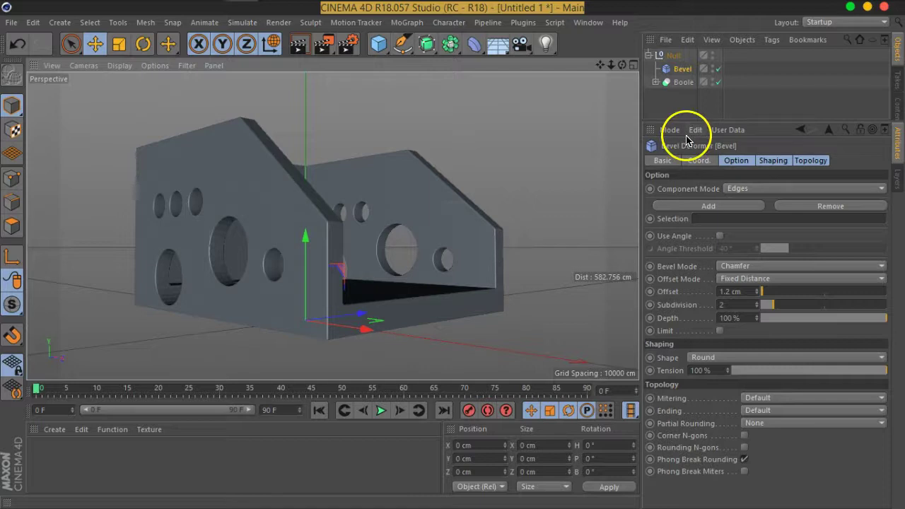
Step: Collapse the Null group in the Object Manager and bring up the generator objects list
click(651, 56)
alt+drag(389, 219, 394, 252)
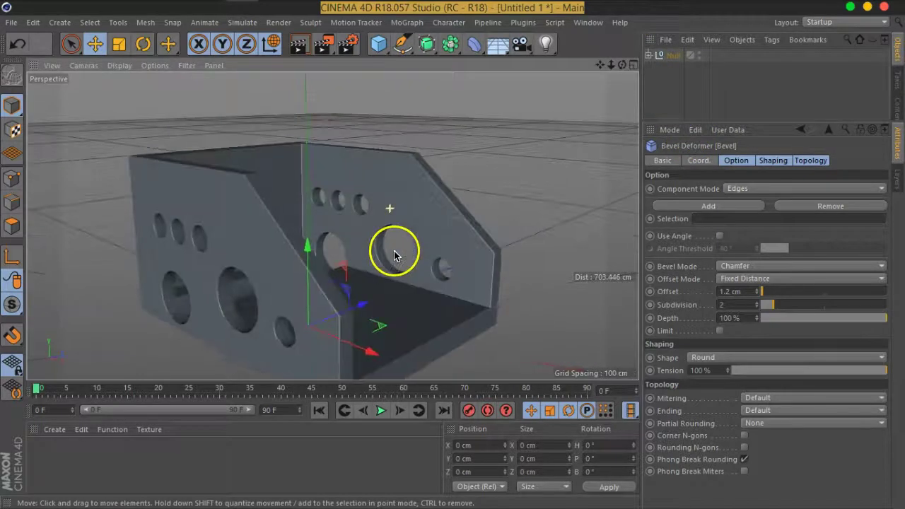
alt+drag(410, 303, 418, 244)
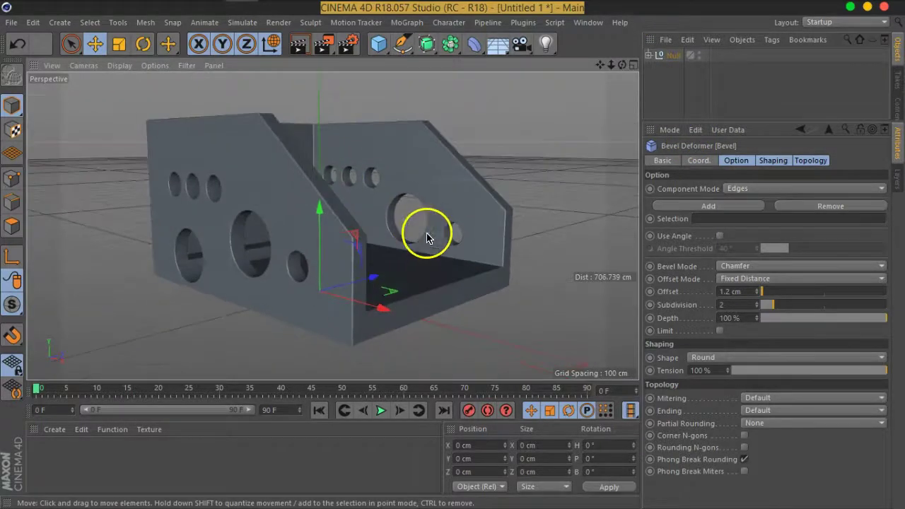
click(450, 44)
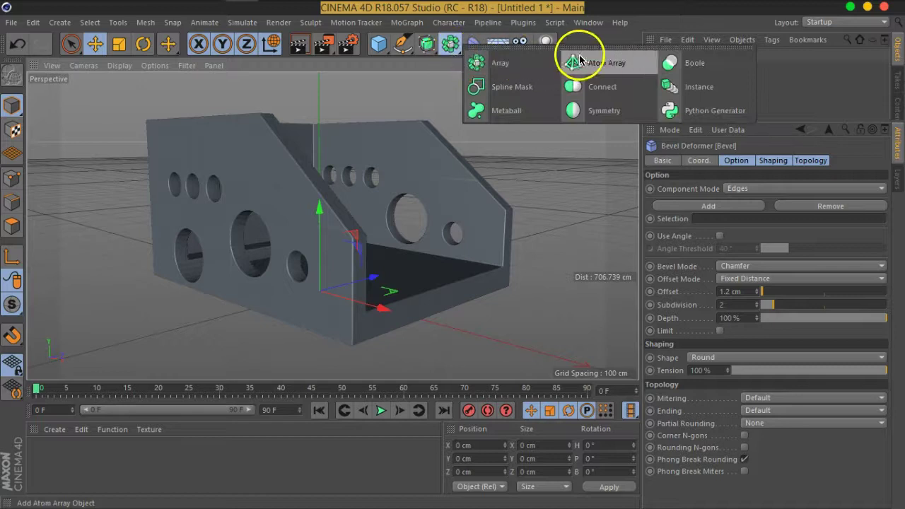
Step: Add a Symmetry object and nest the Null group inside it
click(599, 113)
drag(668, 68, 670, 55)
mouse_move(238, 203)
alt+mouse_down()
mouse_move(415, 198)
mouse_move(289, 213)
mouse_move(406, 204)
mouse_move(455, 232)
mouse_move(429, 228)
alt+mouse_up()
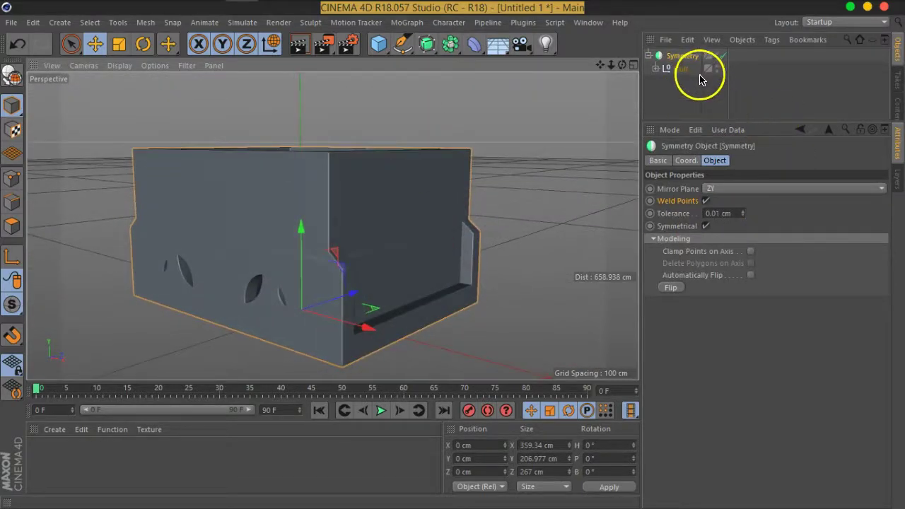
Step: Toggle the Symmetry off, on and off again while orbiting to compare the shapes
click(722, 55)
mouse_move(477, 247)
alt+mouse_down()
mouse_move(439, 262)
mouse_move(393, 256)
alt+mouse_up()
mouse_move(328, 253)
alt+mouse_down()
mouse_move(329, 245)
mouse_move(441, 214)
mouse_move(436, 260)
alt+mouse_up()
alt+middle_drag(447, 292, 420, 276)
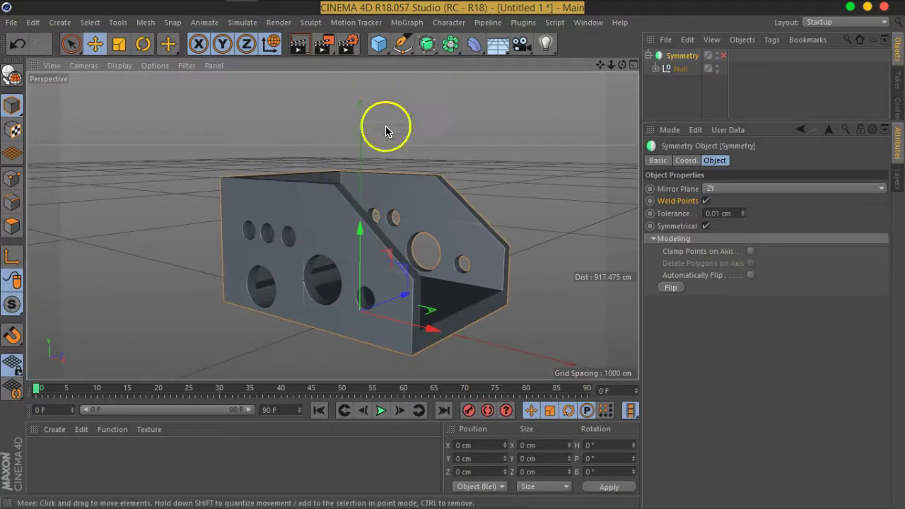
click(724, 57)
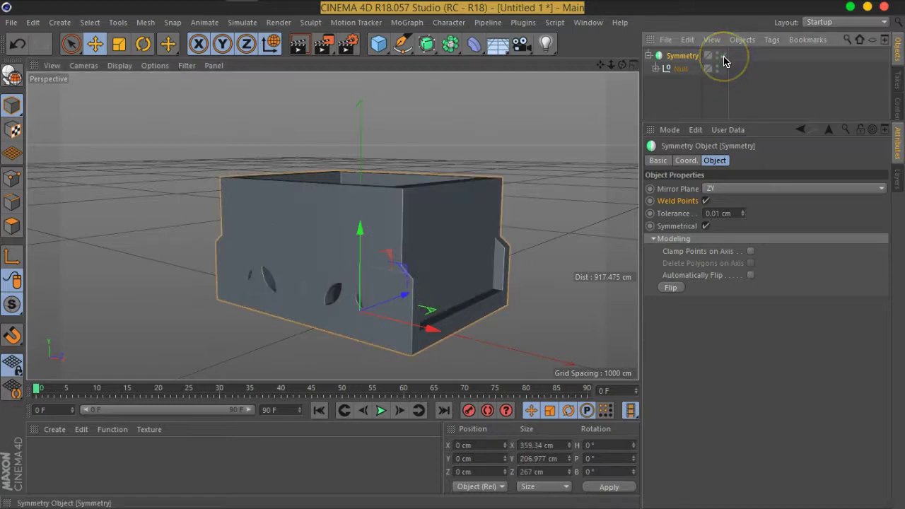
click(723, 57)
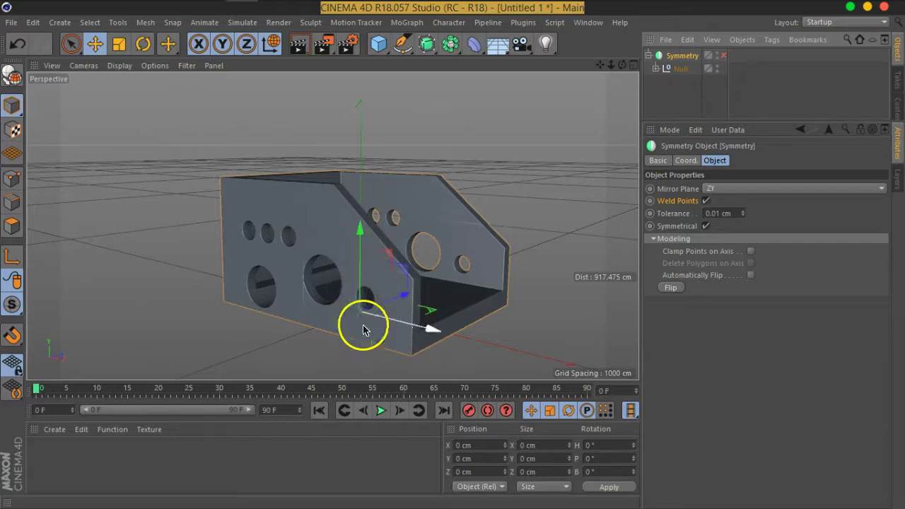
mouse_move(479, 316)
alt+mouse_down()
mouse_move(404, 314)
mouse_move(444, 268)
mouse_move(410, 297)
alt+mouse_up()
scroll(455, 322, up, 3)
mouse_move(455, 322)
alt+mouse_down()
mouse_move(394, 277)
mouse_move(418, 289)
alt+mouse_up()
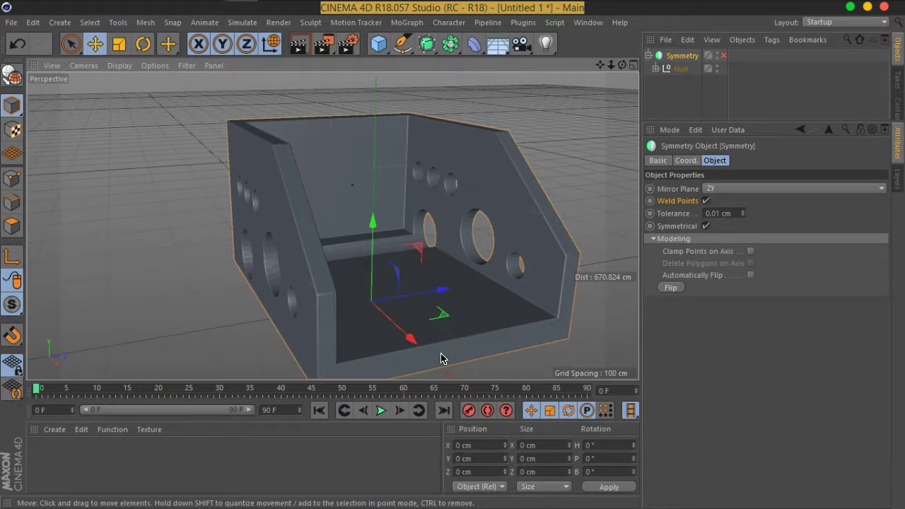
Step: Try moving the Null out of Symmetry to the top level, then undo it
click(362, 278)
click(439, 311)
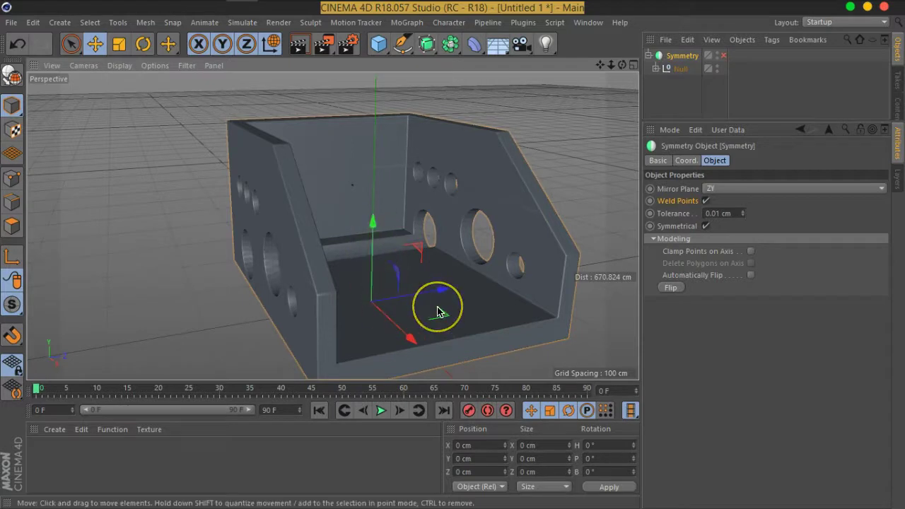
mouse_move(521, 293)
alt+mouse_down()
mouse_move(399, 283)
mouse_move(414, 266)
alt+mouse_up()
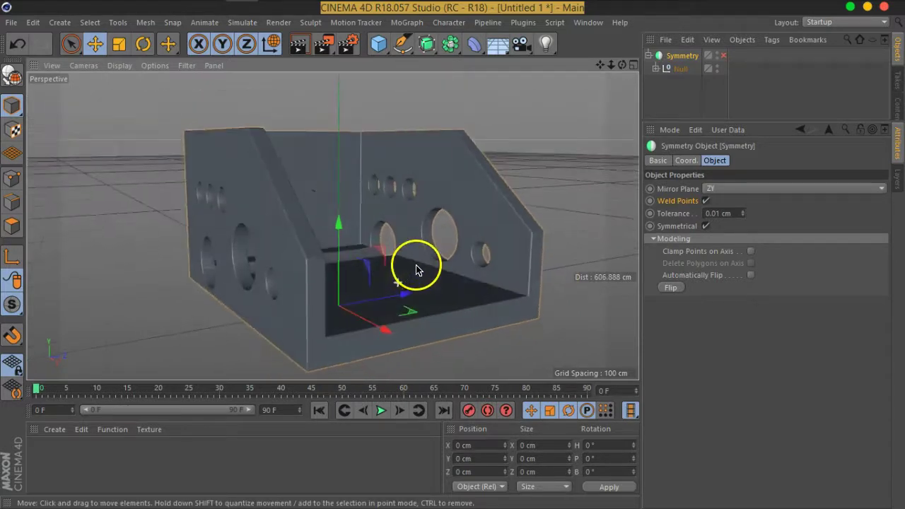
click(672, 73)
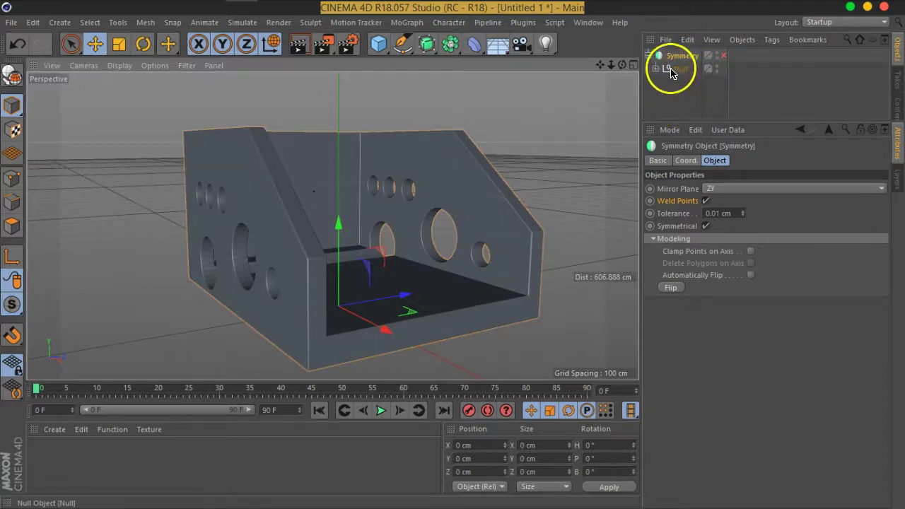
drag(679, 74, 669, 116)
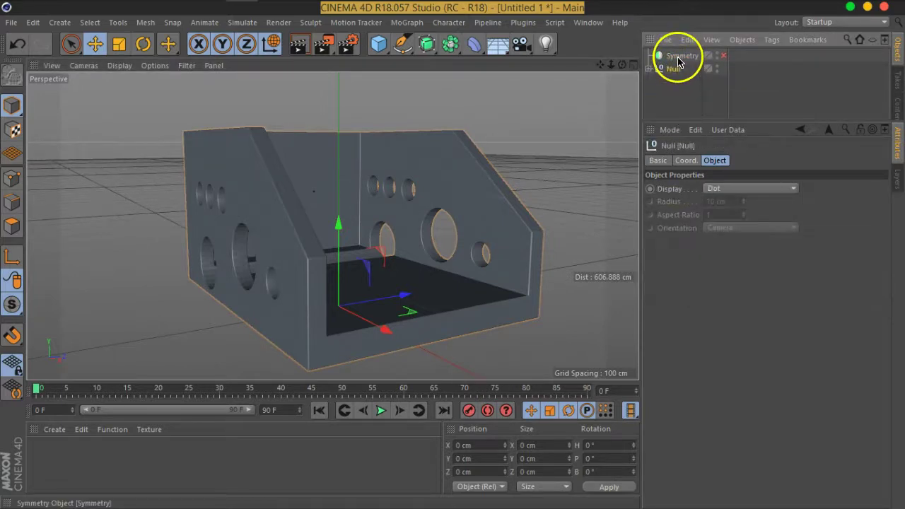
key(ctrl+z)
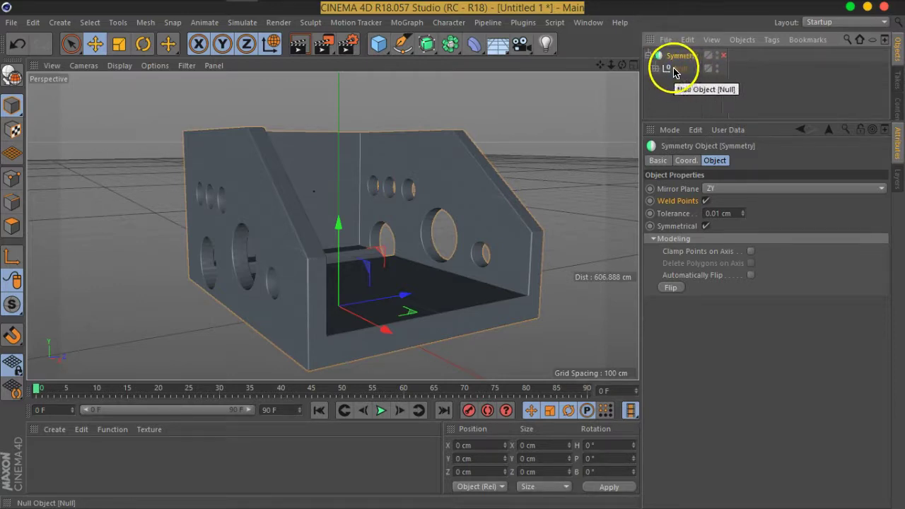
Step: Delete the Symmetry object without its children and select the remaining Null
right_click(677, 62)
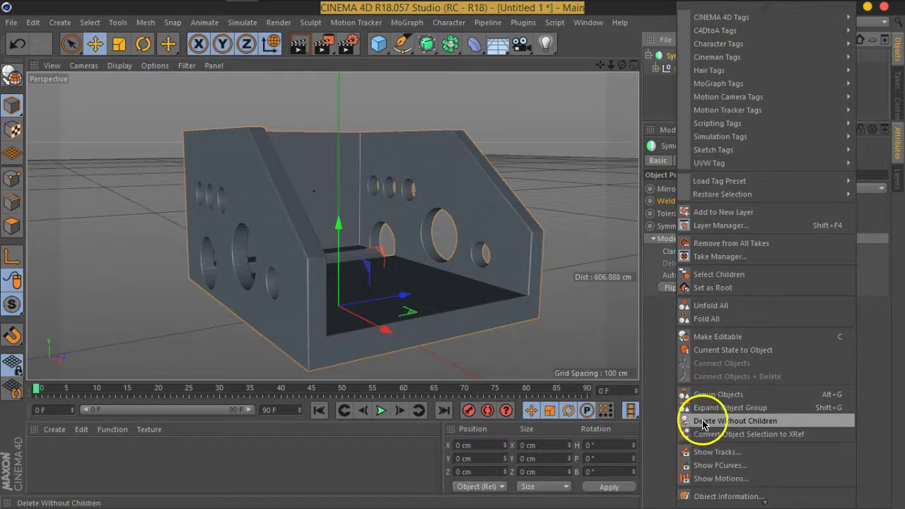
click(756, 426)
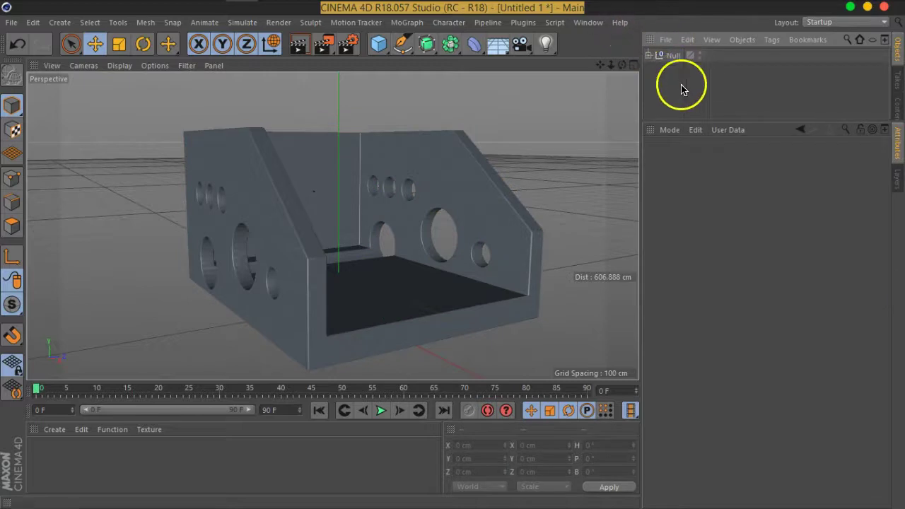
mouse_move(457, 269)
alt+mouse_down()
mouse_move(396, 245)
mouse_move(473, 209)
alt+mouse_up()
click(673, 56)
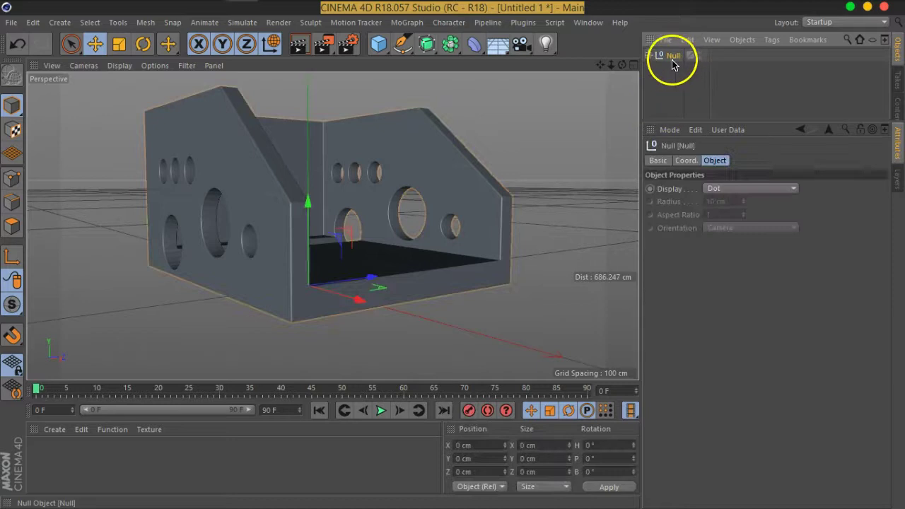
alt+drag(467, 247, 457, 238)
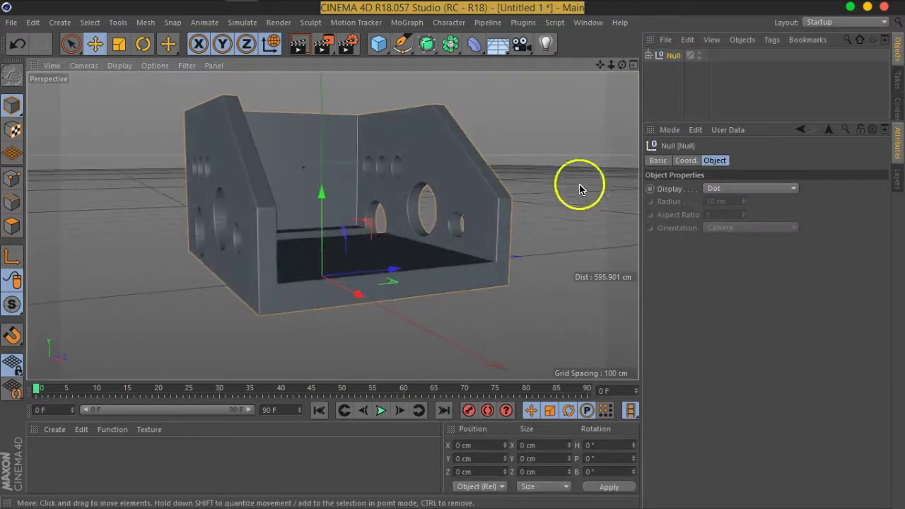
Step: Maximise the Front view from the four-view layout and zoom in on the bracket
click(633, 65)
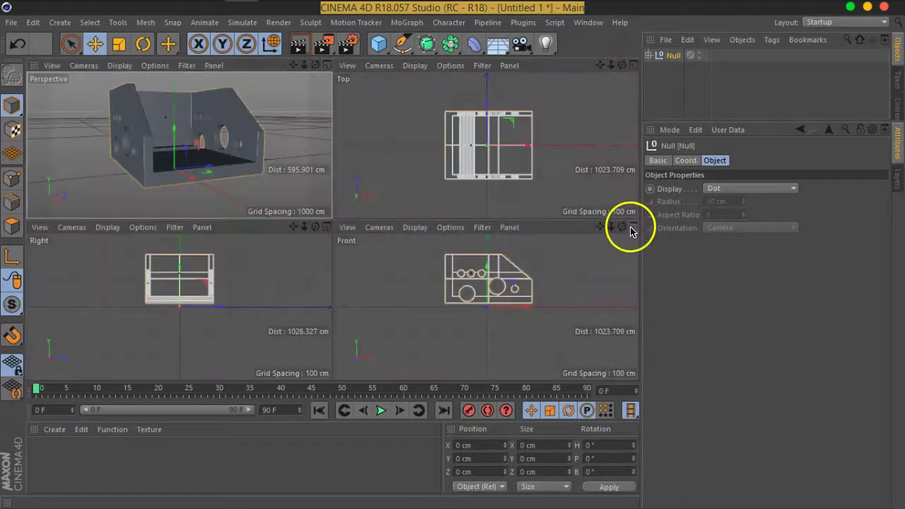
click(630, 229)
scroll(353, 205, up, 2)
scroll(376, 178, up, 3)
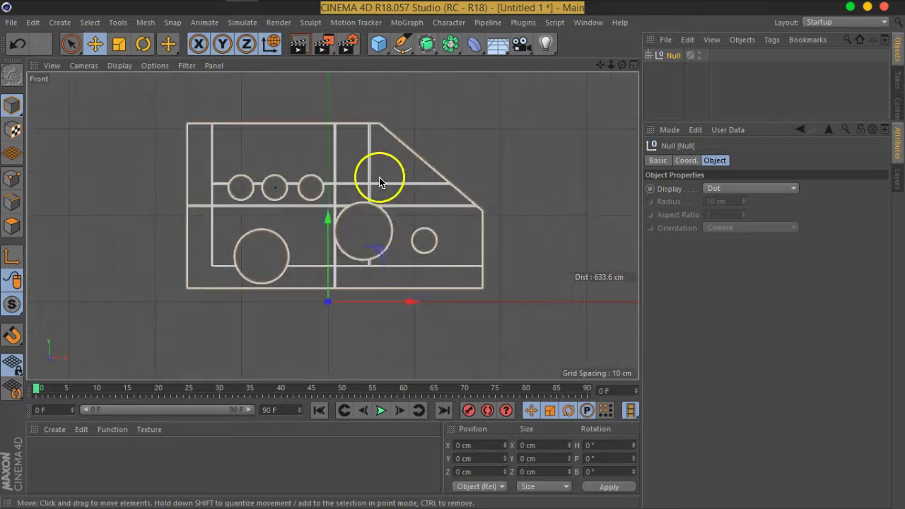
click(669, 53)
click(323, 293)
click(334, 247)
click(427, 326)
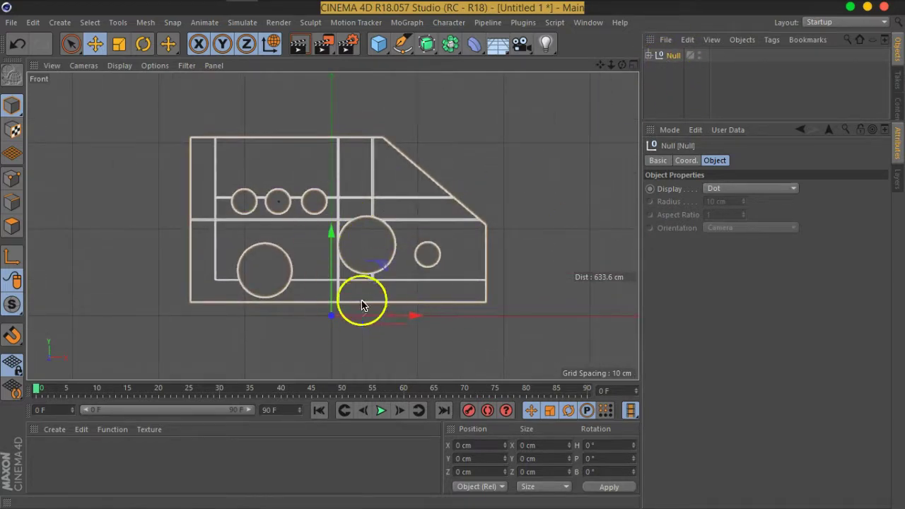
Step: Enable axis editing and raise the Null's axis to the bracket's top edge at Y 210 cm
click(17, 264)
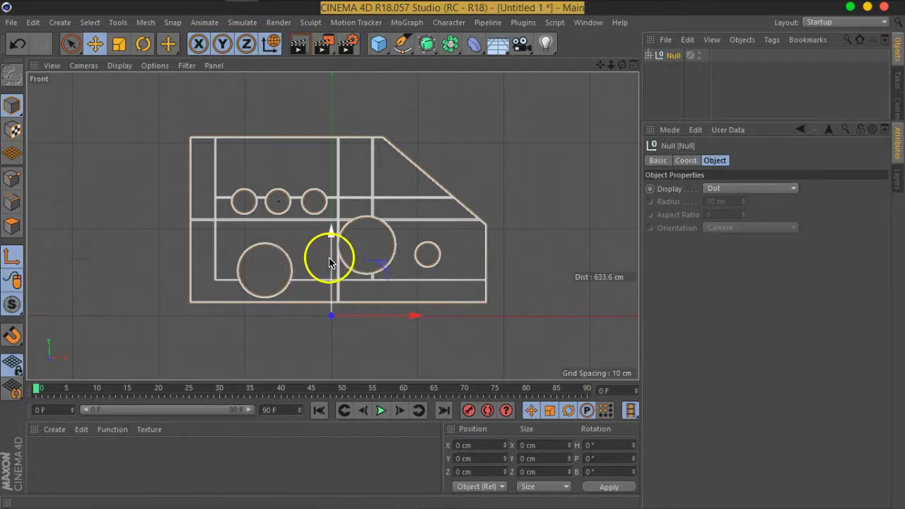
drag(333, 264, 322, 84)
alt+middle_drag(389, 165, 370, 205)
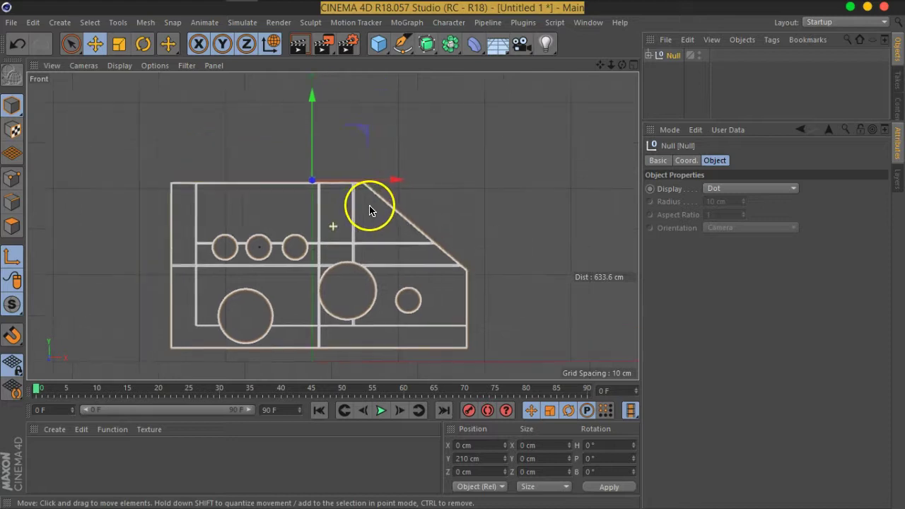
Step: Return to the single Perspective view and orbit the bracket
click(633, 66)
middle_click(329, 79)
mouse_move(329, 87)
alt+mouse_down()
mouse_move(340, 200)
mouse_move(308, 220)
mouse_move(332, 213)
alt+mouse_up()
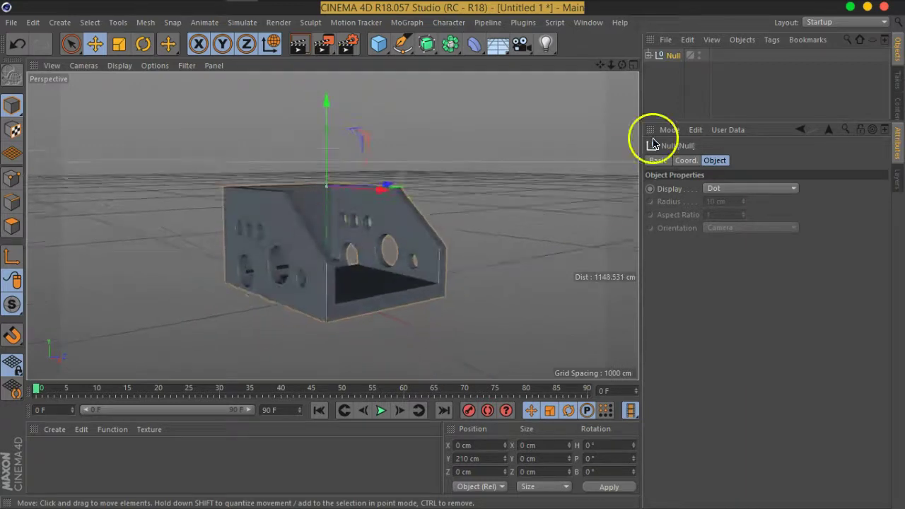
Step: Add a trial Symmetry generator, nest the Null inside it and orbit to check the mirror
click(450, 44)
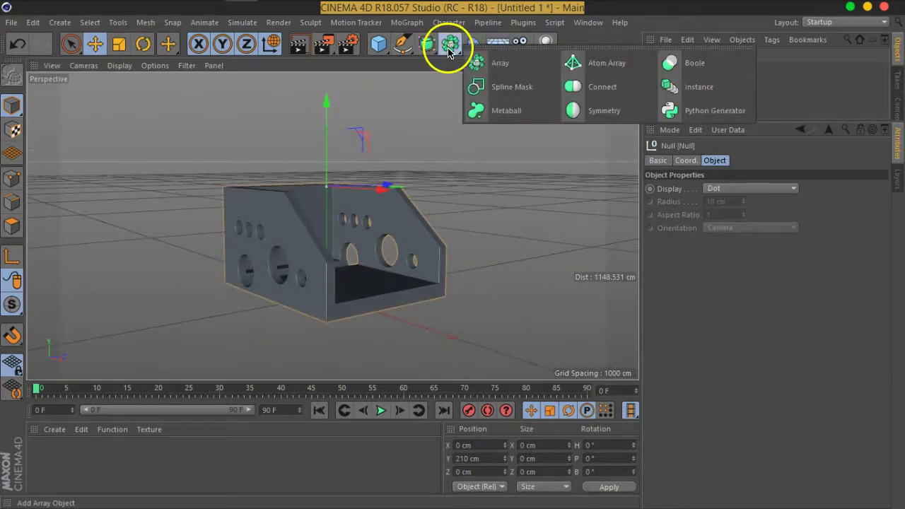
click(604, 110)
drag(667, 69, 672, 62)
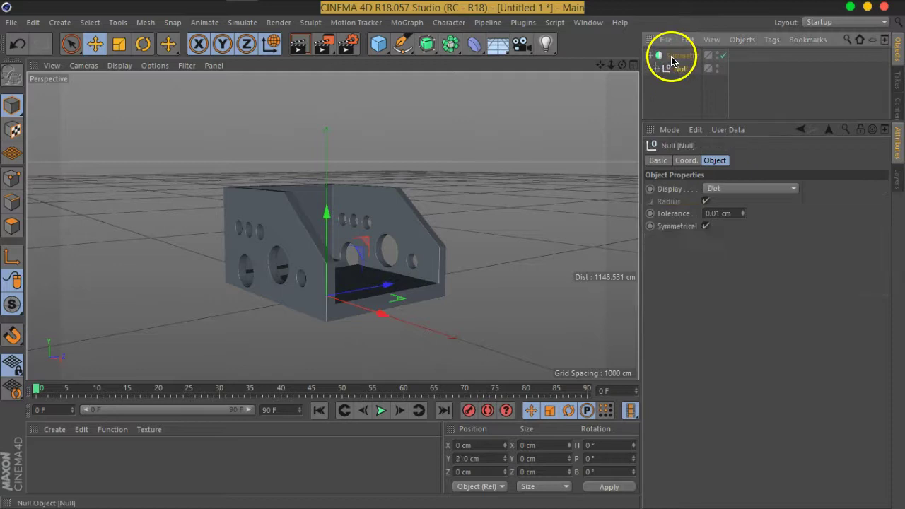
click(676, 56)
mouse_move(376, 245)
alt+mouse_down()
mouse_move(348, 276)
mouse_move(460, 277)
mouse_move(443, 304)
mouse_move(370, 299)
mouse_move(380, 335)
mouse_move(367, 241)
alt+mouse_up()
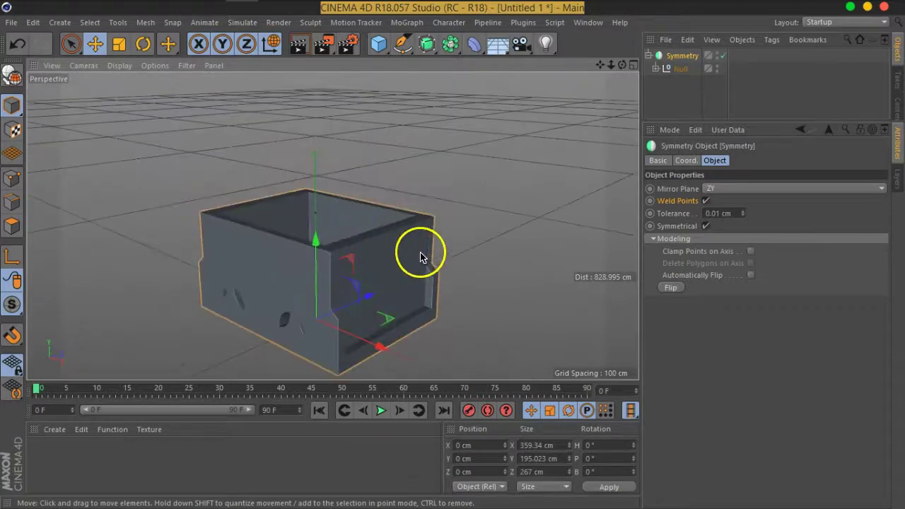
alt+drag(421, 257, 441, 202)
click(681, 69)
drag(685, 73, 681, 84)
Step: Raise the Boole object's axis along Y to about -36.667 cm
click(657, 69)
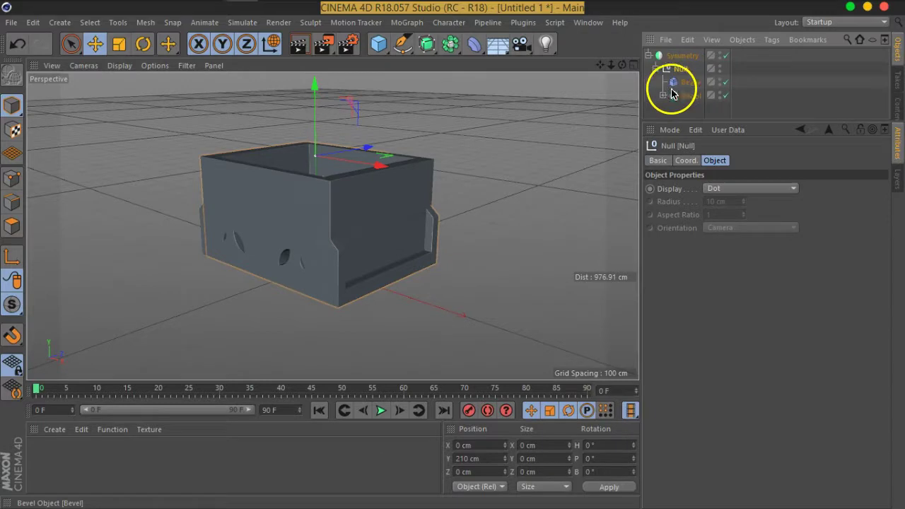
click(690, 96)
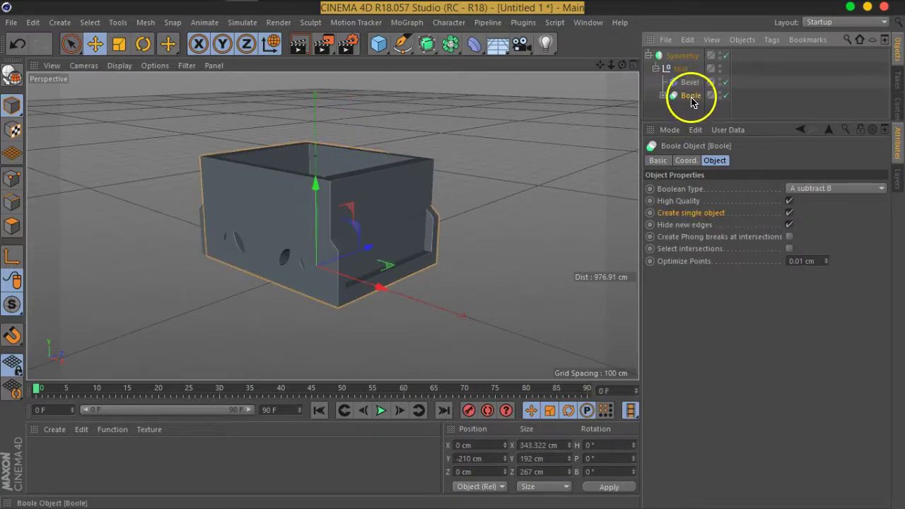
click(12, 257)
drag(316, 215, 316, 146)
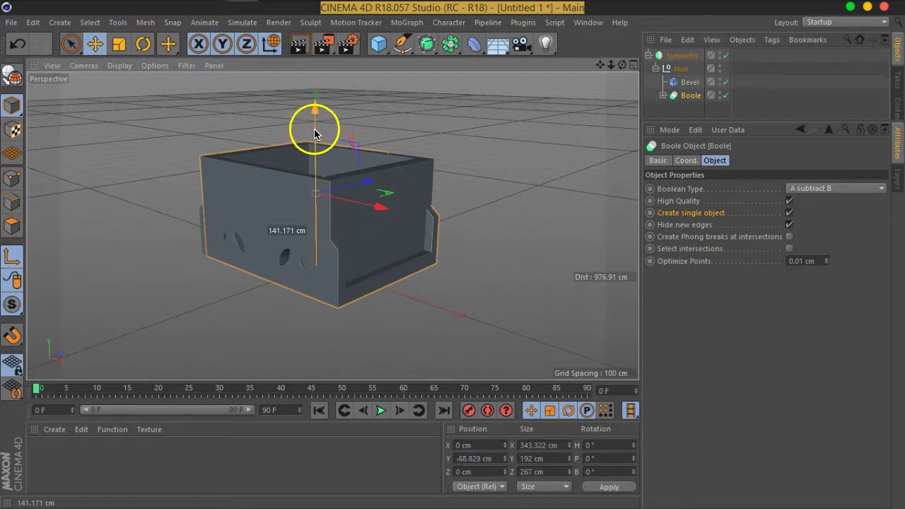
drag(316, 147, 315, 117)
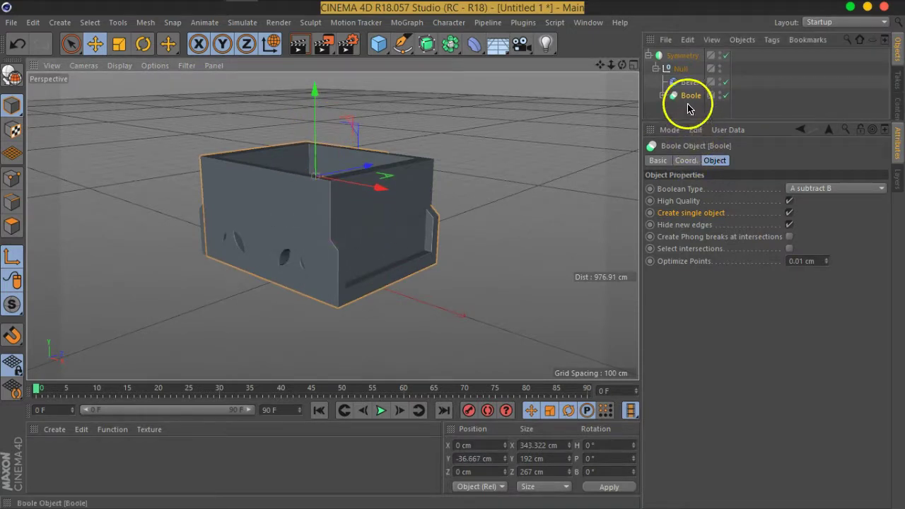
Step: Delete the trial Symmetry without its children, keeping and selecting the Null
click(726, 57)
click(727, 58)
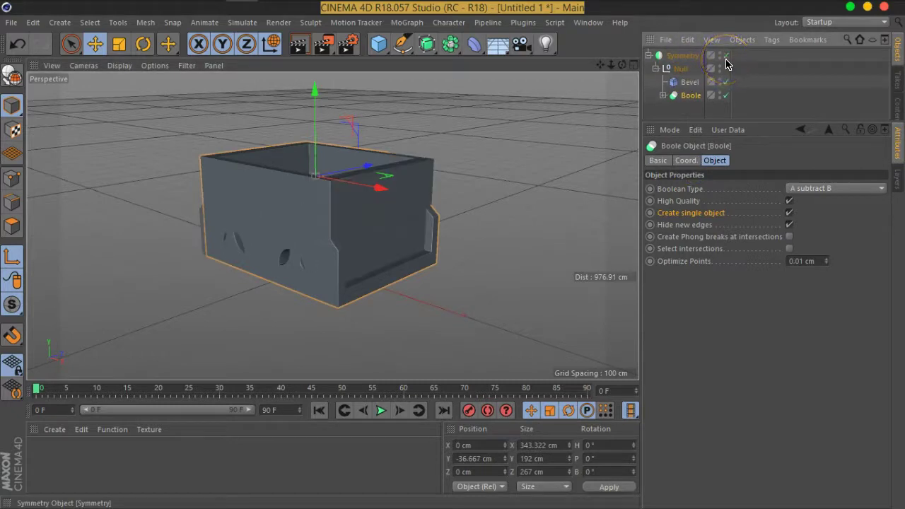
click(656, 69)
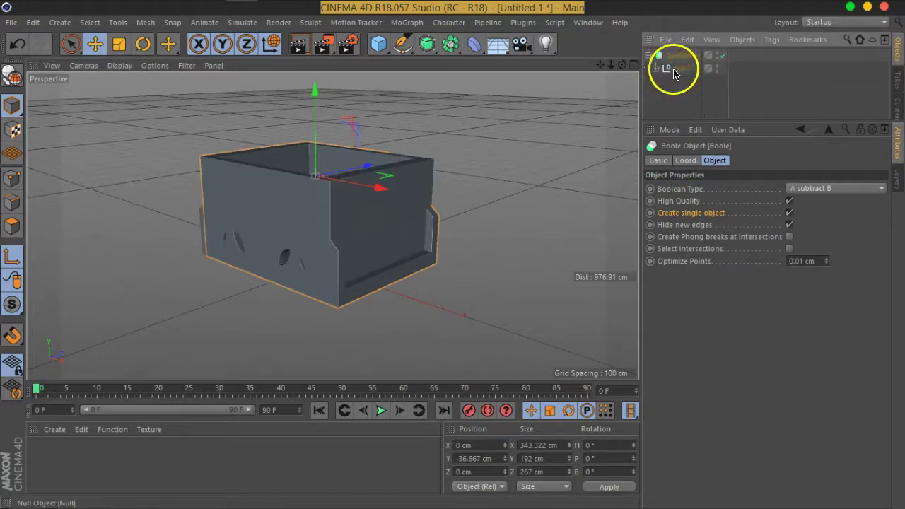
right_click(672, 56)
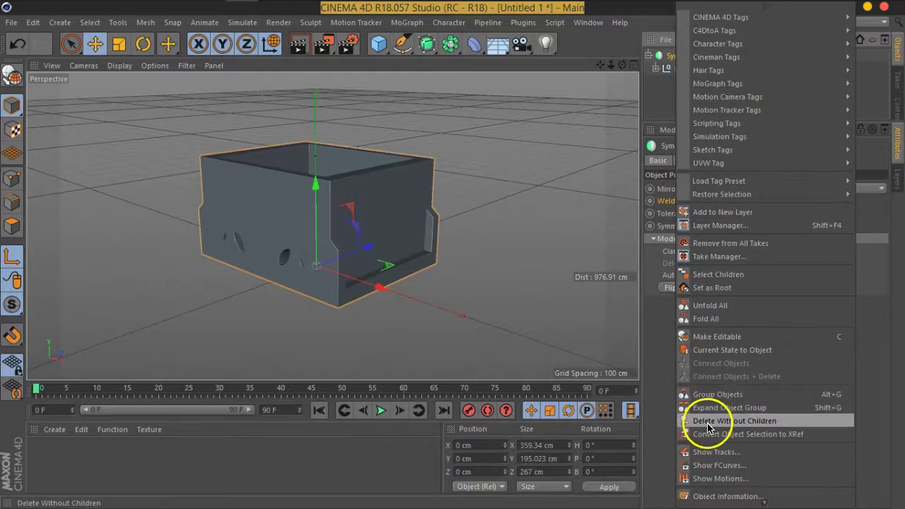
click(707, 424)
click(670, 55)
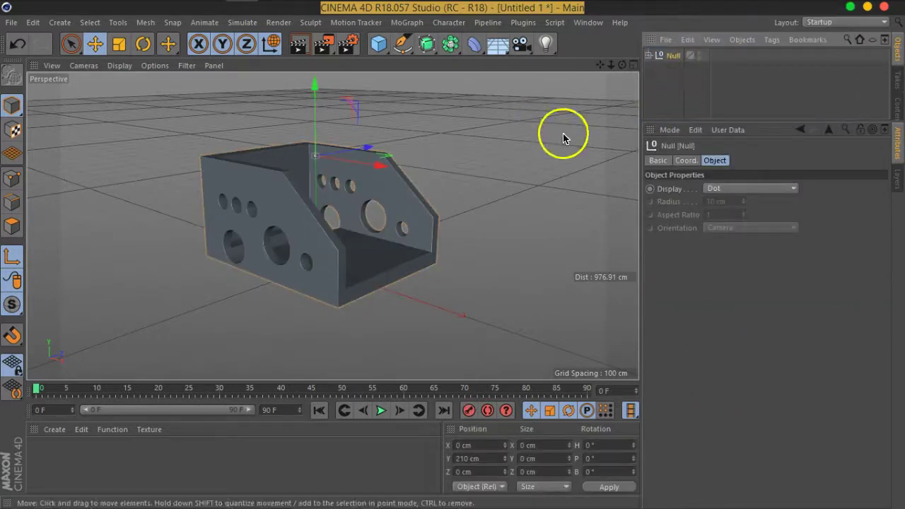
Step: Add a new Symmetry generator and place the bracket's Null inside it
drag(453, 47, 598, 106)
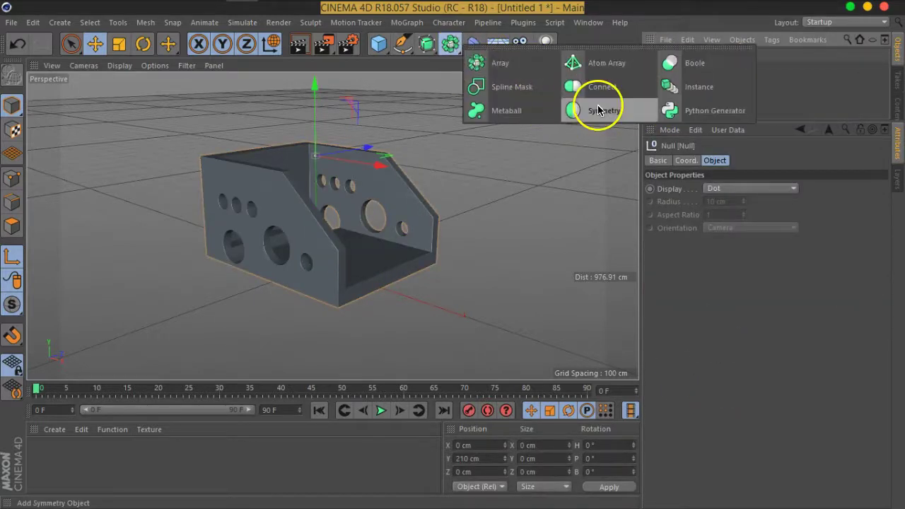
drag(674, 60, 673, 60)
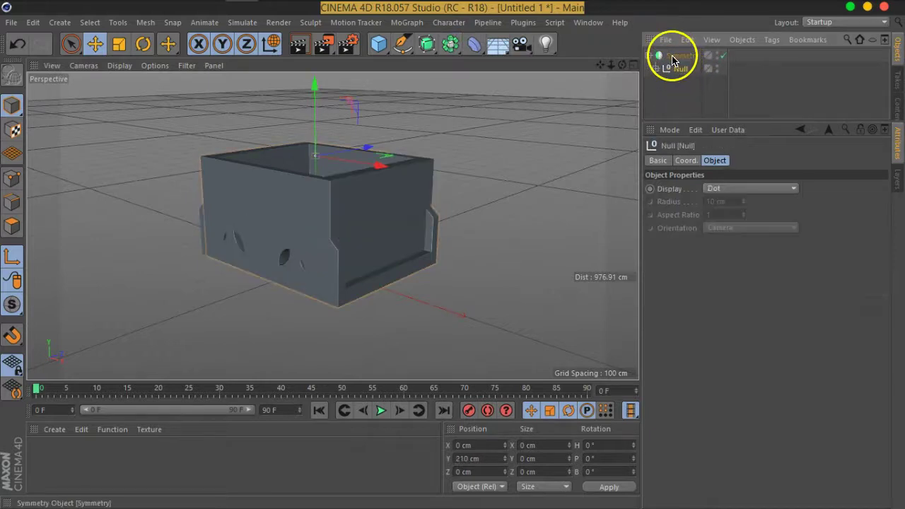
click(673, 60)
mouse_move(398, 156)
alt+mouse_down()
mouse_move(426, 208)
mouse_move(441, 192)
mouse_move(516, 198)
mouse_move(540, 263)
mouse_move(492, 230)
mouse_move(485, 212)
mouse_move(435, 257)
mouse_move(431, 241)
mouse_move(416, 244)
alt+mouse_up()
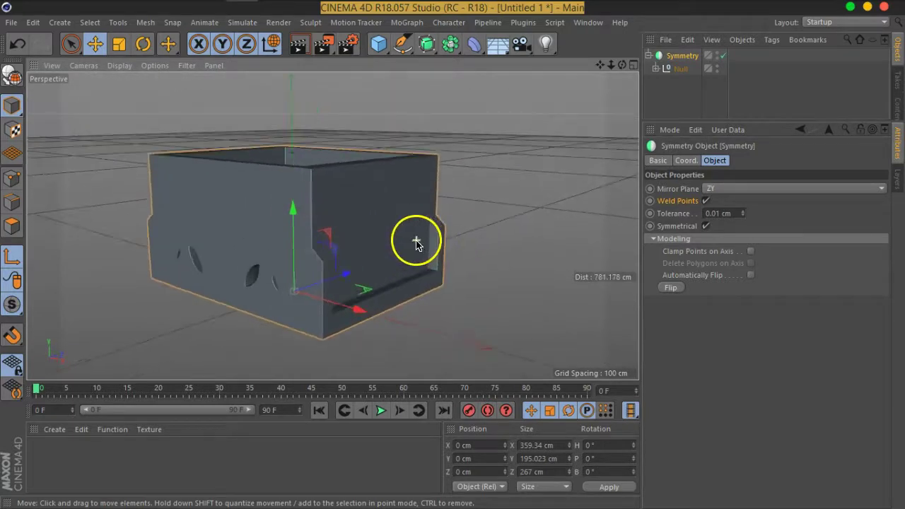
Step: Change the Symmetry's Mirror Plane from ZY to XZ and orbit the mirrored model
click(672, 194)
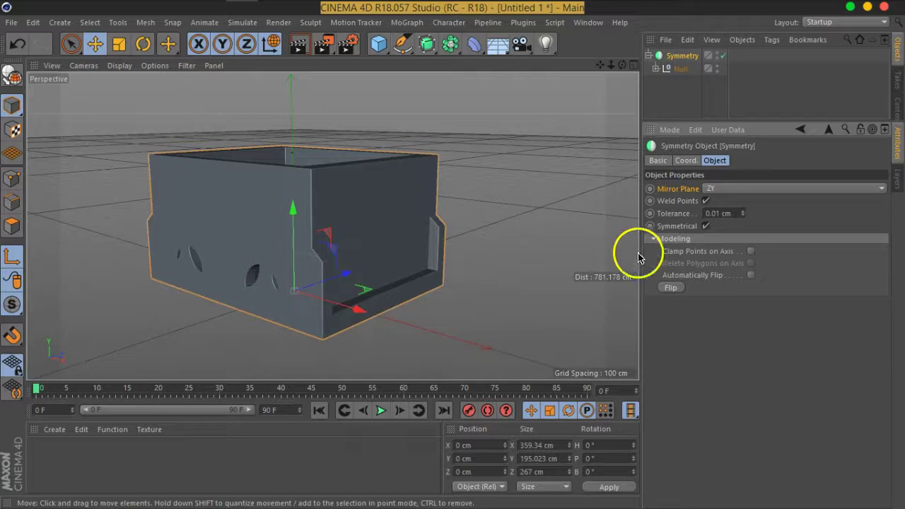
click(711, 188)
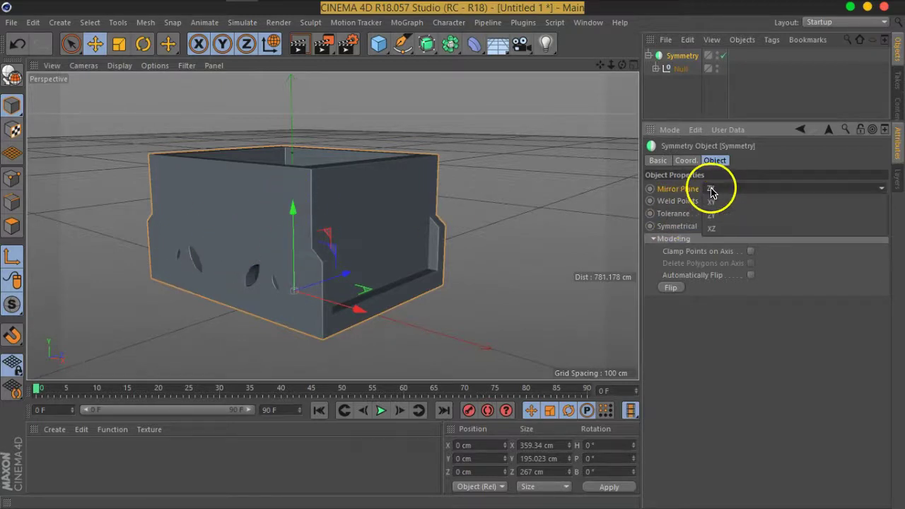
click(721, 228)
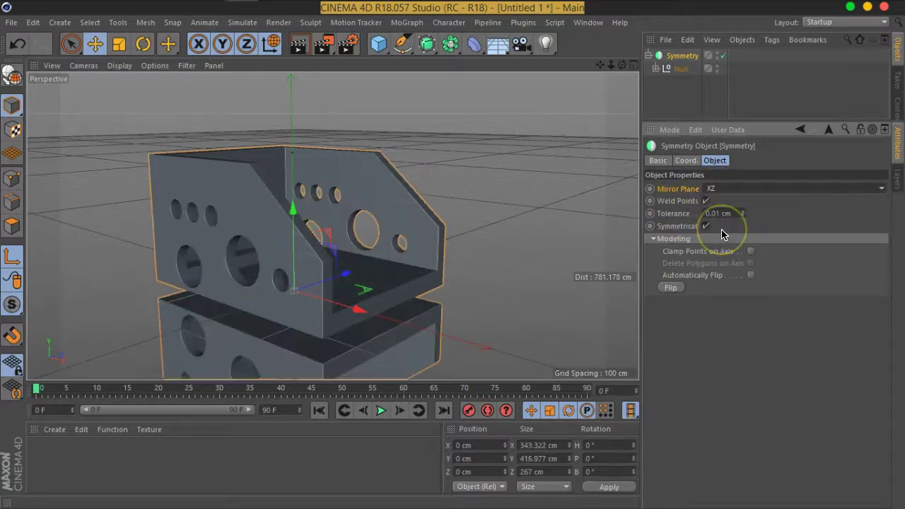
mouse_move(400, 220)
alt+mouse_down()
mouse_move(420, 253)
mouse_move(456, 246)
alt+mouse_up()
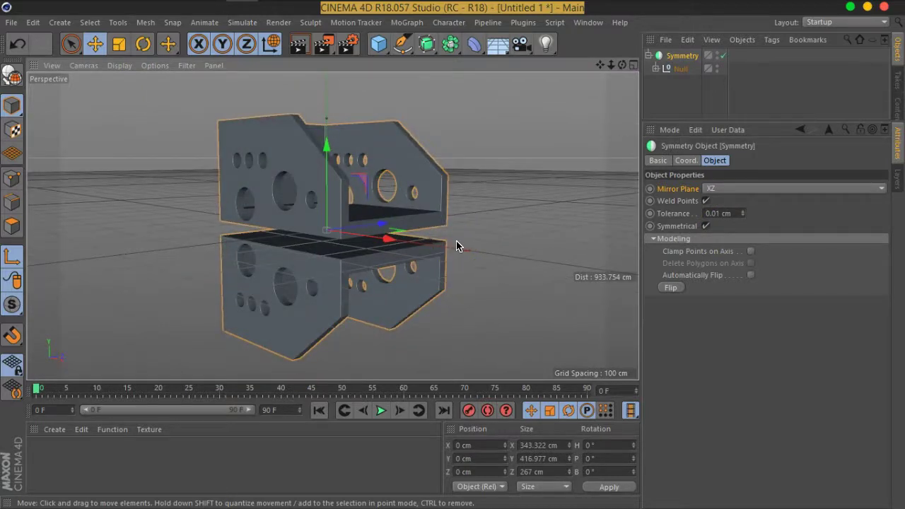
right_click(456, 245)
click(406, 235)
mouse_move(373, 208)
alt+mouse_down()
mouse_move(373, 237)
mouse_move(323, 224)
mouse_move(361, 258)
alt+mouse_up()
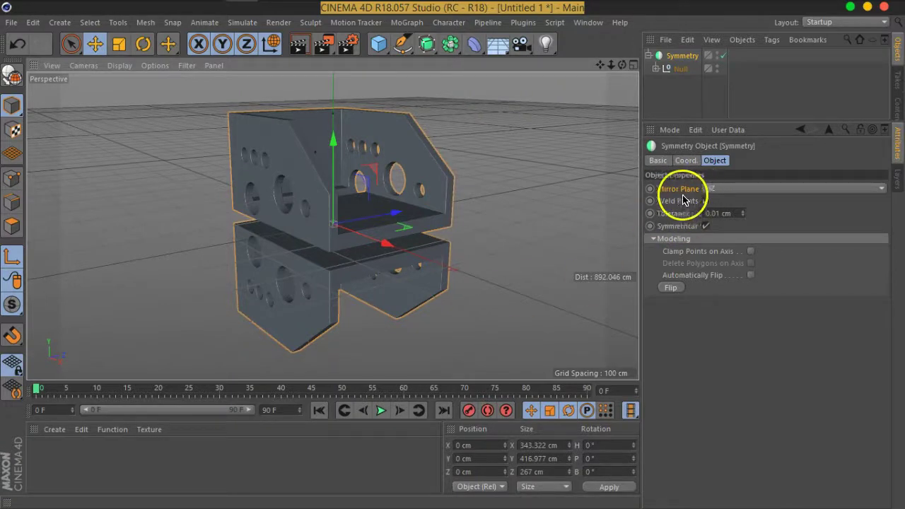
mouse_move(474, 236)
alt+mouse_down()
mouse_move(354, 214)
mouse_move(416, 194)
mouse_move(323, 217)
alt+mouse_up()
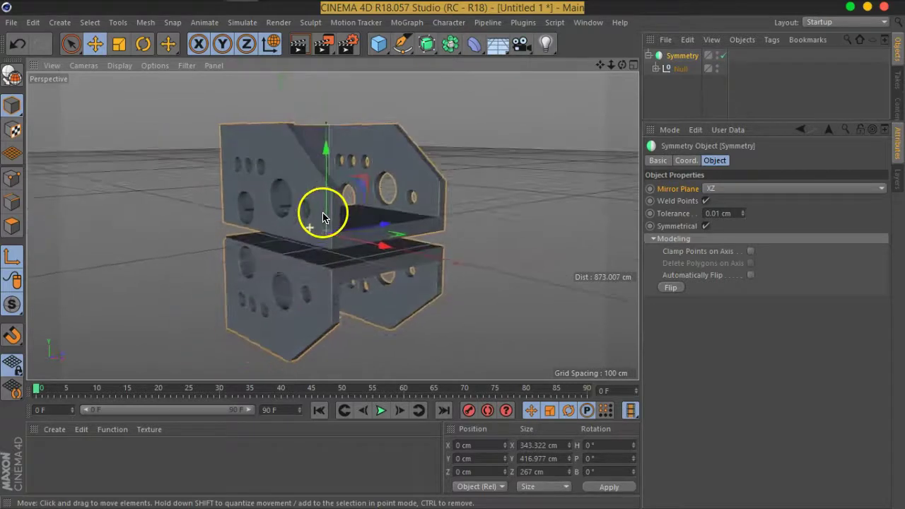
Step: Raise the Null along Y to 15.172 cm so the two halves overlap
click(669, 67)
mouse_move(324, 159)
mouse_down()
mouse_move(325, 174)
mouse_move(326, 161)
mouse_up()
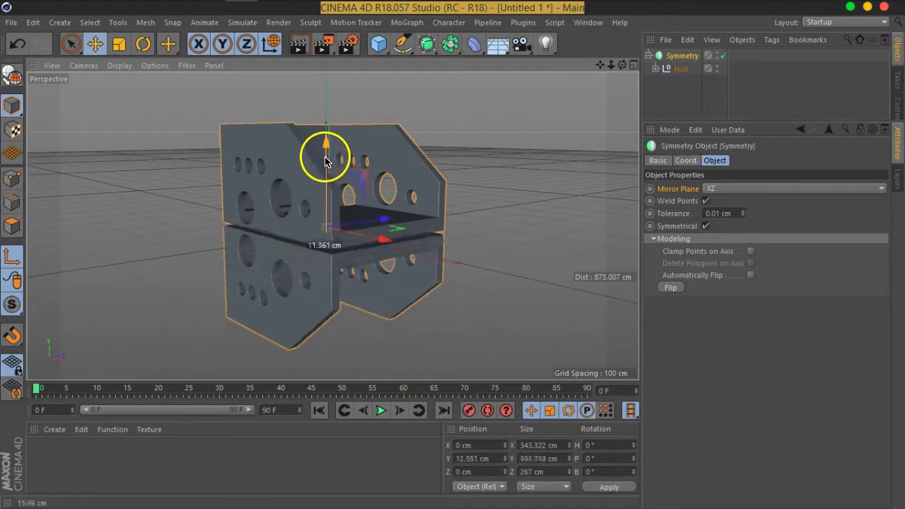
mouse_move(325, 161)
mouse_down()
mouse_move(354, 243)
mouse_move(550, 243)
mouse_move(360, 247)
mouse_move(333, 272)
mouse_move(431, 191)
mouse_move(410, 212)
mouse_up()
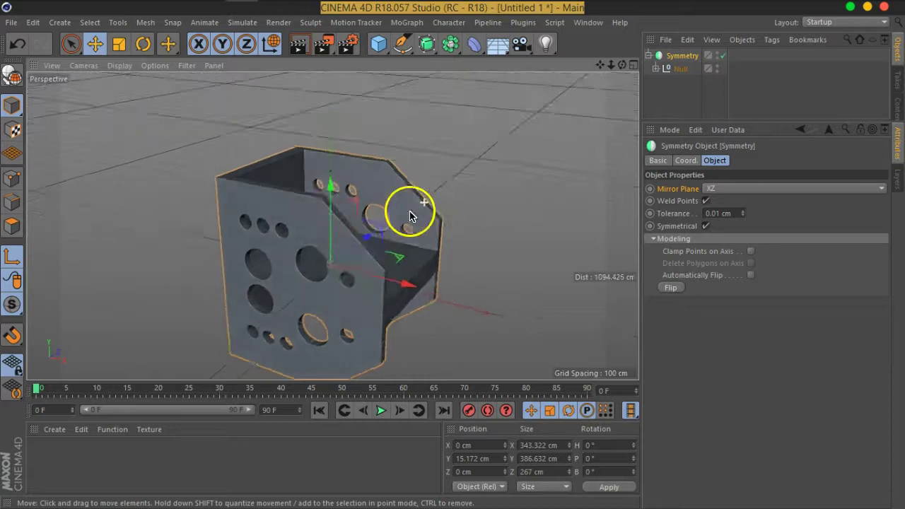
Step: Add Symmetry.1 on the ZY plane and nest the first Symmetry inside it
drag(448, 42, 619, 114)
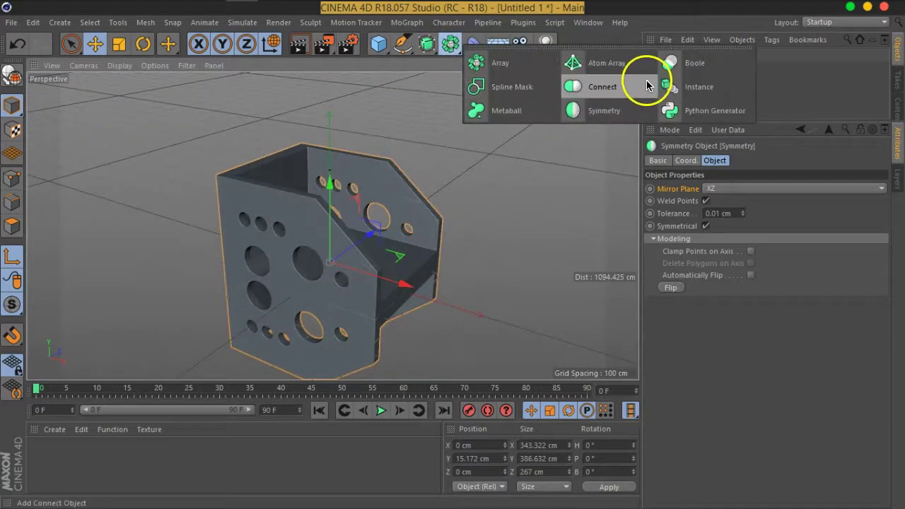
mouse_move(679, 56)
mouse_down()
mouse_move(682, 74)
mouse_move(677, 61)
mouse_up()
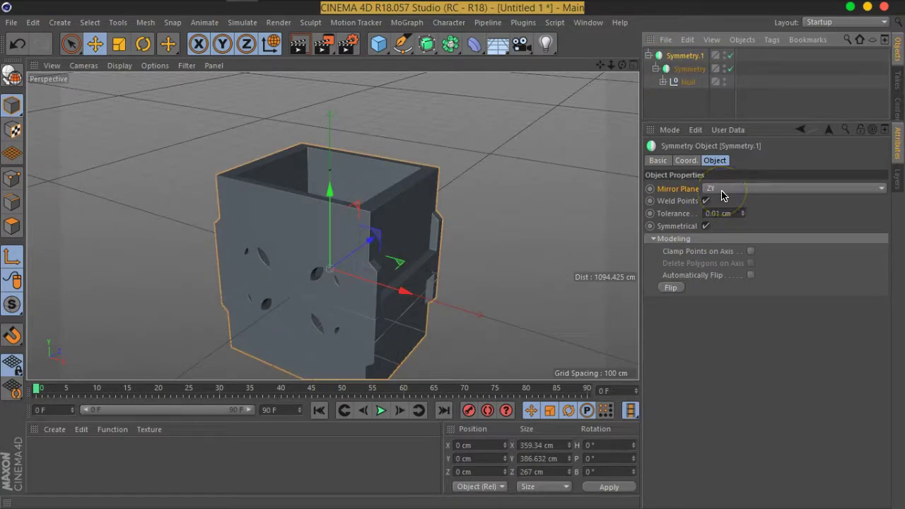
alt+middle_drag(440, 259, 488, 228)
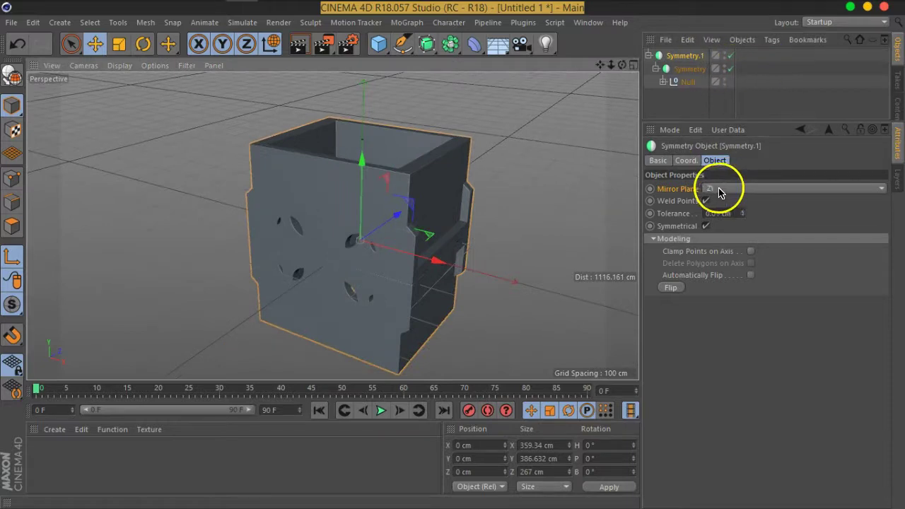
Step: Slide the inner object along X and lift it to Y 203.838 cm to separate the copies
mouse_move(437, 263)
mouse_down()
mouse_move(359, 249)
mouse_move(611, 233)
mouse_move(485, 275)
mouse_move(332, 252)
mouse_move(283, 212)
mouse_up()
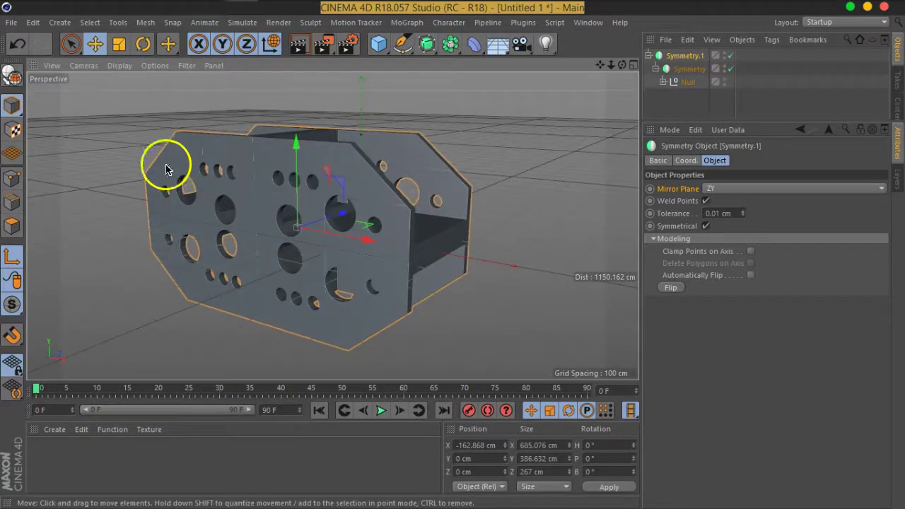
drag(299, 186, 299, 91)
mouse_move(299, 90)
alt+middle_down()
mouse_move(396, 176)
mouse_move(437, 273)
alt+middle_up()
mouse_move(437, 273)
alt+mouse_down()
mouse_move(309, 257)
mouse_move(459, 319)
mouse_move(335, 239)
alt+mouse_up()
alt+drag(385, 295, 386, 283)
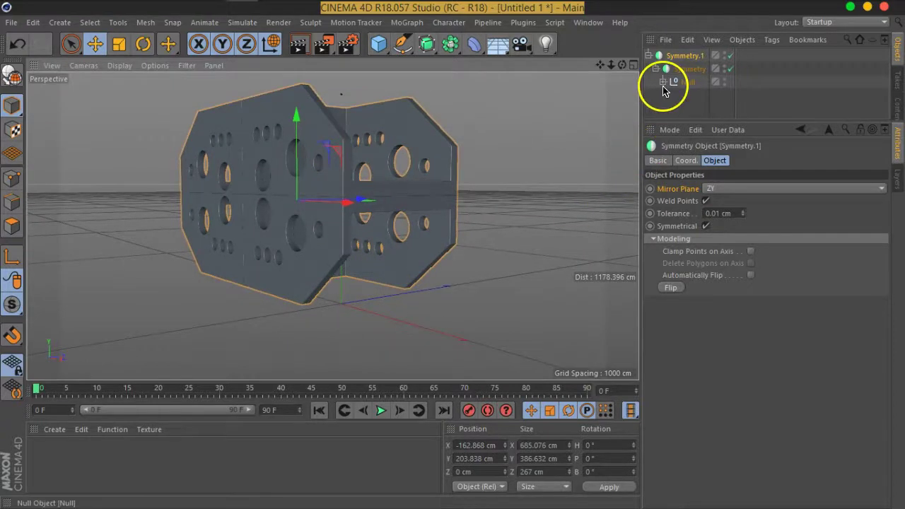
Step: Expand the Null and Boole hierarchy and select the cutter cube named upper
click(685, 82)
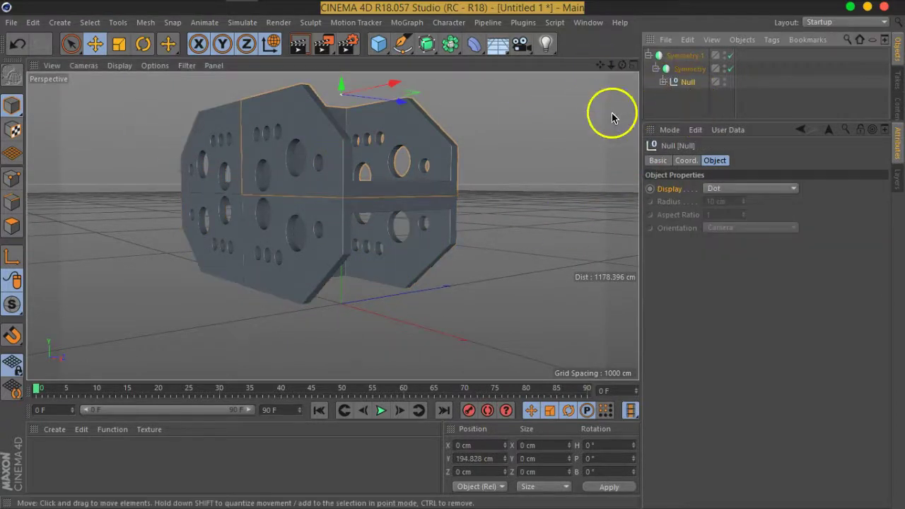
drag(696, 120, 697, 191)
click(663, 82)
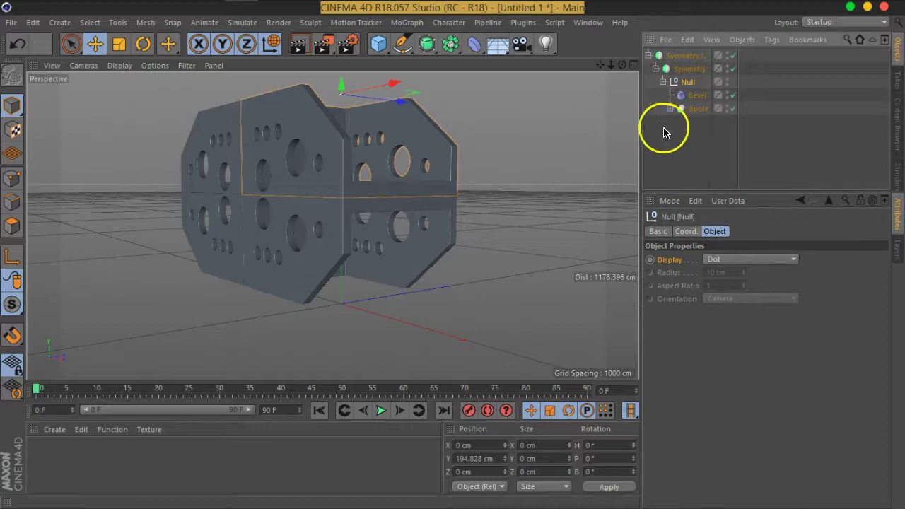
click(696, 95)
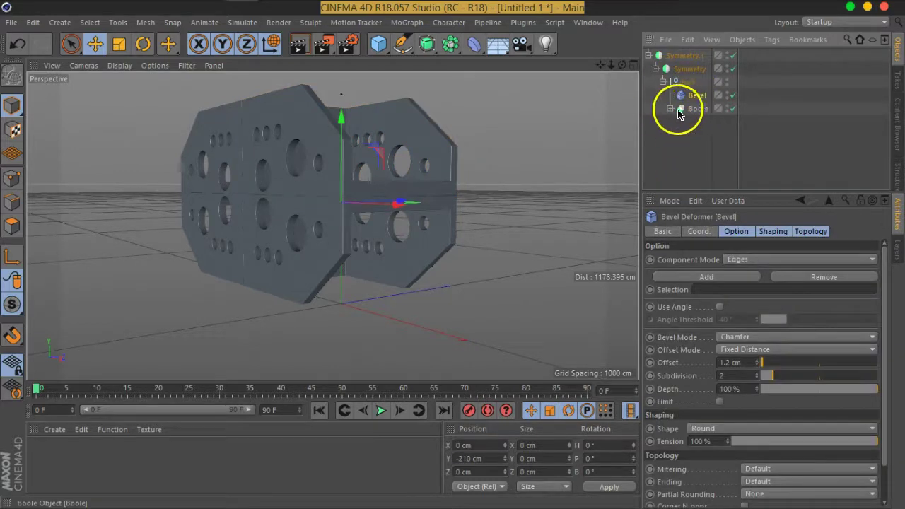
click(670, 108)
click(687, 135)
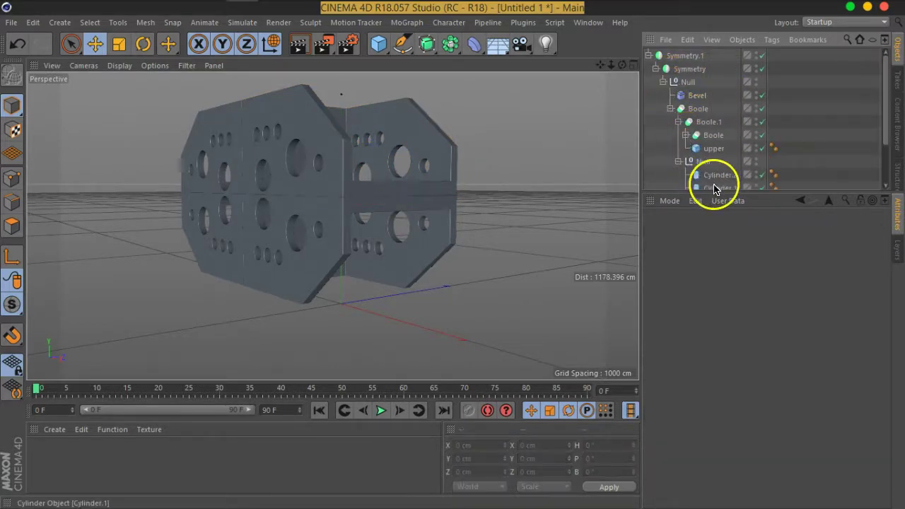
click(712, 150)
mouse_move(495, 198)
alt+mouse_down()
mouse_move(340, 219)
mouse_move(433, 205)
alt+mouse_up()
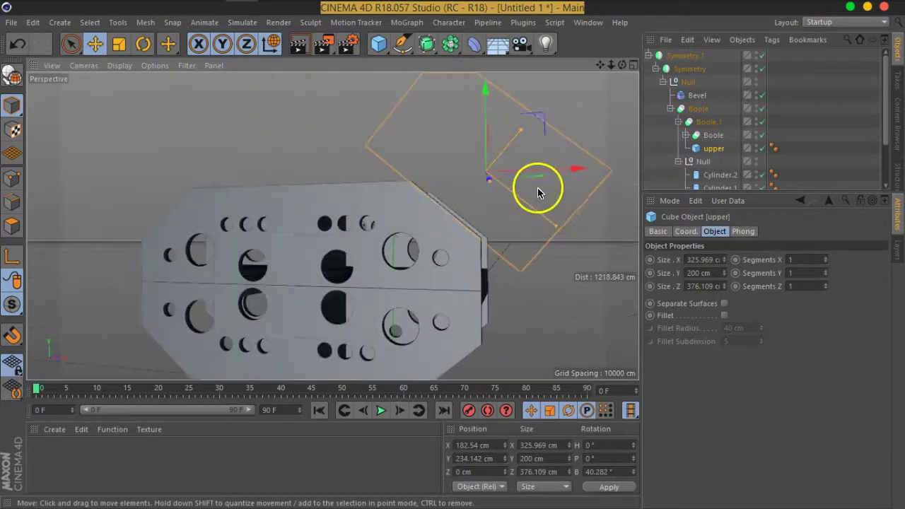
alt+drag(537, 193, 477, 198)
Step: In Object coordinates, slide upper to about X 165.6 cm, Y 214.2 cm
click(272, 44)
drag(479, 127, 479, 136)
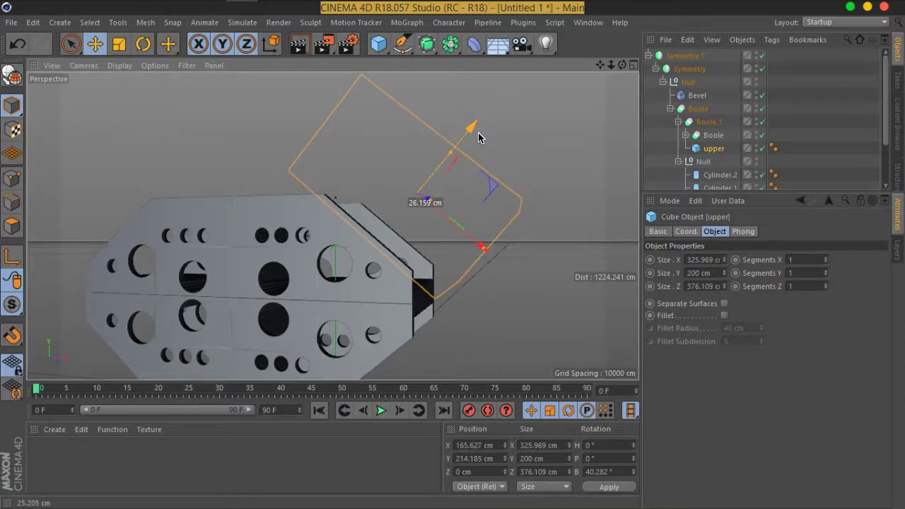
mouse_move(509, 324)
alt+mouse_down()
mouse_move(455, 304)
mouse_move(358, 309)
mouse_move(491, 299)
mouse_move(441, 285)
mouse_move(445, 236)
mouse_move(467, 234)
mouse_move(415, 247)
mouse_move(348, 238)
mouse_move(363, 233)
mouse_move(295, 263)
mouse_move(337, 272)
mouse_move(313, 252)
mouse_move(344, 247)
alt+mouse_up()
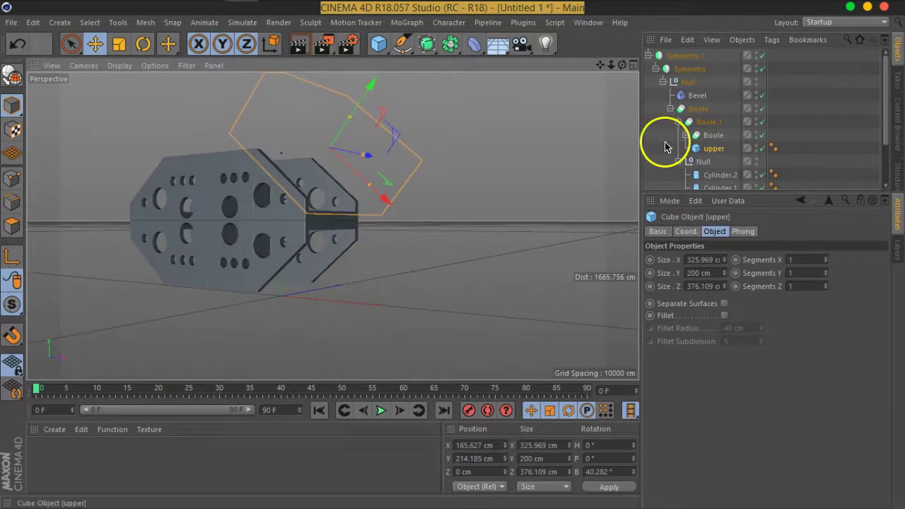
Step: Collapse the object hierarchy and look through the primitive and spline lists without adding anything
click(648, 55)
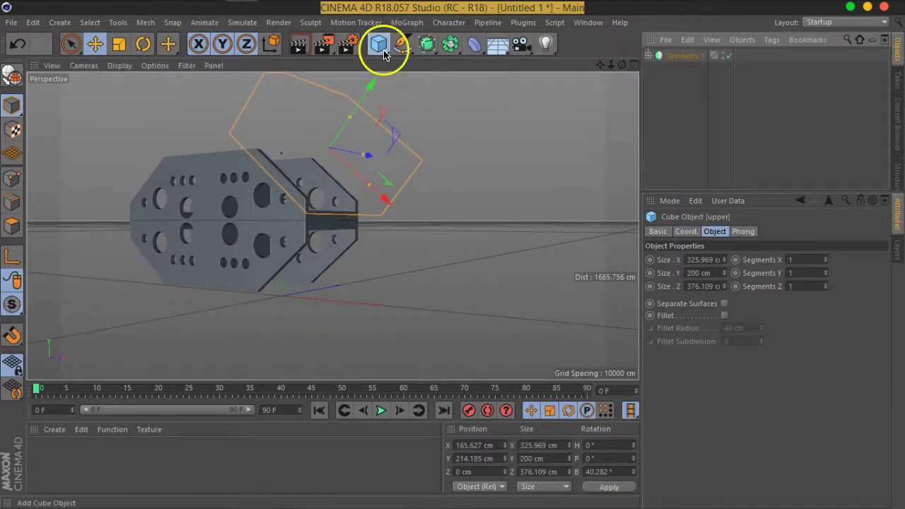
drag(382, 44, 577, 117)
click(420, 238)
alt+drag(420, 238, 381, 214)
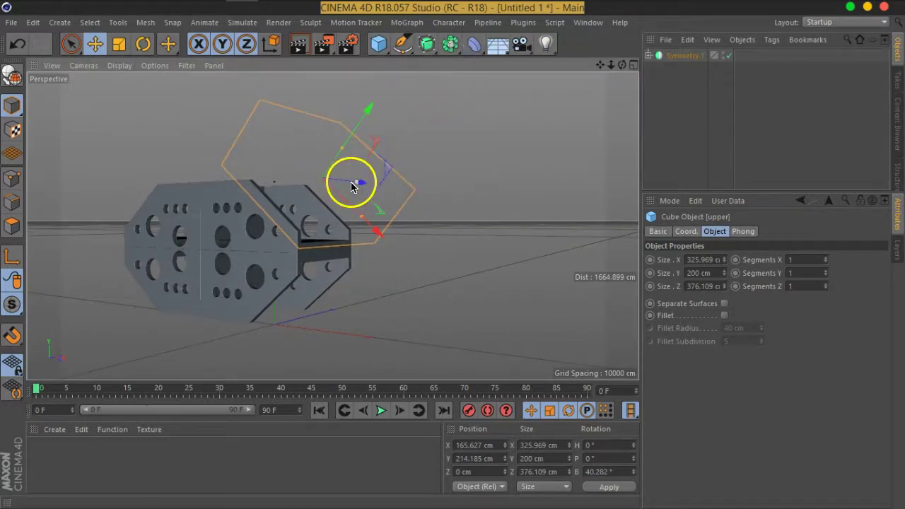
alt+drag(353, 182, 347, 210)
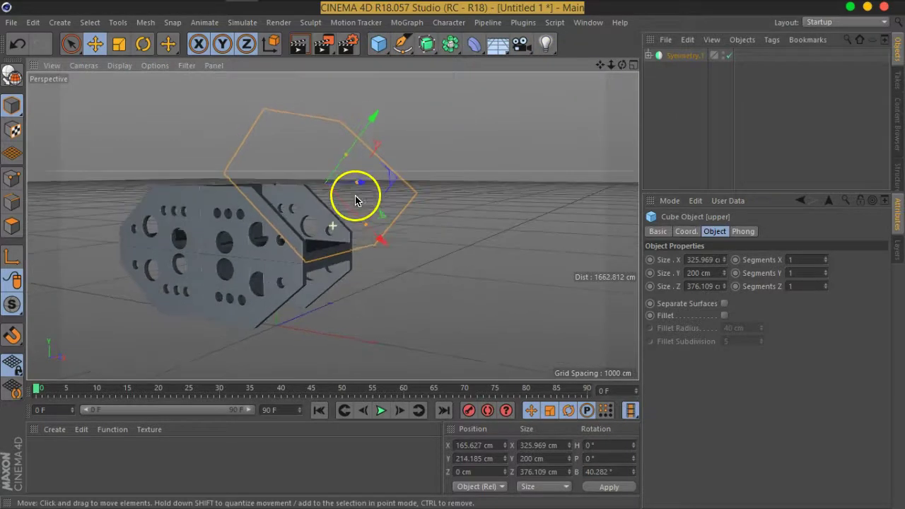
click(403, 44)
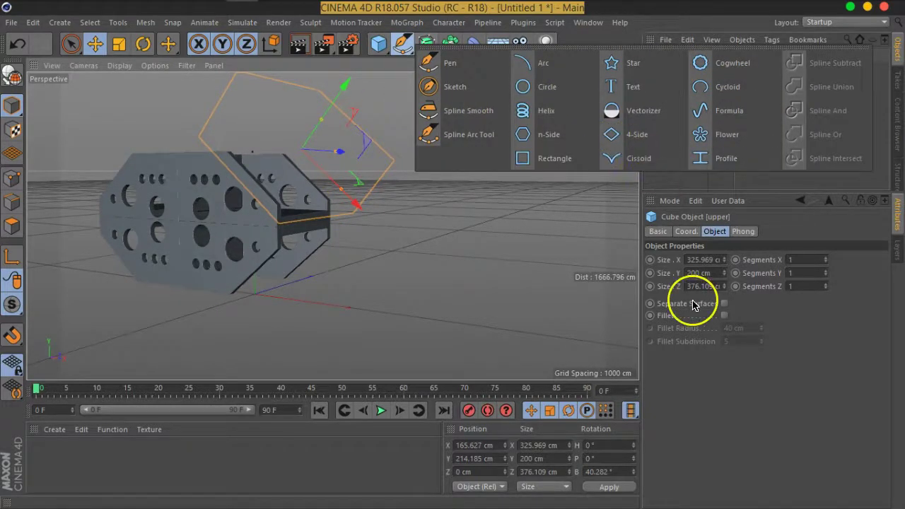
click(457, 209)
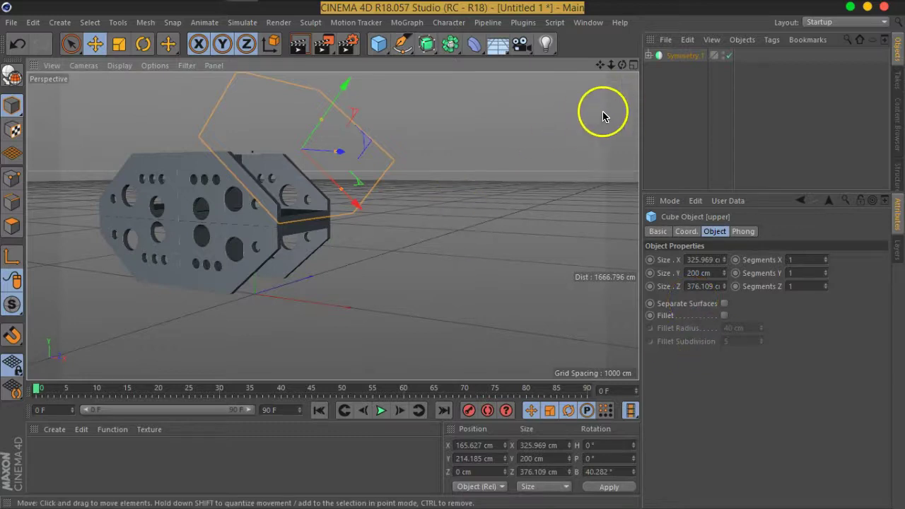
Step: Add a 200 cm Circle spline and move it to about X 505 cm, Y 192.5 cm
click(402, 44)
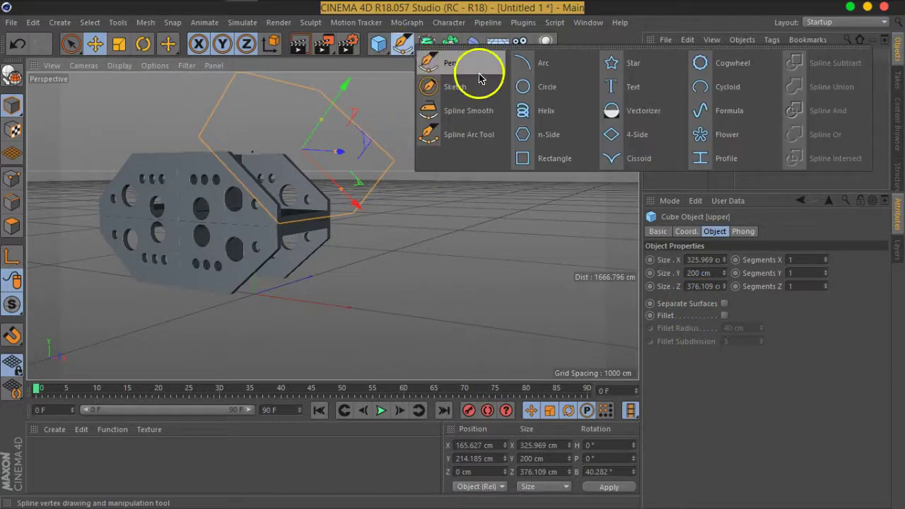
click(523, 92)
drag(323, 307, 481, 315)
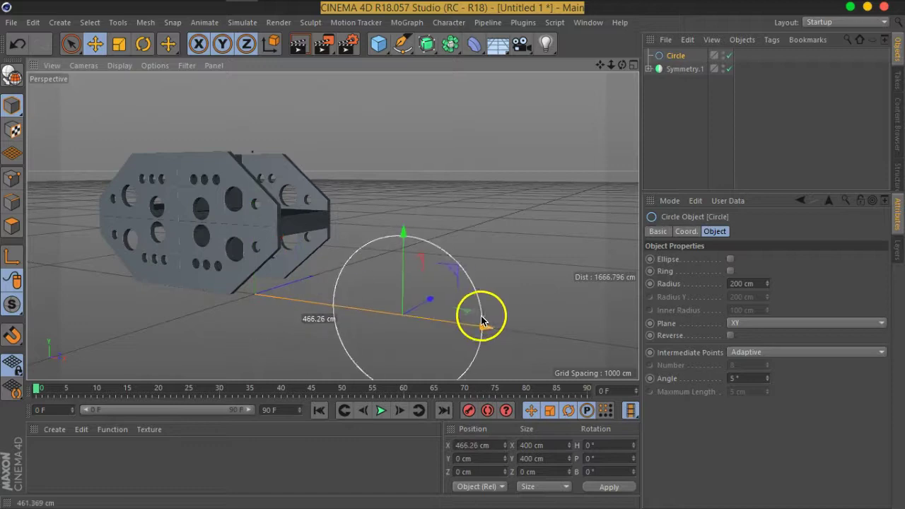
mouse_move(434, 268)
mouse_down()
mouse_move(420, 247)
mouse_move(430, 178)
mouse_up()
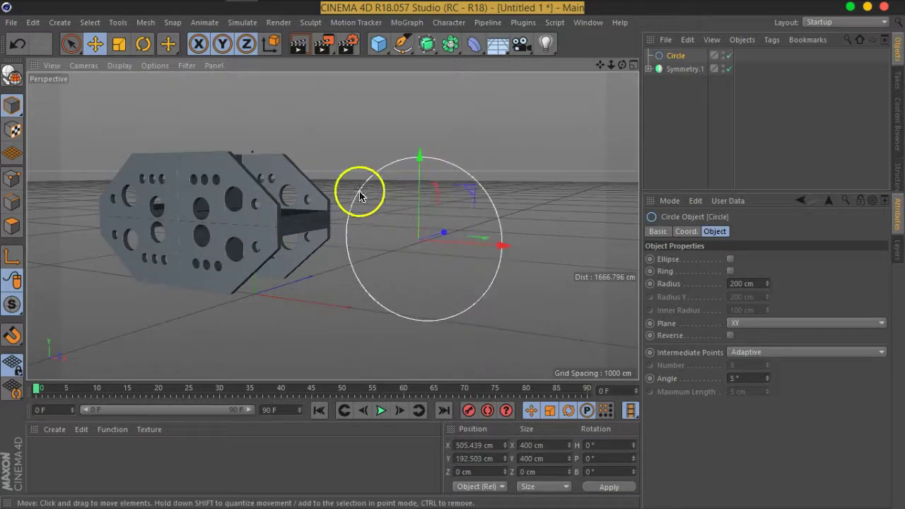
alt+drag(360, 190, 361, 238)
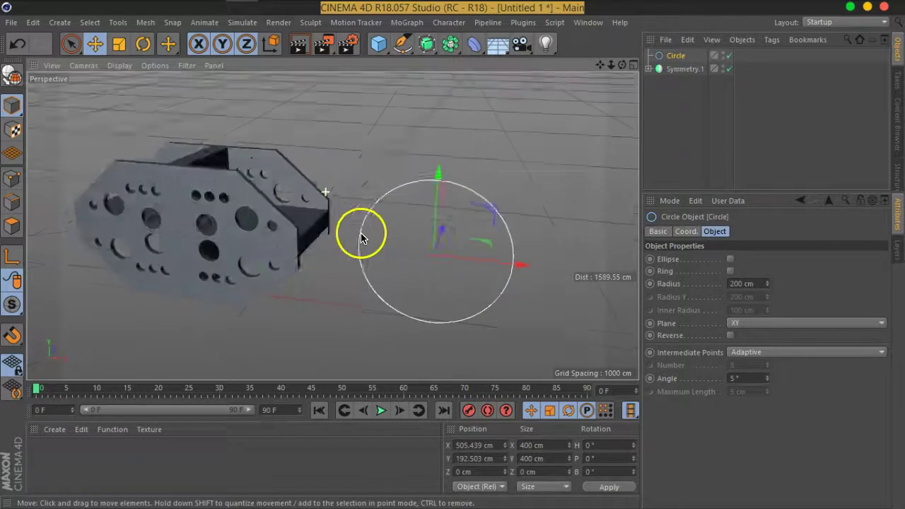
Step: Hide Symmetry.1 in the viewport by setting its visibility dot to red
click(723, 66)
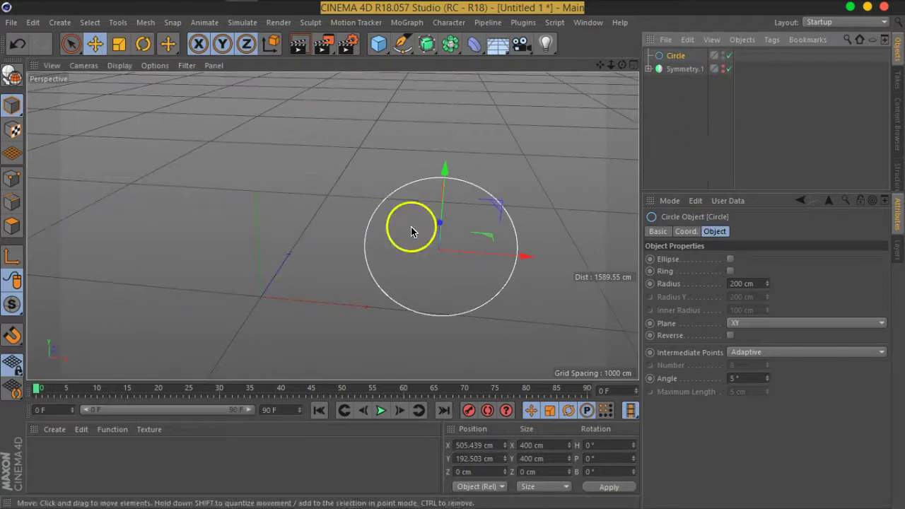
alt+drag(412, 229, 429, 134)
click(405, 56)
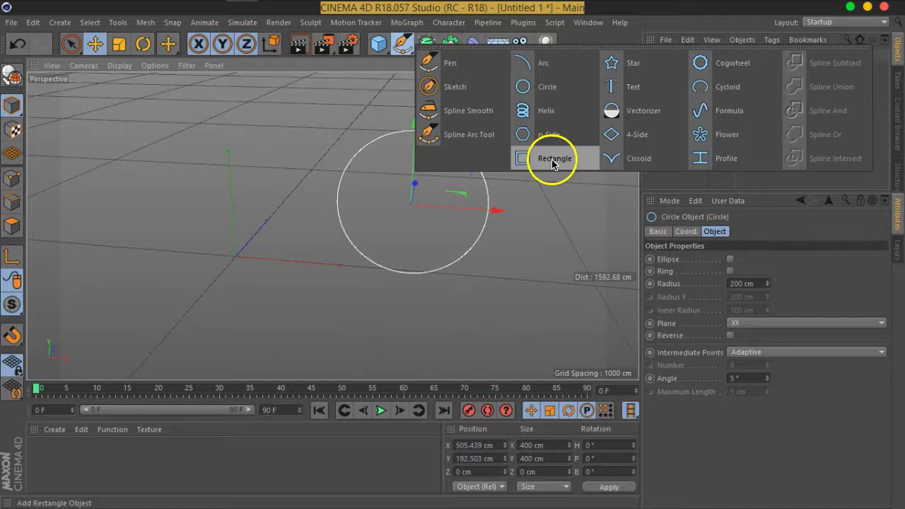
Step: Add a Rectangle spline sized 666 cm wide by 236 cm high
click(552, 158)
drag(771, 280, 789, 357)
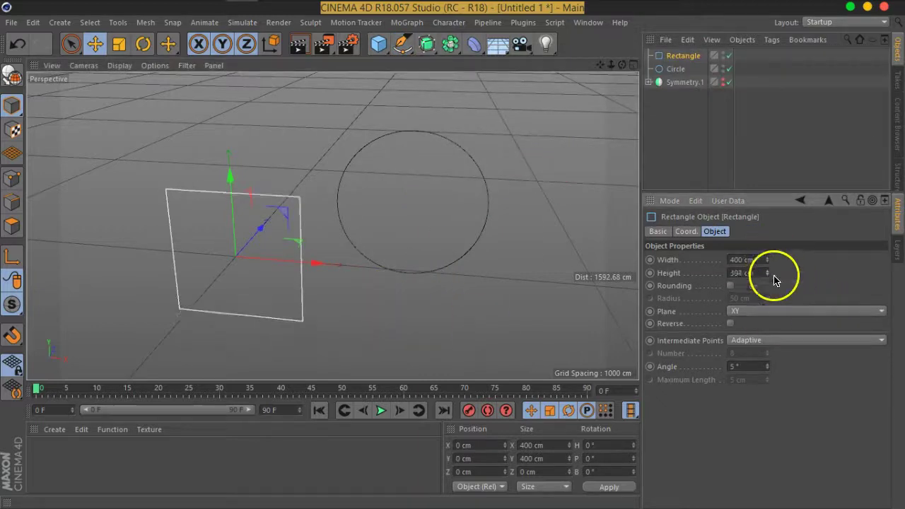
drag(764, 258, 768, 81)
alt+middle_drag(364, 304, 414, 297)
Step: Move the rectangle up and right so its right end overlaps the circle
mouse_move(414, 297)
alt+mouse_down()
mouse_move(473, 264)
mouse_move(453, 247)
mouse_move(444, 252)
alt+mouse_up()
mouse_move(317, 216)
mouse_down()
mouse_move(334, 133)
mouse_move(384, 271)
mouse_move(293, 210)
mouse_up()
mouse_move(448, 182)
alt+mouse_down()
mouse_move(327, 259)
mouse_move(287, 142)
alt+mouse_up()
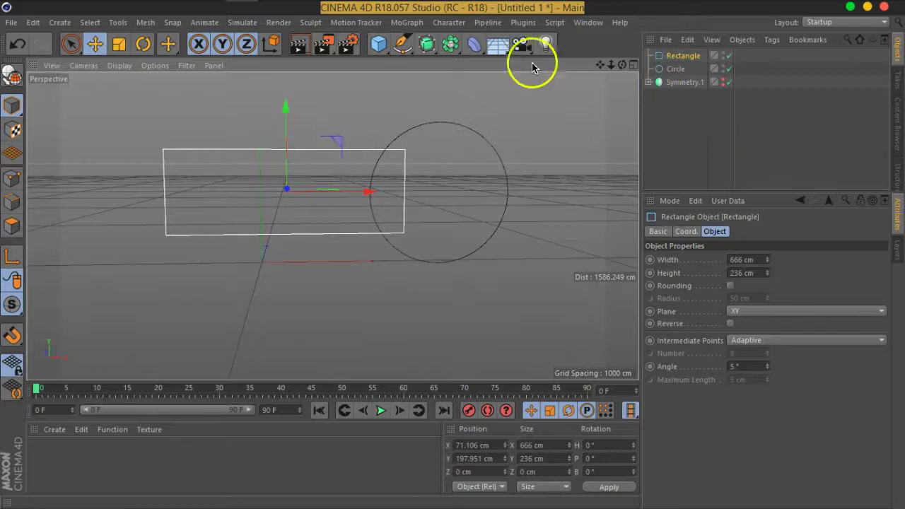
Step: Add a Spline Mask and place the Rectangle and Circle inside it
click(450, 44)
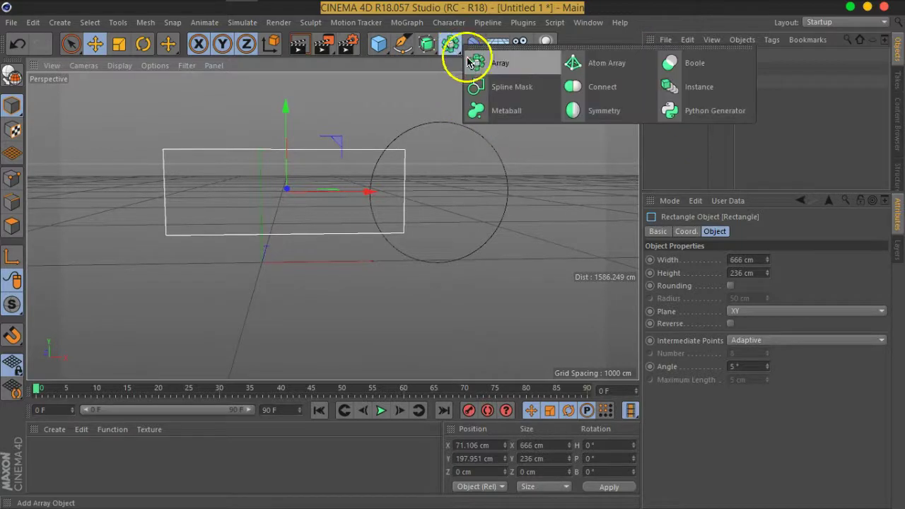
click(513, 90)
drag(670, 68, 677, 56)
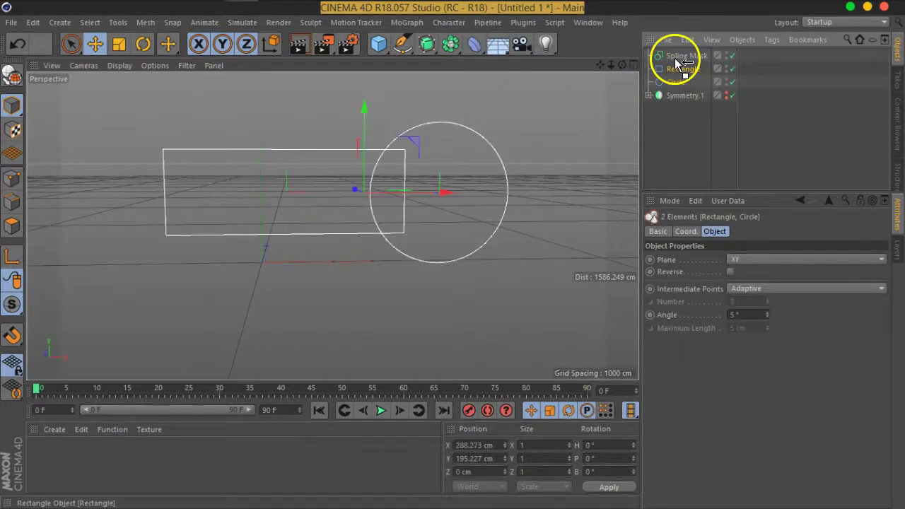
click(677, 56)
alt+drag(505, 217, 568, 211)
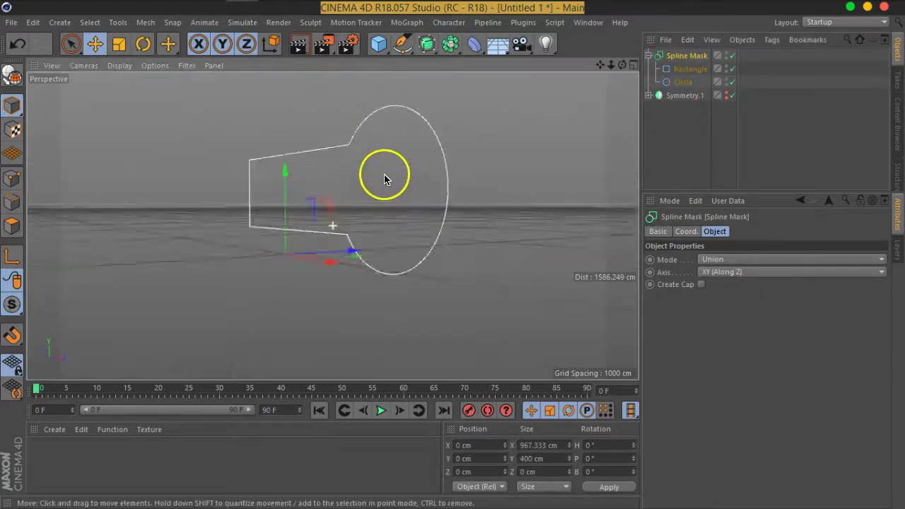
Step: Try the Spline Mask modes A subtract B, B subtract A, And, Or, Intersection, then settle on Union
click(728, 261)
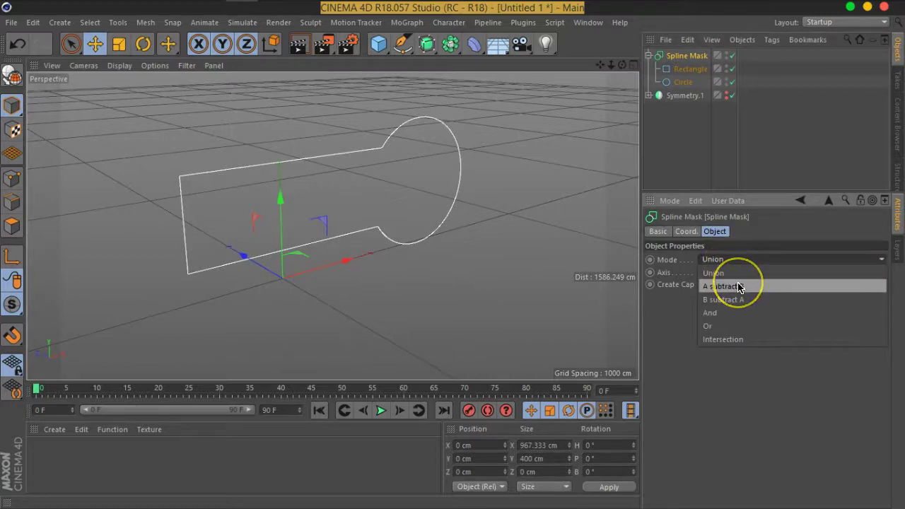
click(739, 287)
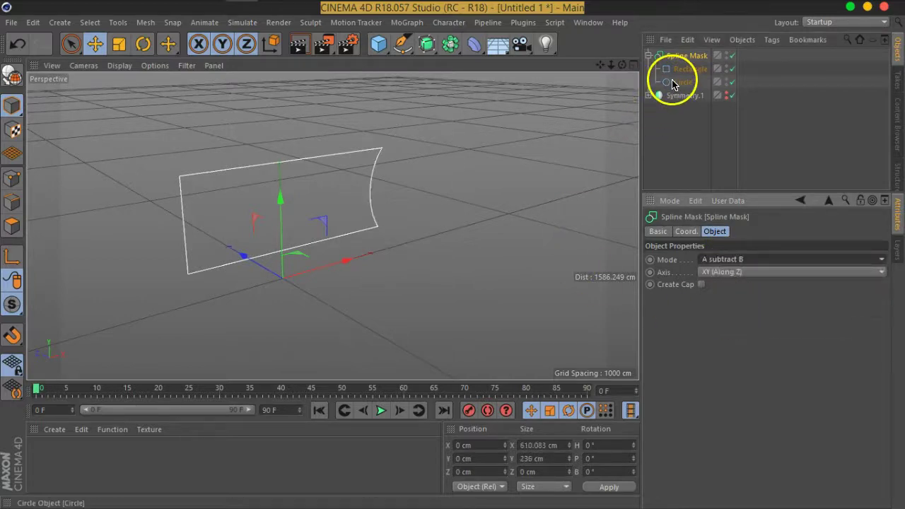
click(734, 266)
click(737, 299)
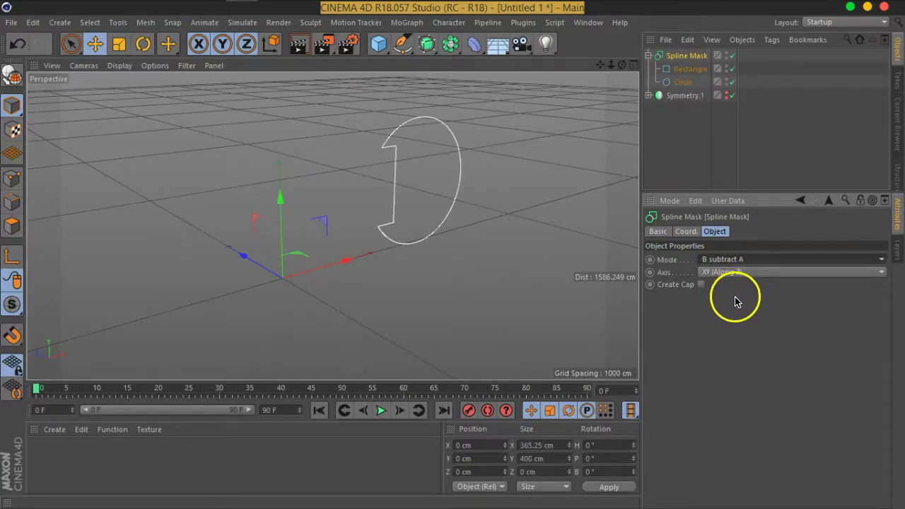
click(748, 265)
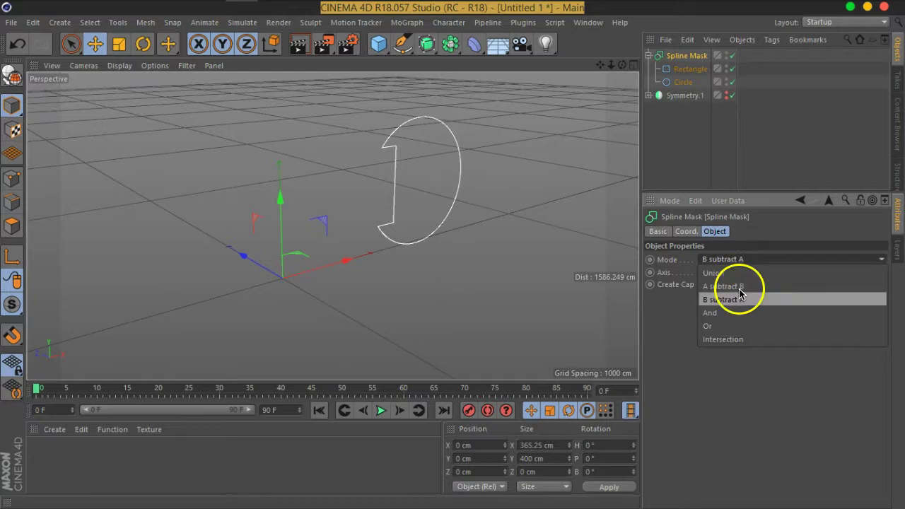
click(740, 313)
click(736, 260)
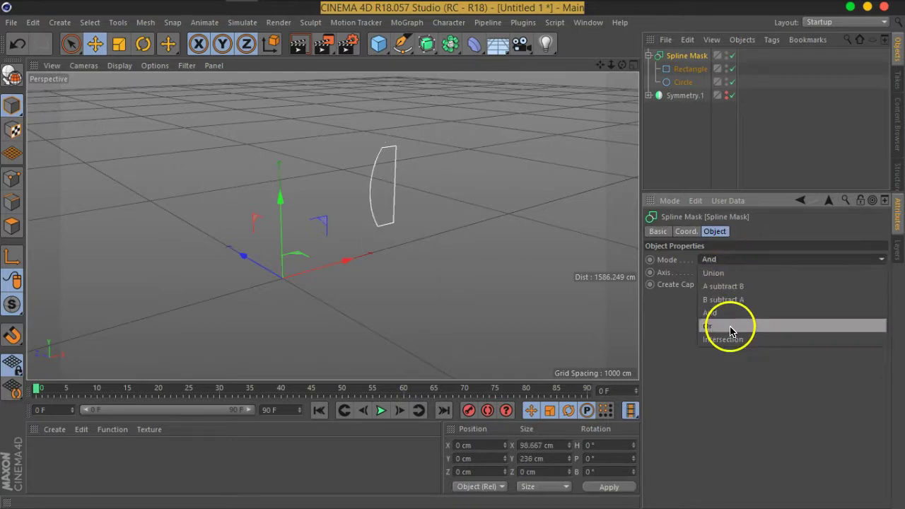
click(729, 327)
click(732, 262)
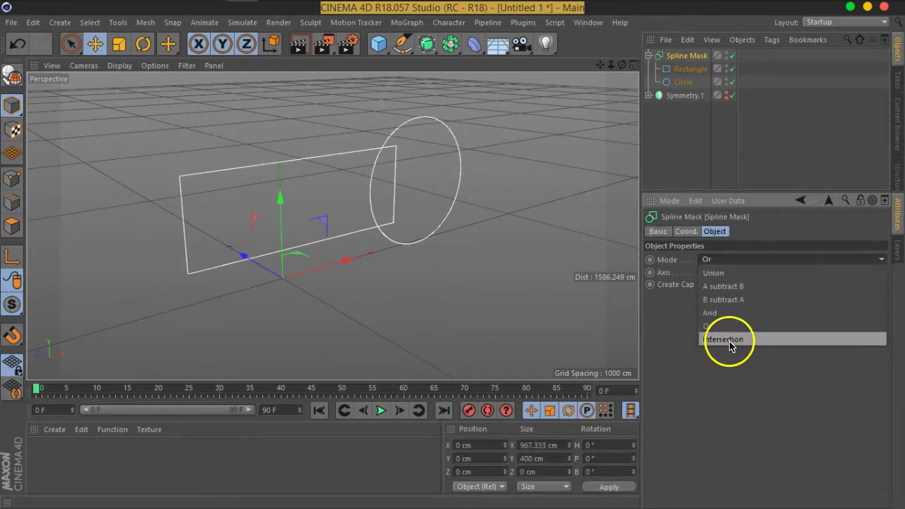
click(731, 343)
click(717, 262)
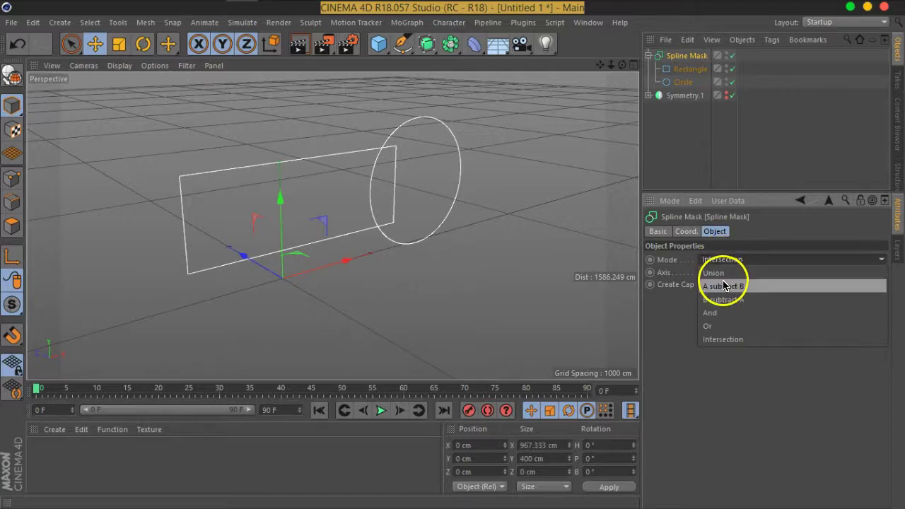
click(722, 262)
mouse_move(463, 247)
alt+mouse_down()
mouse_move(397, 200)
mouse_move(481, 202)
alt+mouse_up()
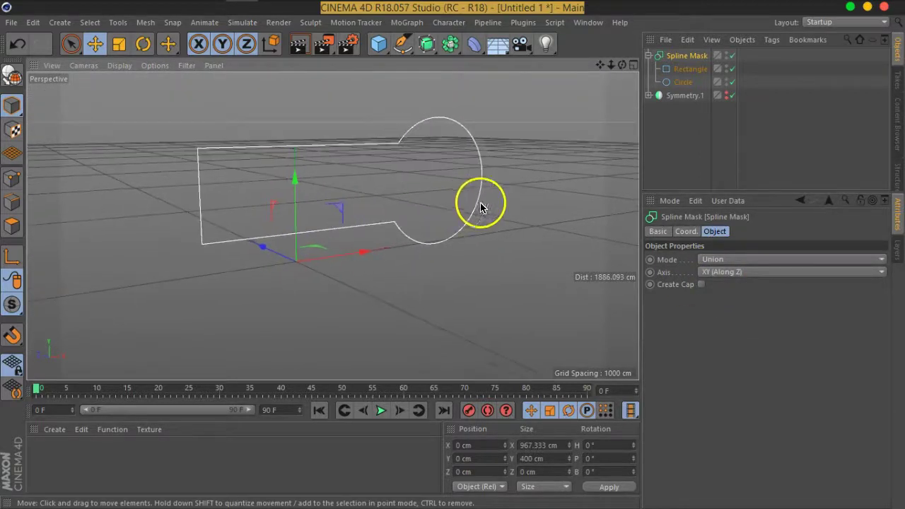
Step: Reduce the Rectangle's height to 167 cm
click(680, 69)
mouse_move(771, 276)
mouse_down()
mouse_move(778, 354)
mouse_move(753, 283)
mouse_up()
click(649, 55)
mouse_move(408, 238)
alt+mouse_down()
mouse_move(331, 230)
mouse_move(326, 215)
alt+mouse_up()
Step: Maximize the front view and zoom in on the key shape
click(634, 65)
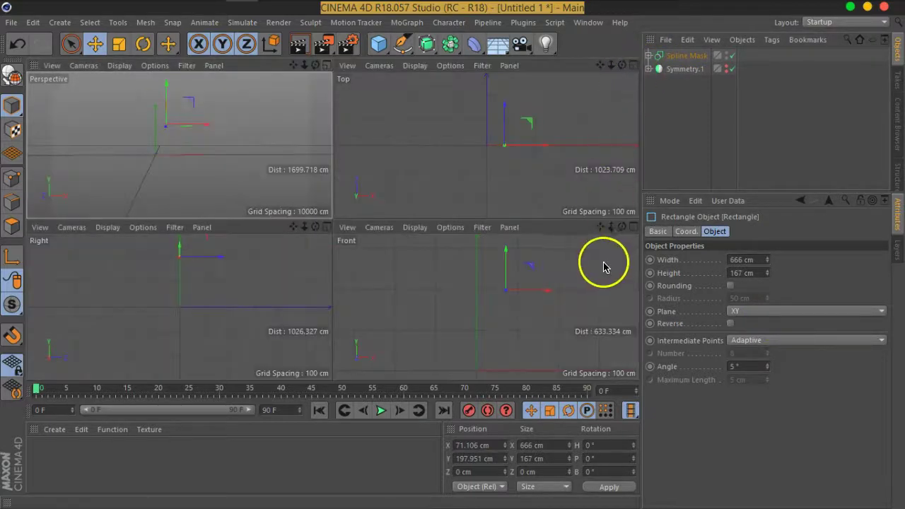
click(634, 228)
scroll(378, 198, down, 5)
scroll(370, 192, up, 2)
scroll(388, 212, up, 2)
scroll(318, 200, up, 2)
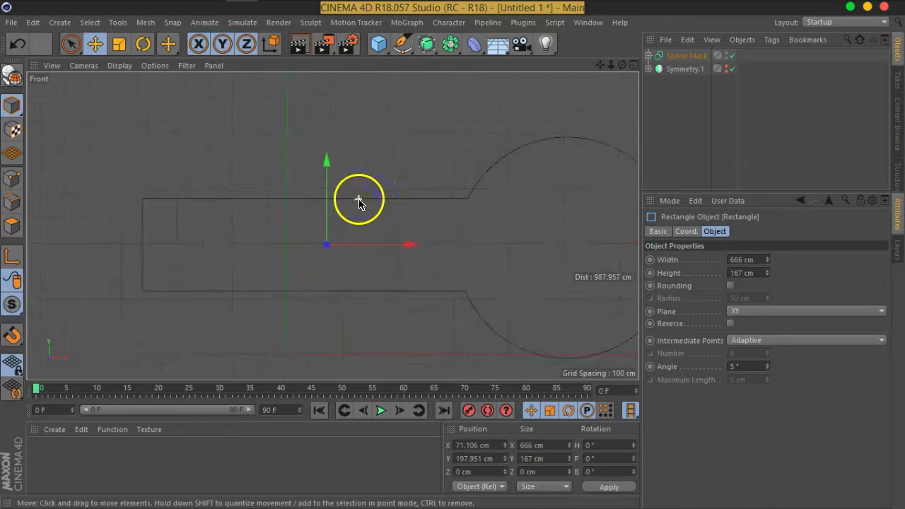
Step: Draw a closed Pen spline over the shaft with jagged teeth on top and straight sides and bottom
click(400, 45)
click(430, 62)
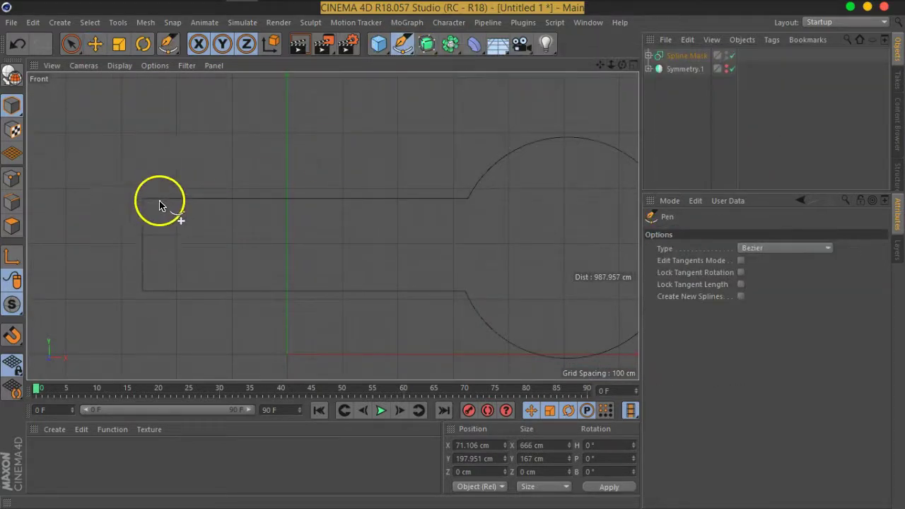
click(153, 212)
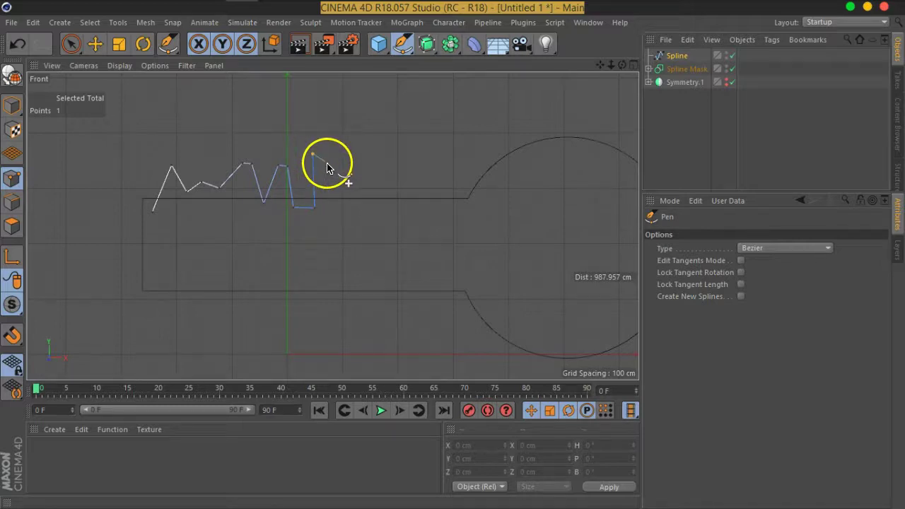
drag(340, 196, 348, 201)
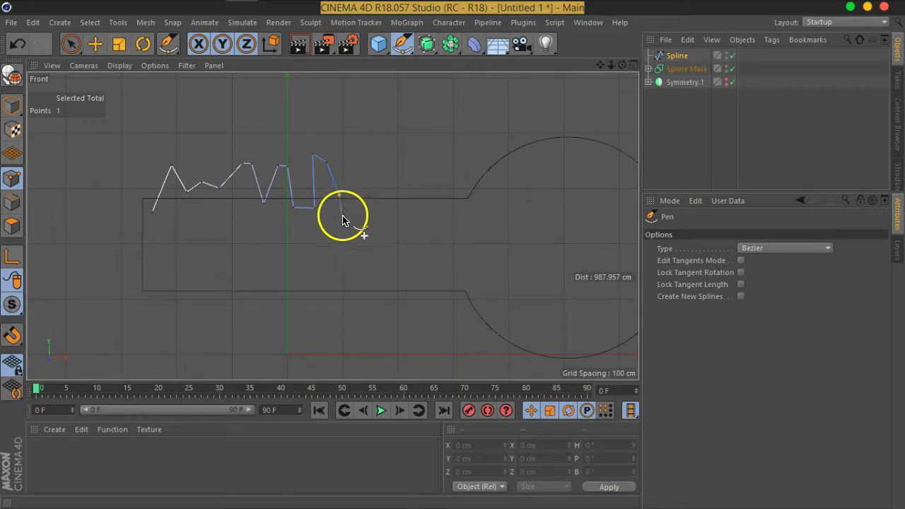
click(341, 210)
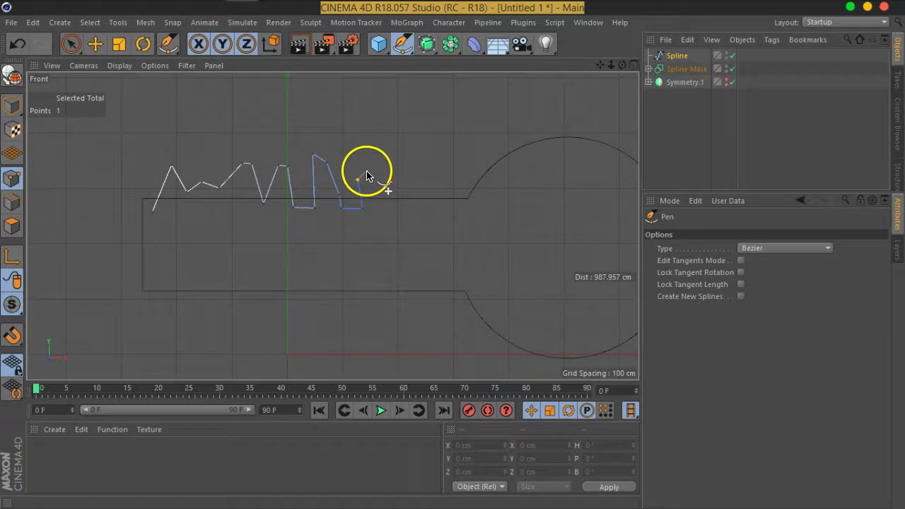
click(389, 208)
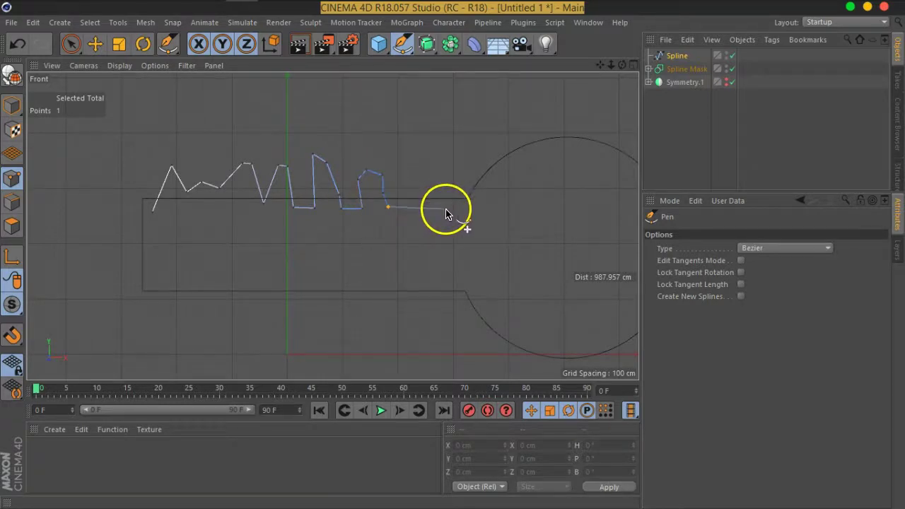
click(445, 209)
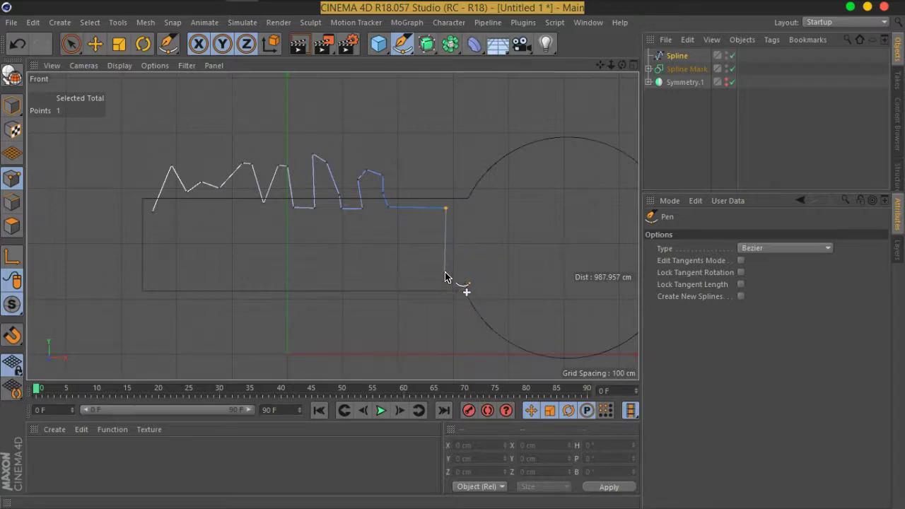
click(446, 299)
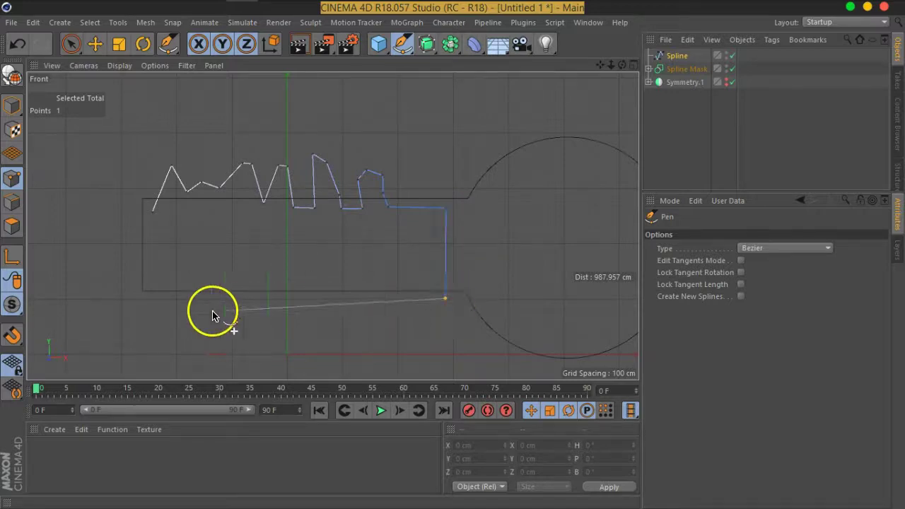
click(151, 304)
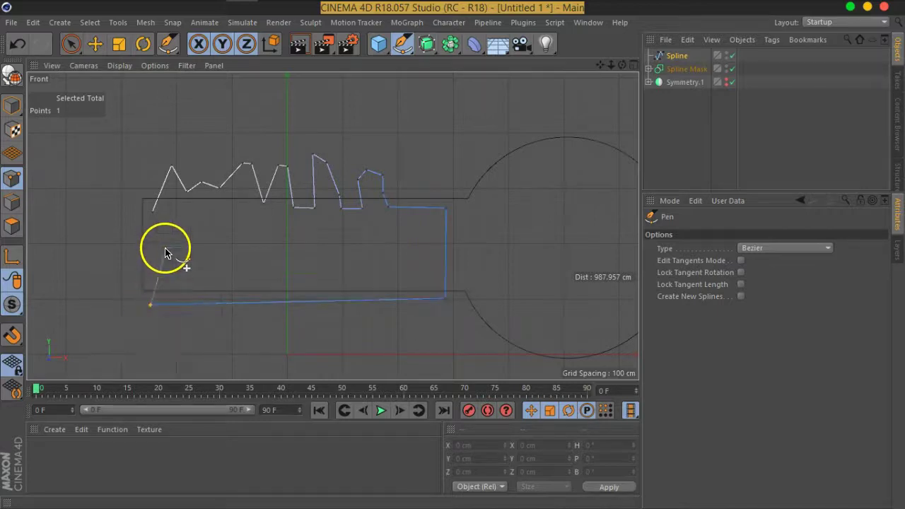
click(154, 210)
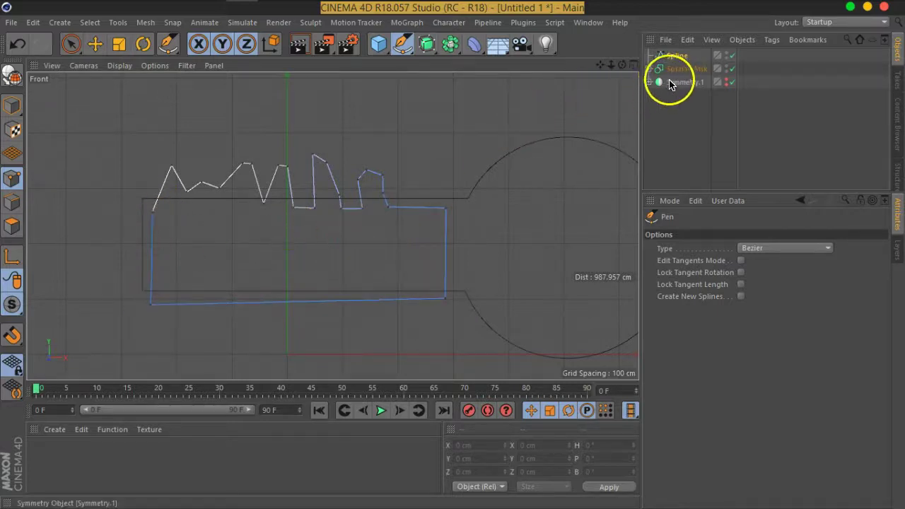
Step: Nest the first Spline Mask and the jagged spline in a new Spline Mask.1, then maximize the perspective view
click(441, 48)
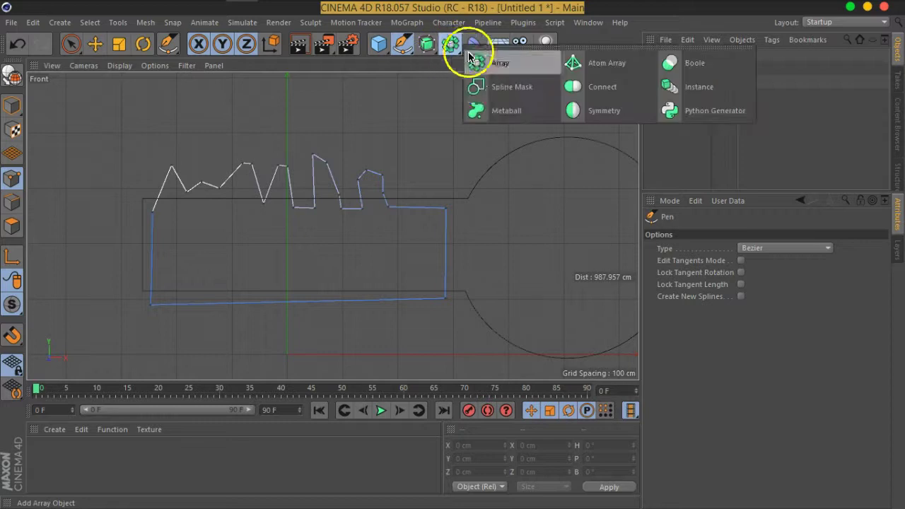
click(488, 89)
drag(691, 83, 688, 55)
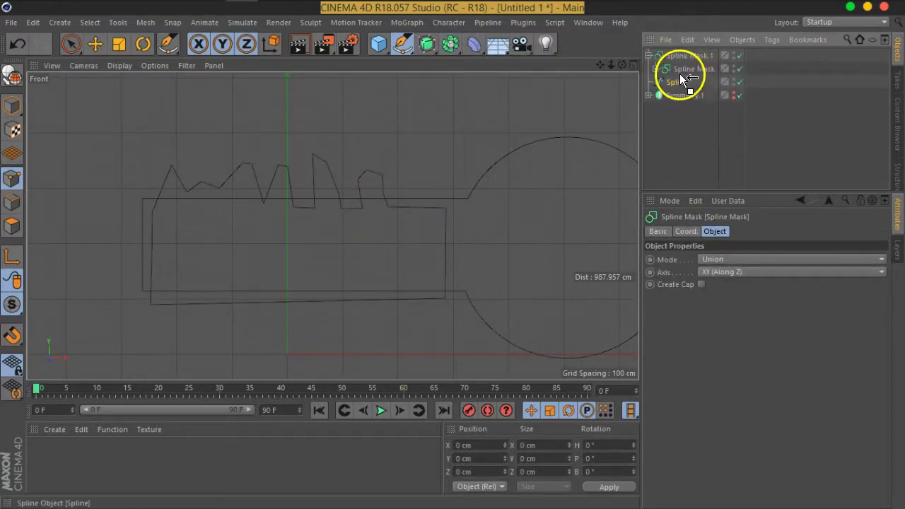
click(683, 81)
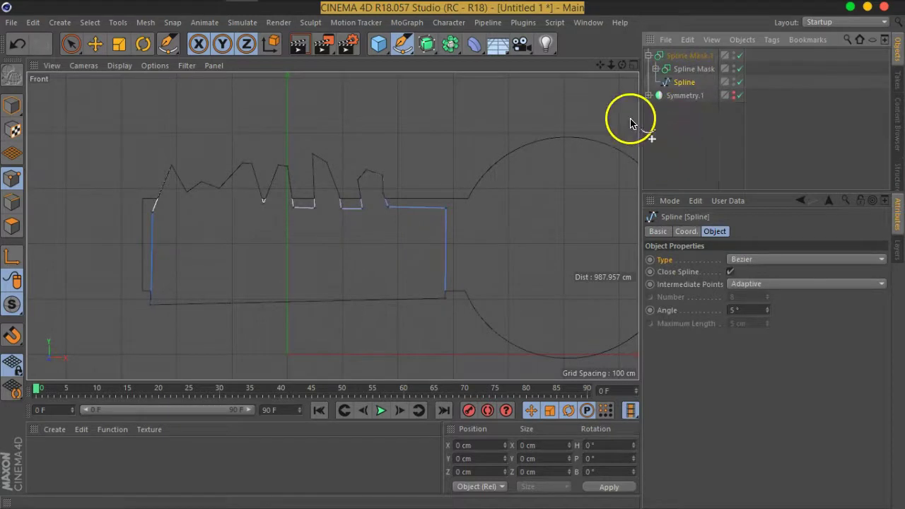
click(683, 55)
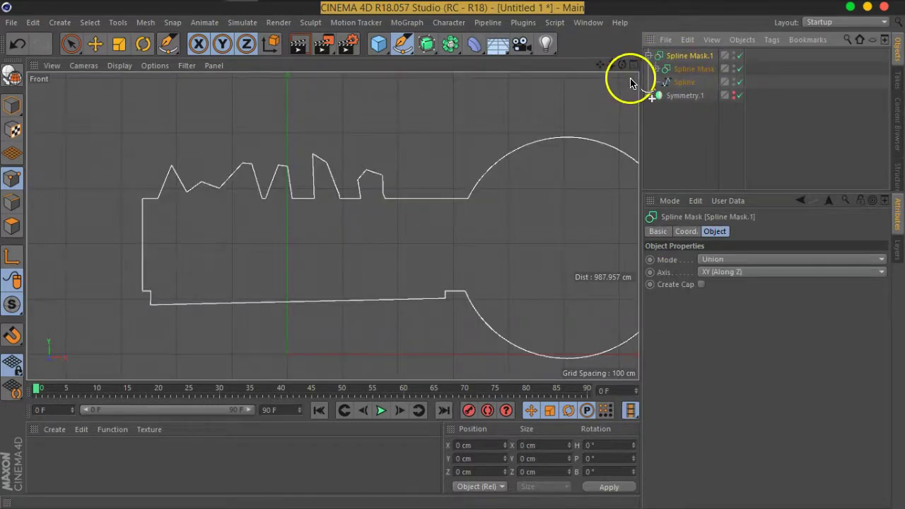
click(633, 66)
click(326, 65)
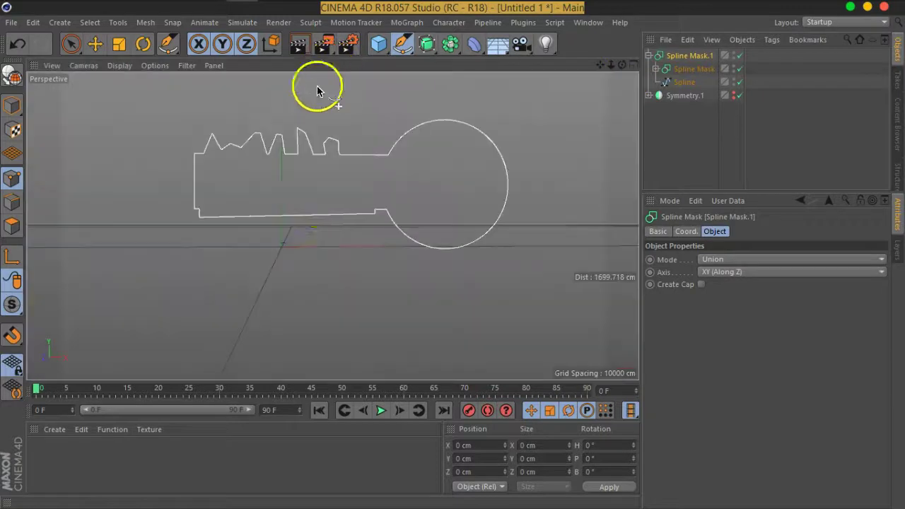
scroll(297, 199, up, 2)
scroll(296, 196, up, 2)
scroll(297, 196, up, 2)
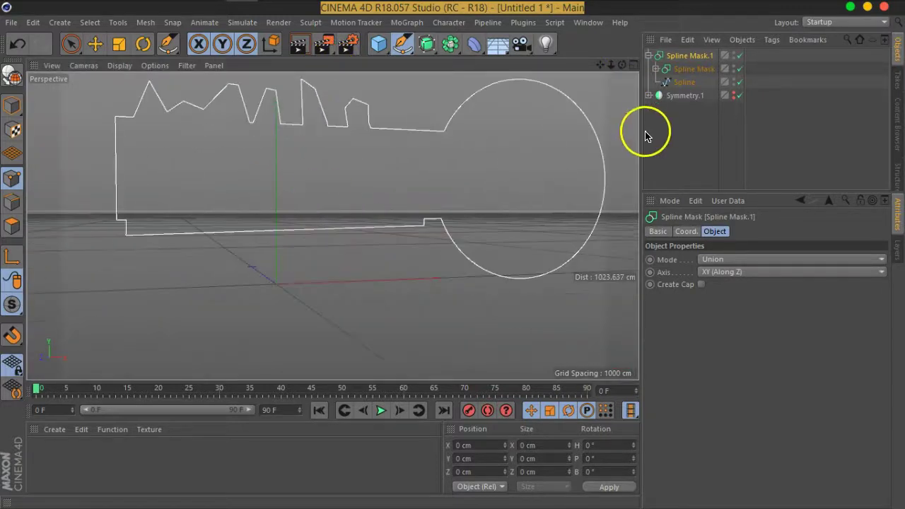
Step: In Point mode, raise the jagged spline's two bottom points slightly on Y
click(680, 82)
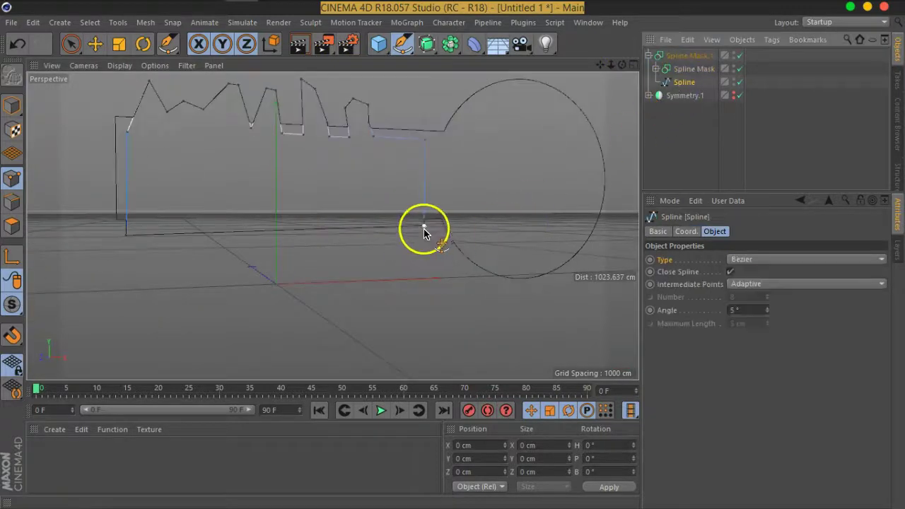
click(71, 44)
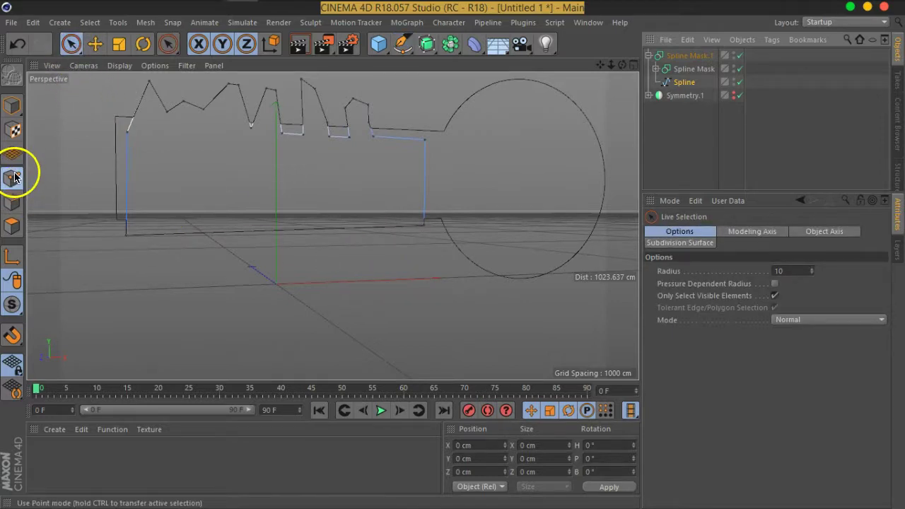
click(423, 227)
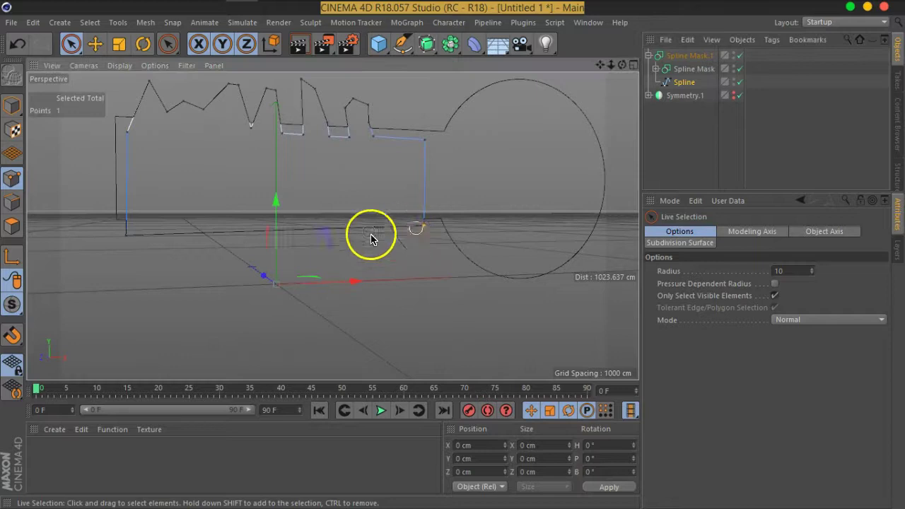
drag(292, 186, 283, 152)
click(680, 142)
mouse_move(394, 216)
alt+mouse_down()
mouse_move(440, 202)
mouse_move(358, 205)
mouse_move(429, 218)
mouse_move(478, 243)
mouse_move(390, 176)
mouse_move(353, 233)
mouse_move(444, 206)
mouse_move(212, 216)
mouse_move(438, 202)
mouse_move(315, 205)
alt+mouse_up()
mouse_move(315, 203)
alt+right_down()
mouse_move(359, 233)
mouse_move(335, 231)
mouse_move(432, 241)
alt+right_up()
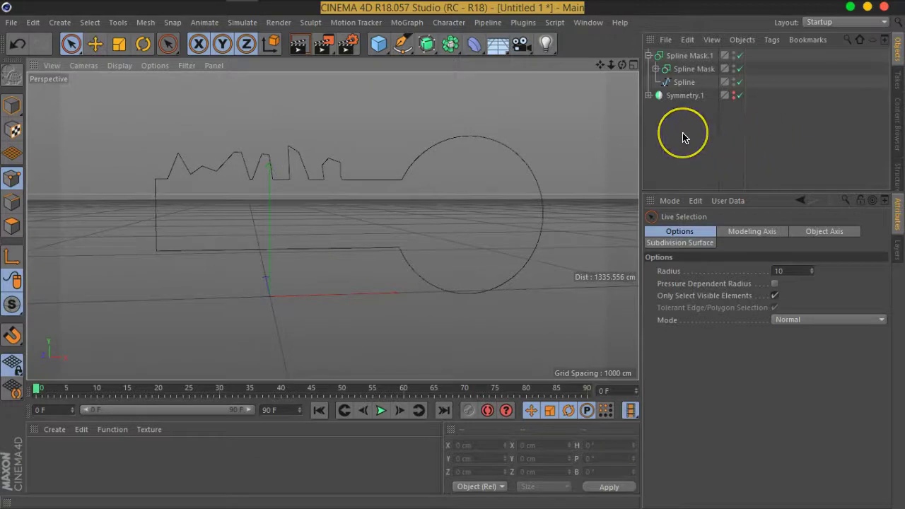
Step: Unhide the Symmetry.1 bracket and move Spline Mask.1 right along X to sit beside it
click(649, 55)
click(734, 68)
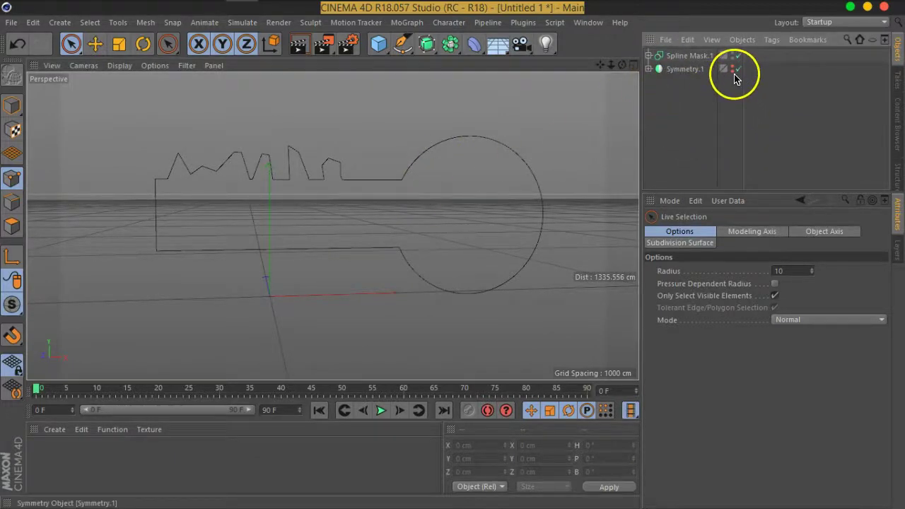
click(734, 69)
mouse_move(360, 184)
alt+mouse_down()
mouse_move(411, 214)
mouse_move(358, 211)
mouse_move(378, 266)
alt+mouse_up()
alt+drag(460, 234, 396, 226)
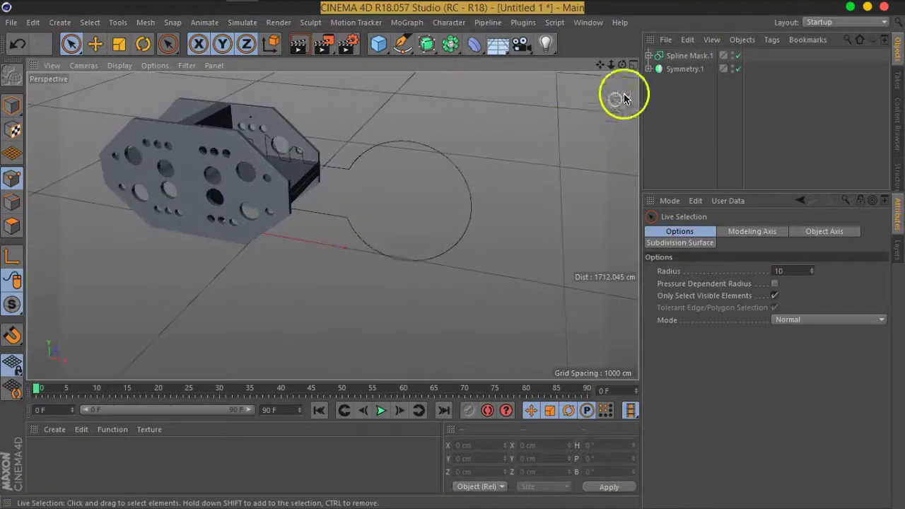
click(673, 57)
mouse_move(333, 244)
mouse_down()
mouse_move(414, 264)
mouse_move(469, 262)
mouse_move(561, 171)
mouse_move(477, 225)
mouse_move(517, 217)
mouse_up()
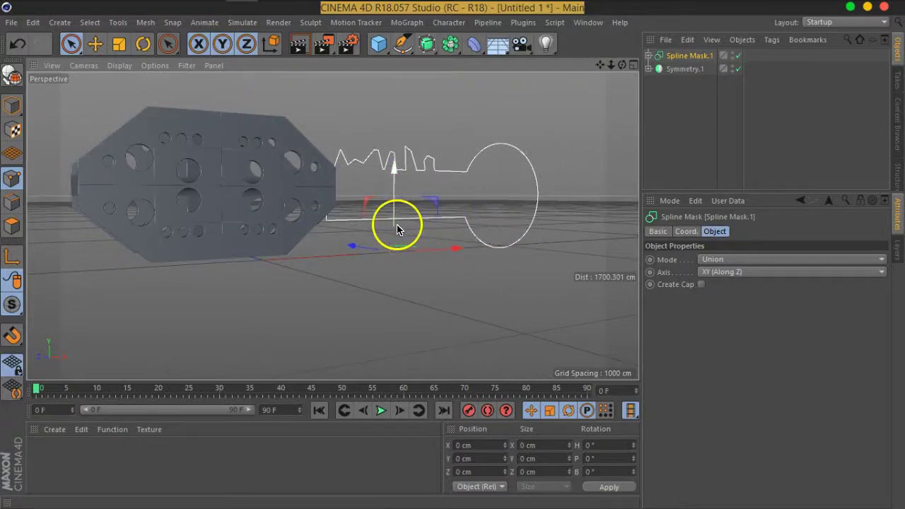